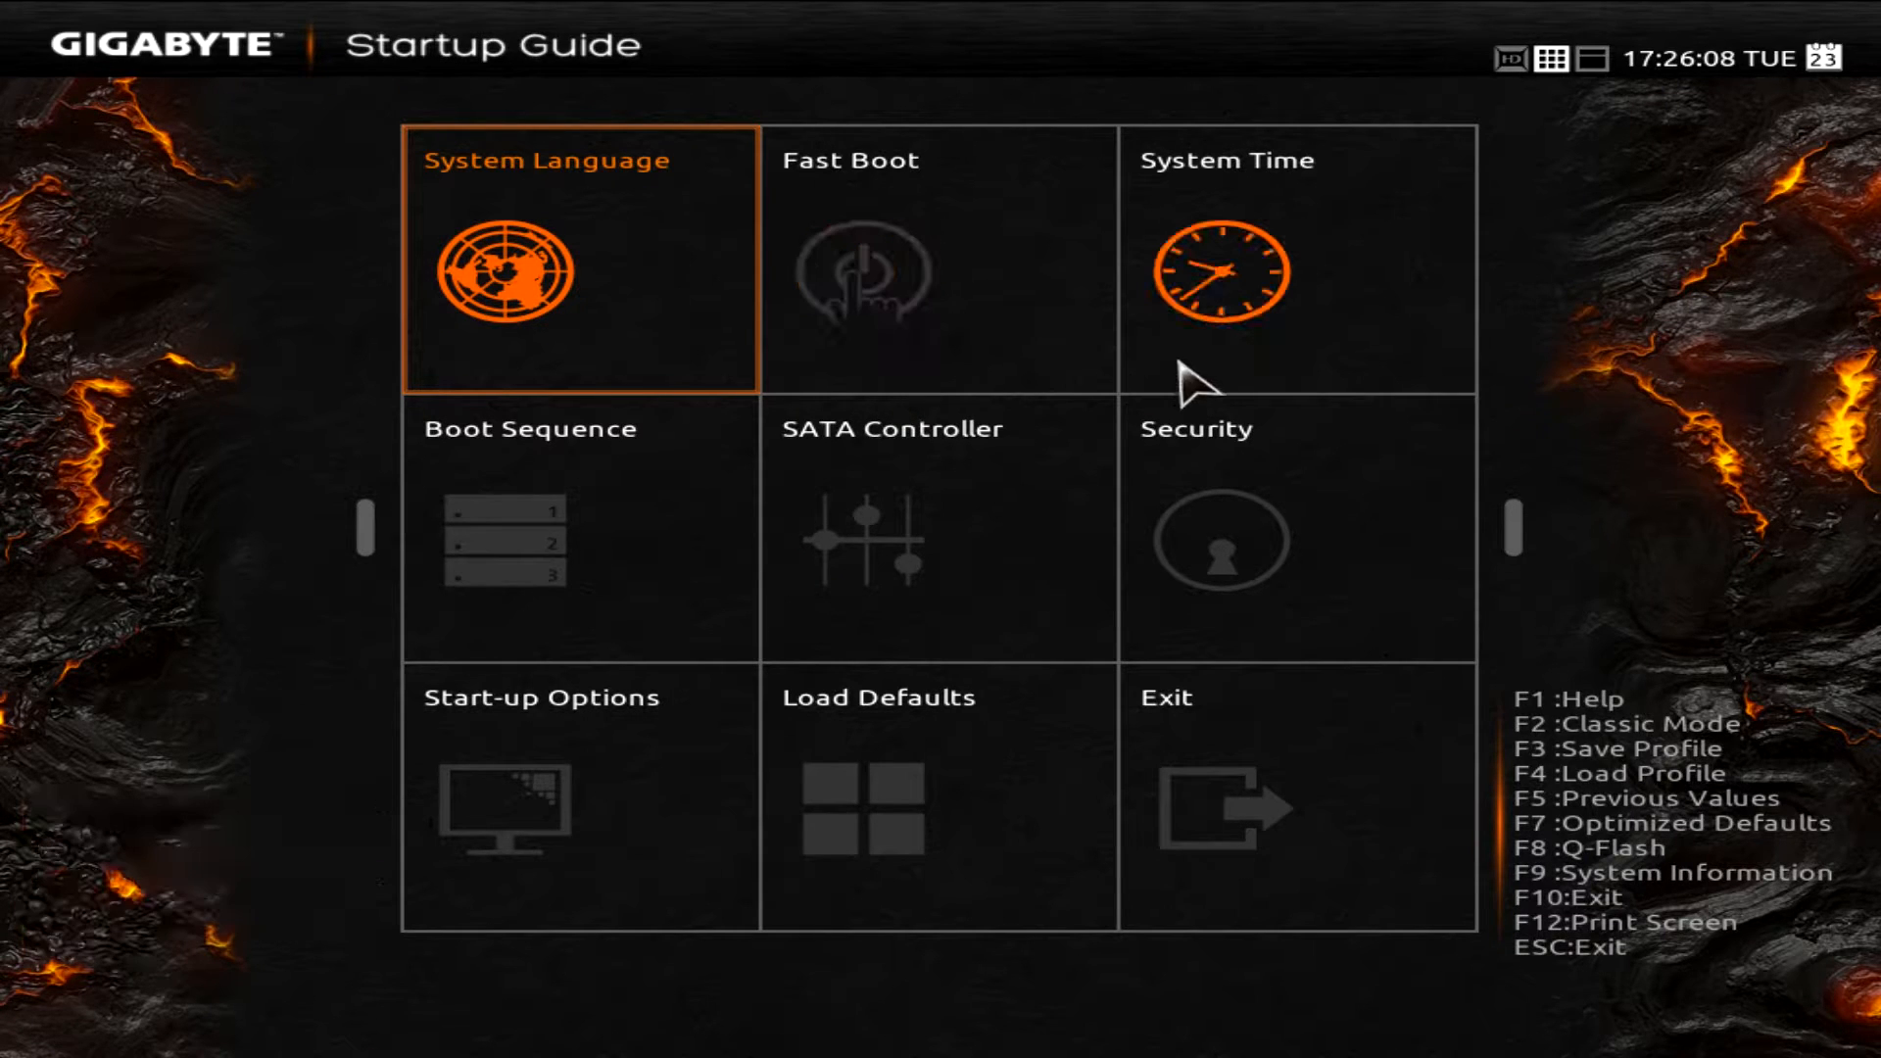
- Review the SATA Controller options in the Startup Guide, return to the overview and switch to the detailed tuning interface
left_click(917, 512)
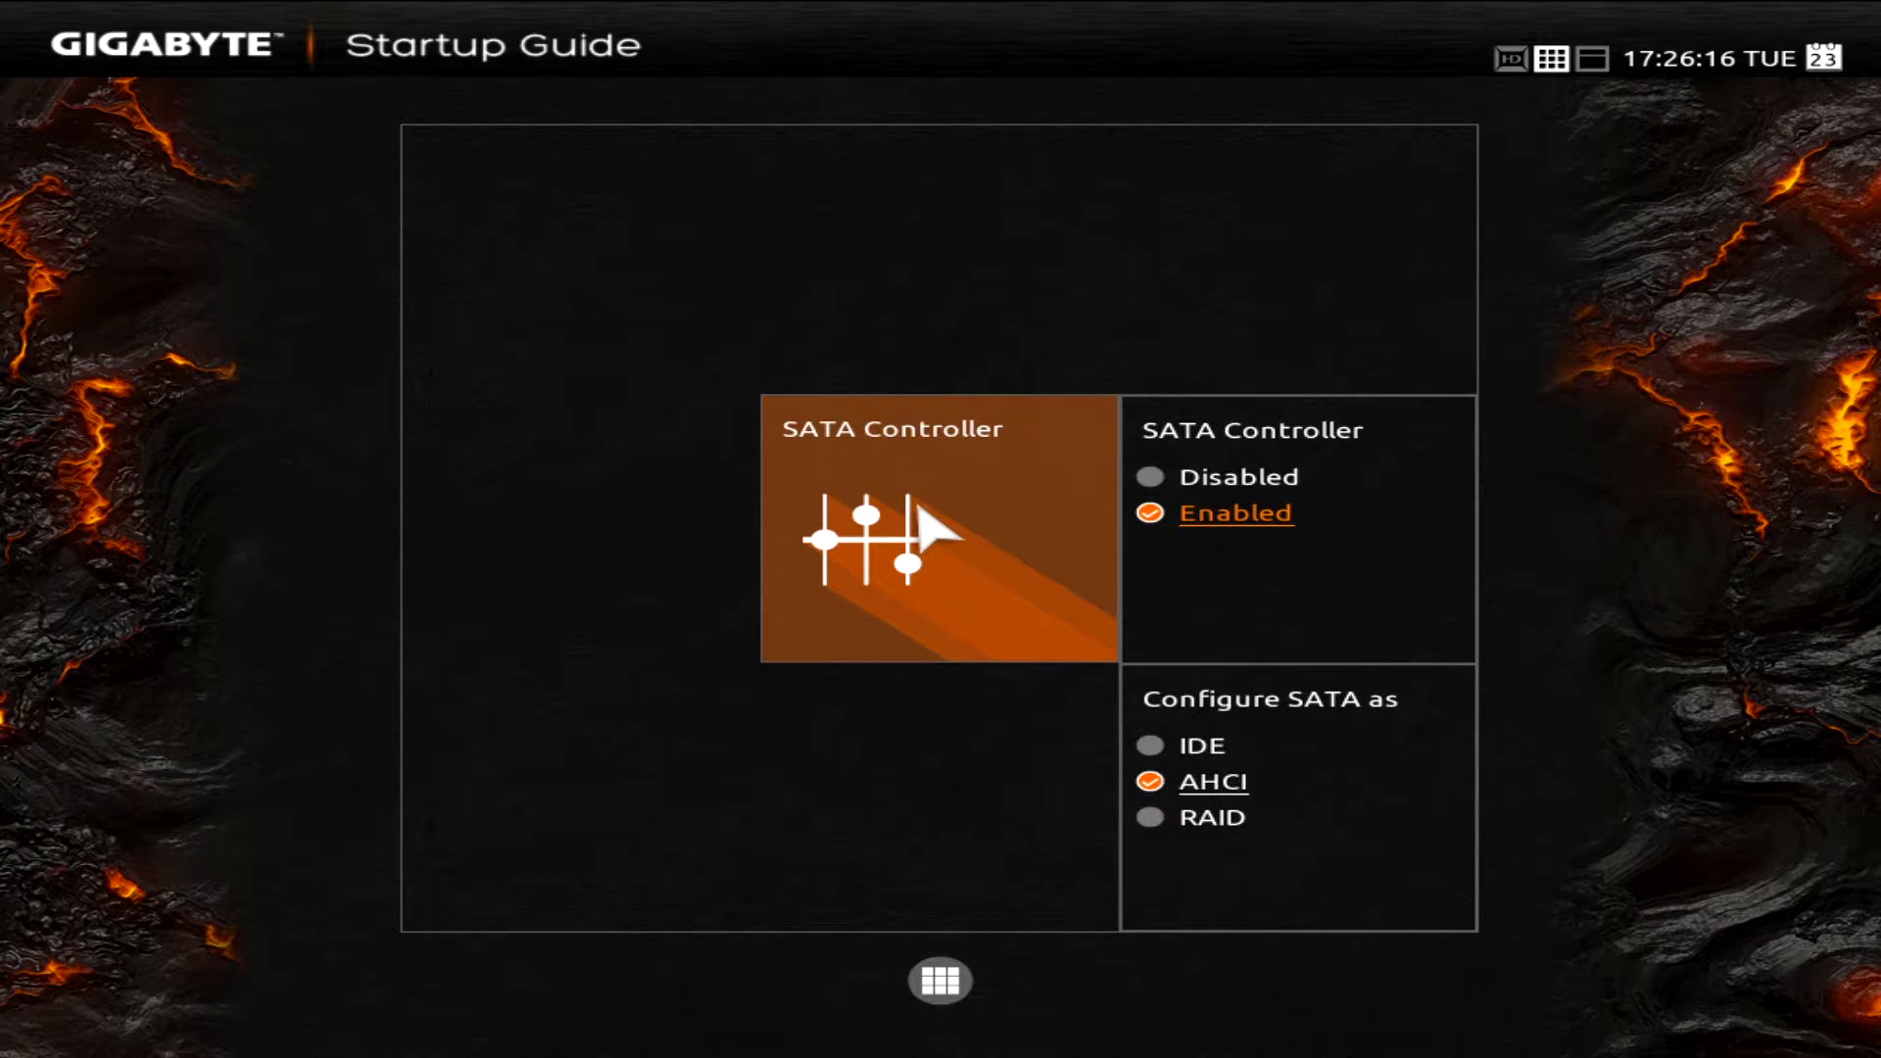
left_click(921, 508)
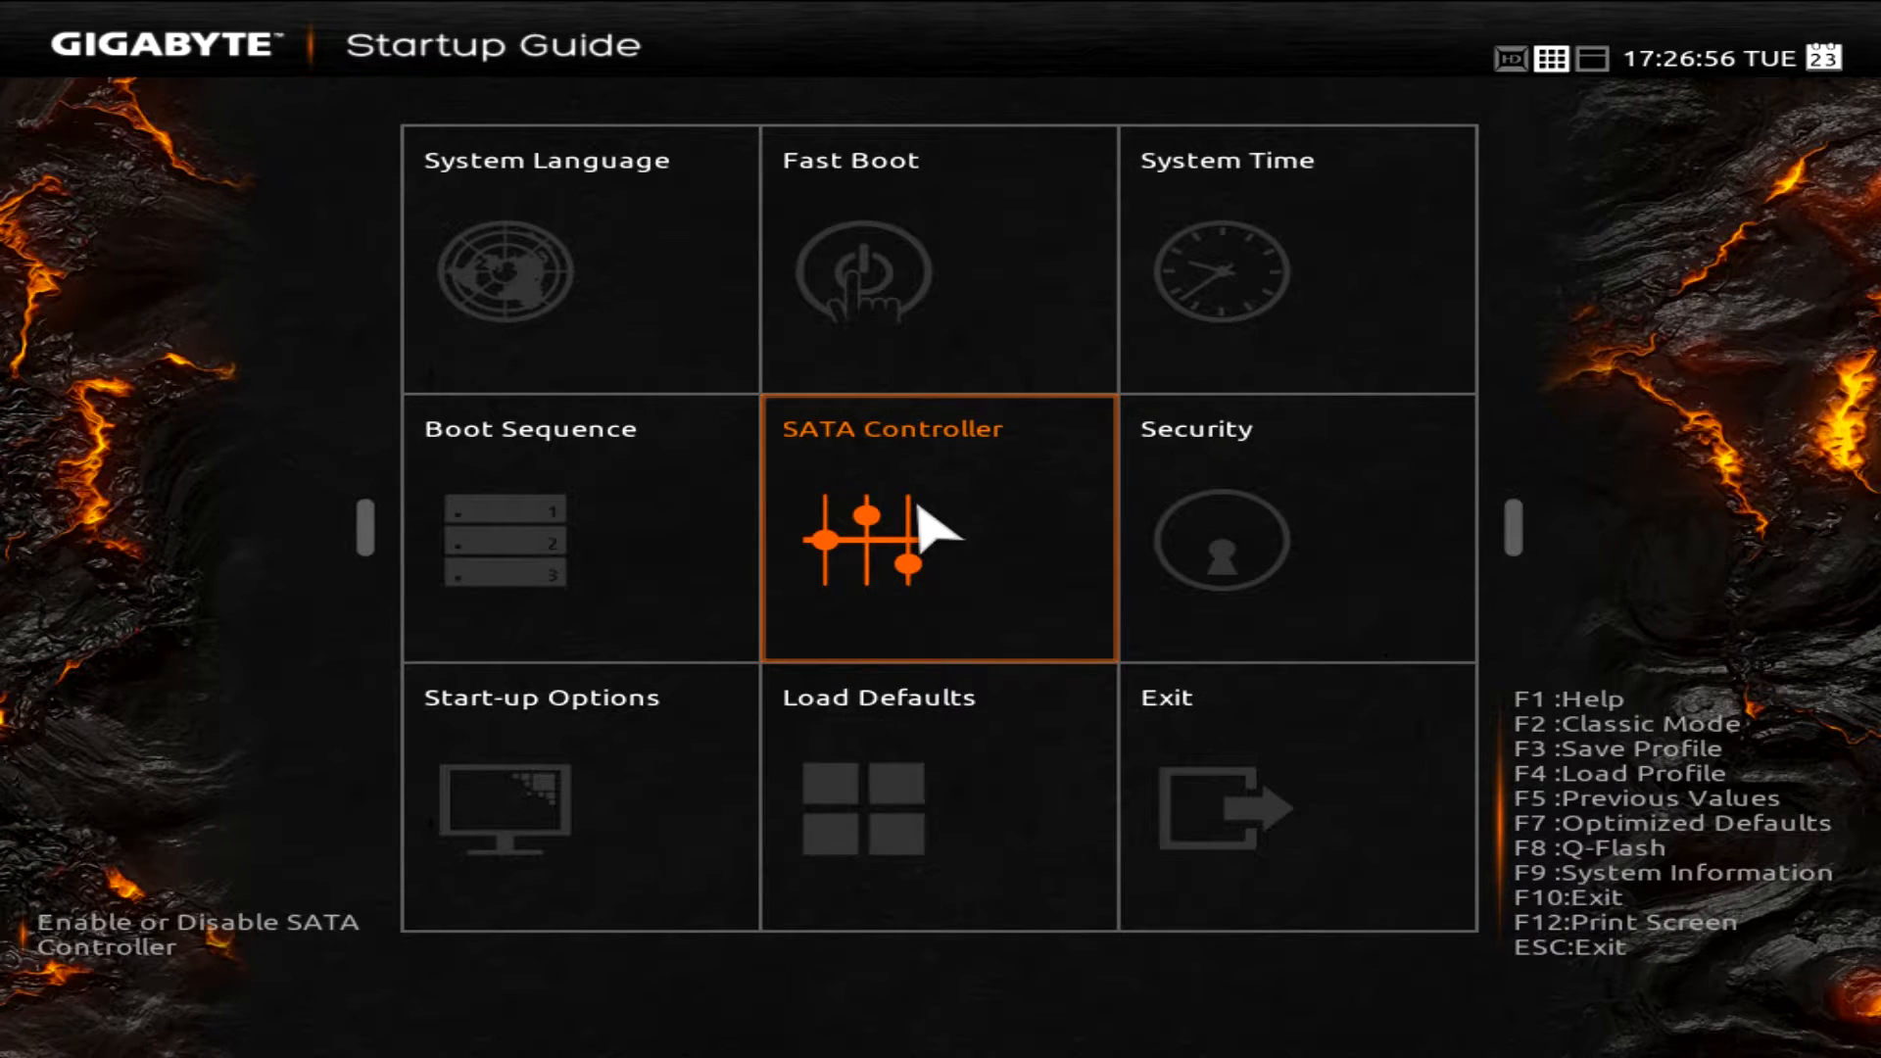
key("F2")
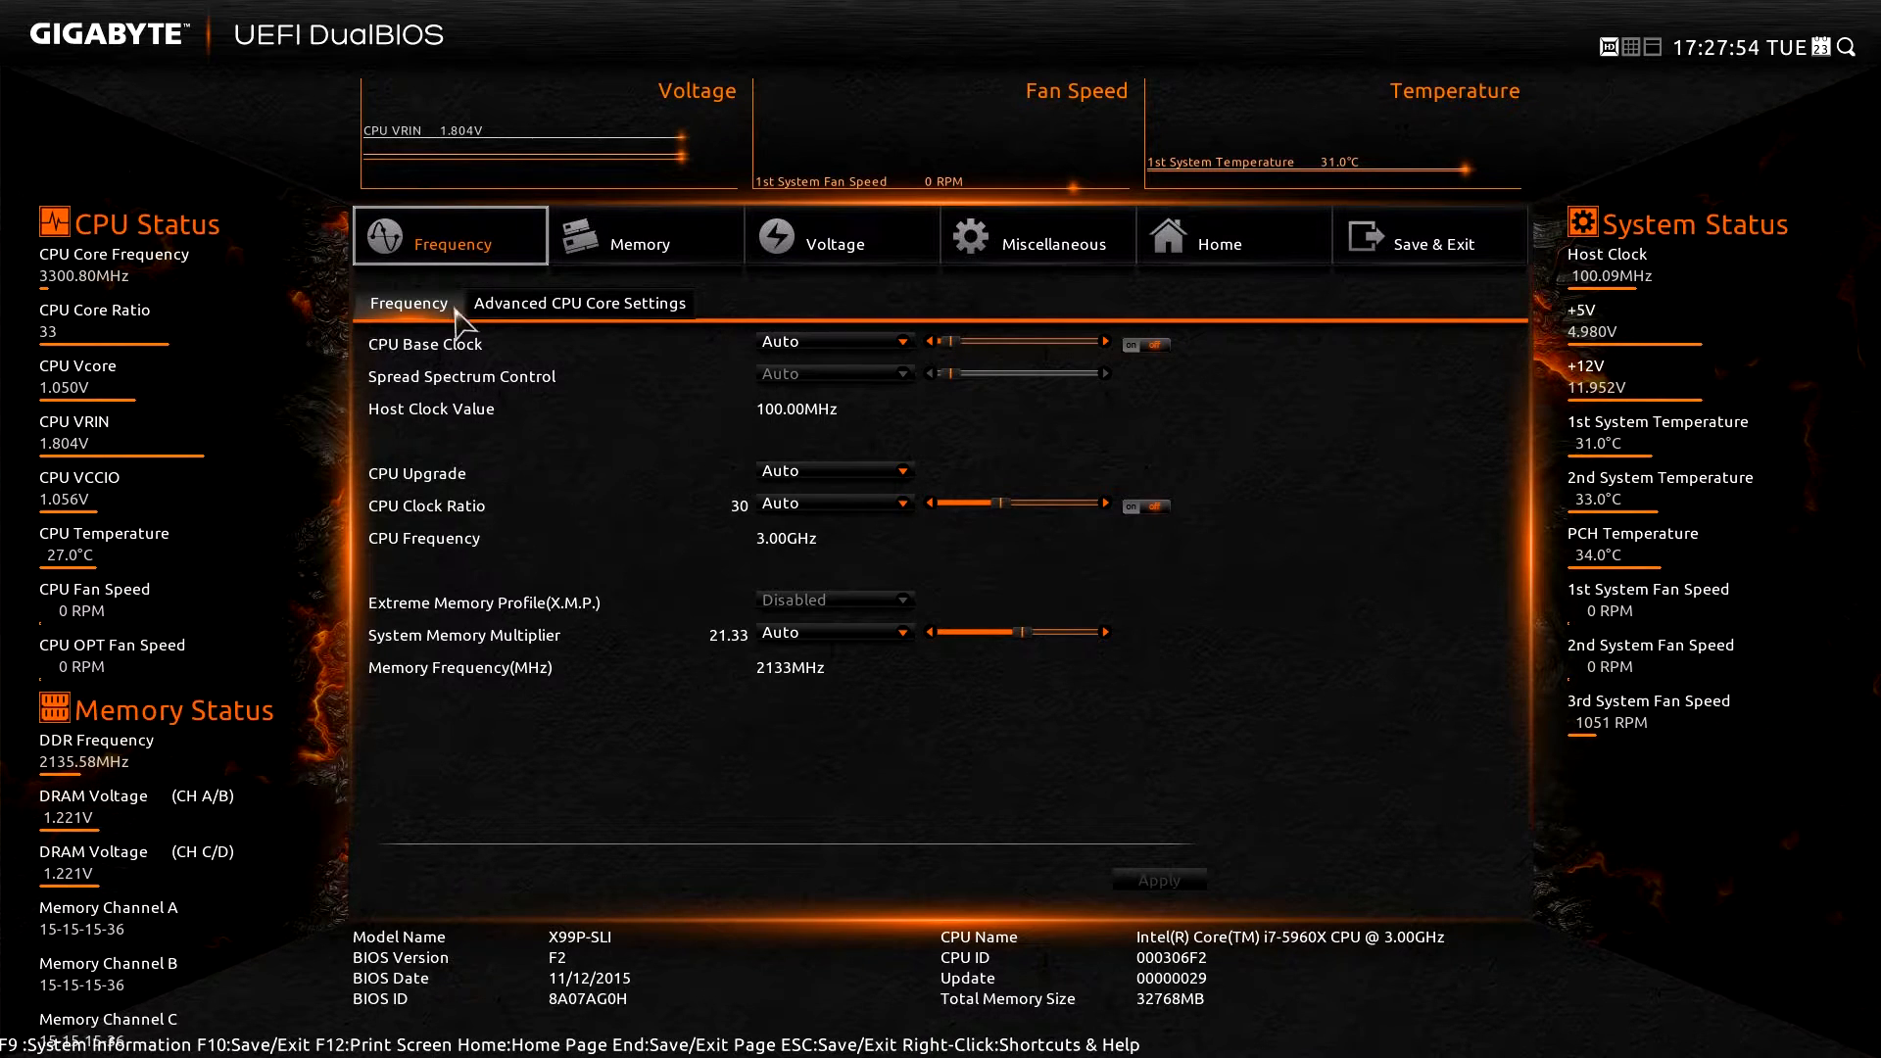
- Review the Advanced CPU Core Settings and the basic Frequency settings
left_click(547, 306)
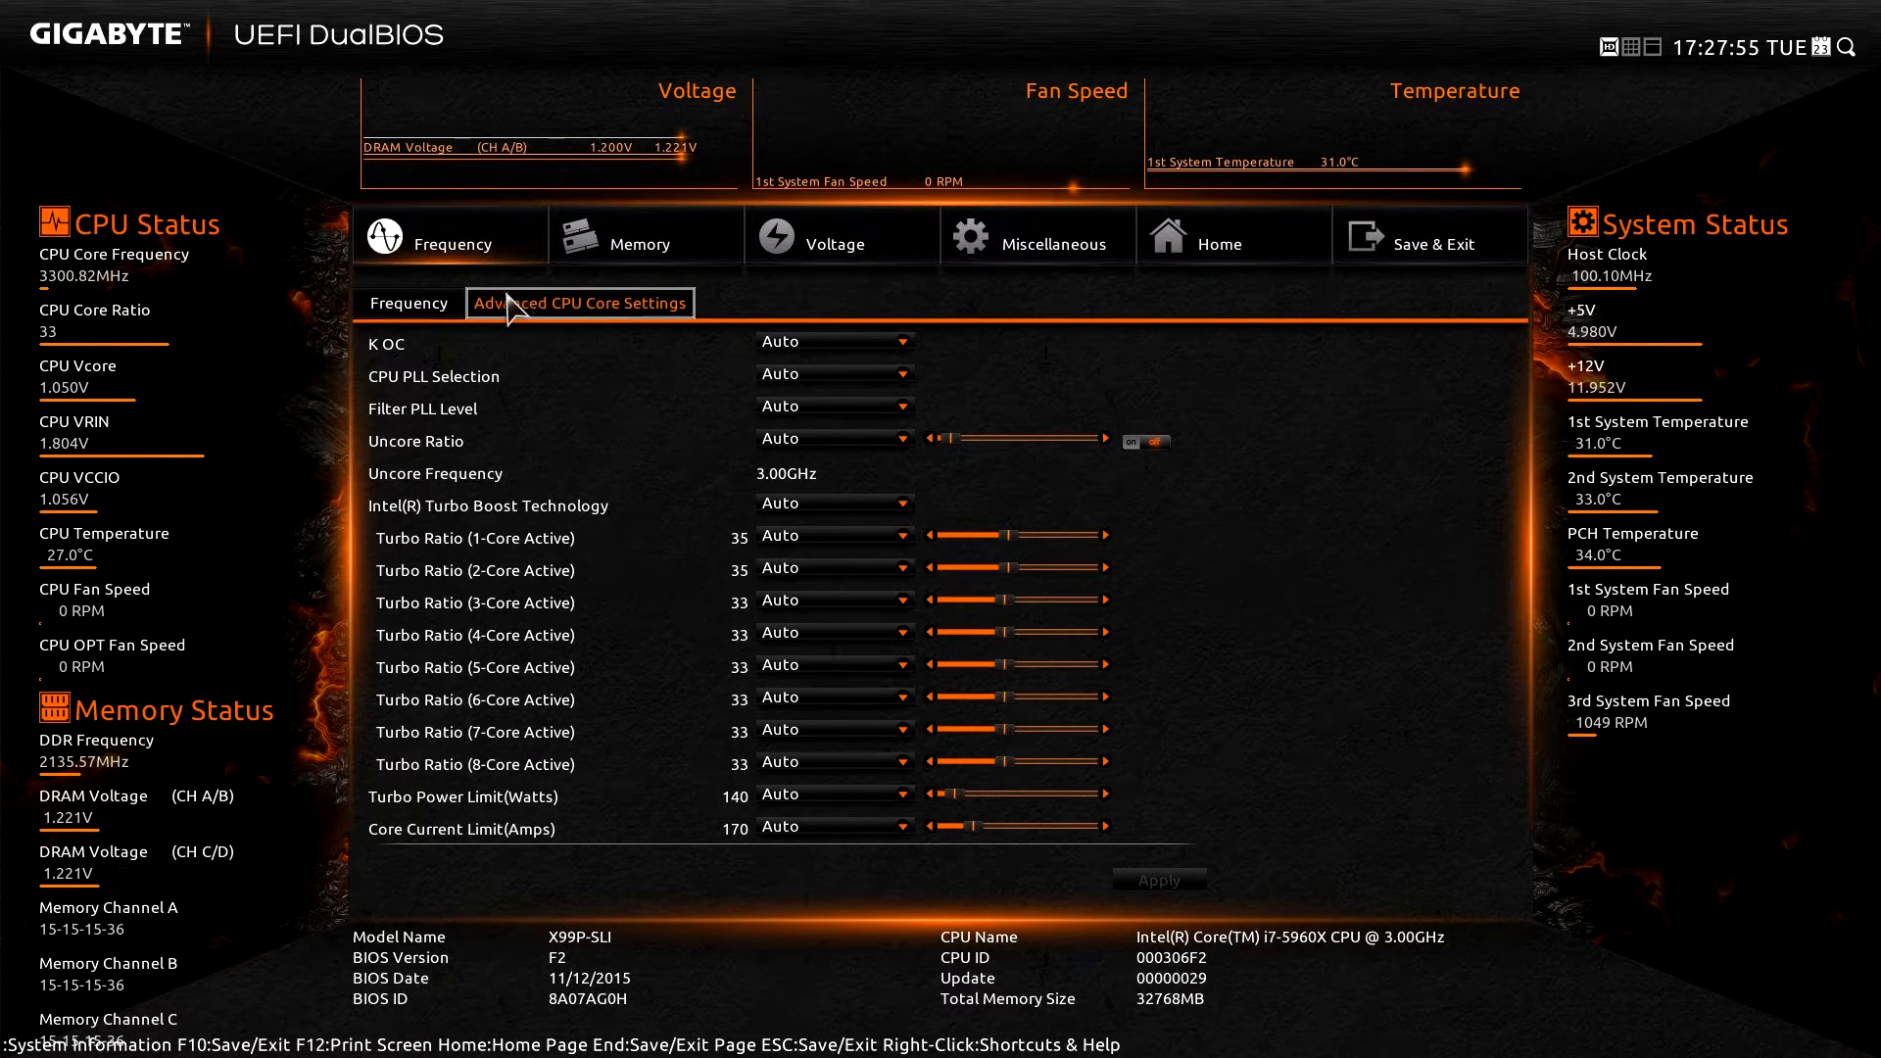
left_click(431, 305)
left_click(534, 306)
left_click(459, 307)
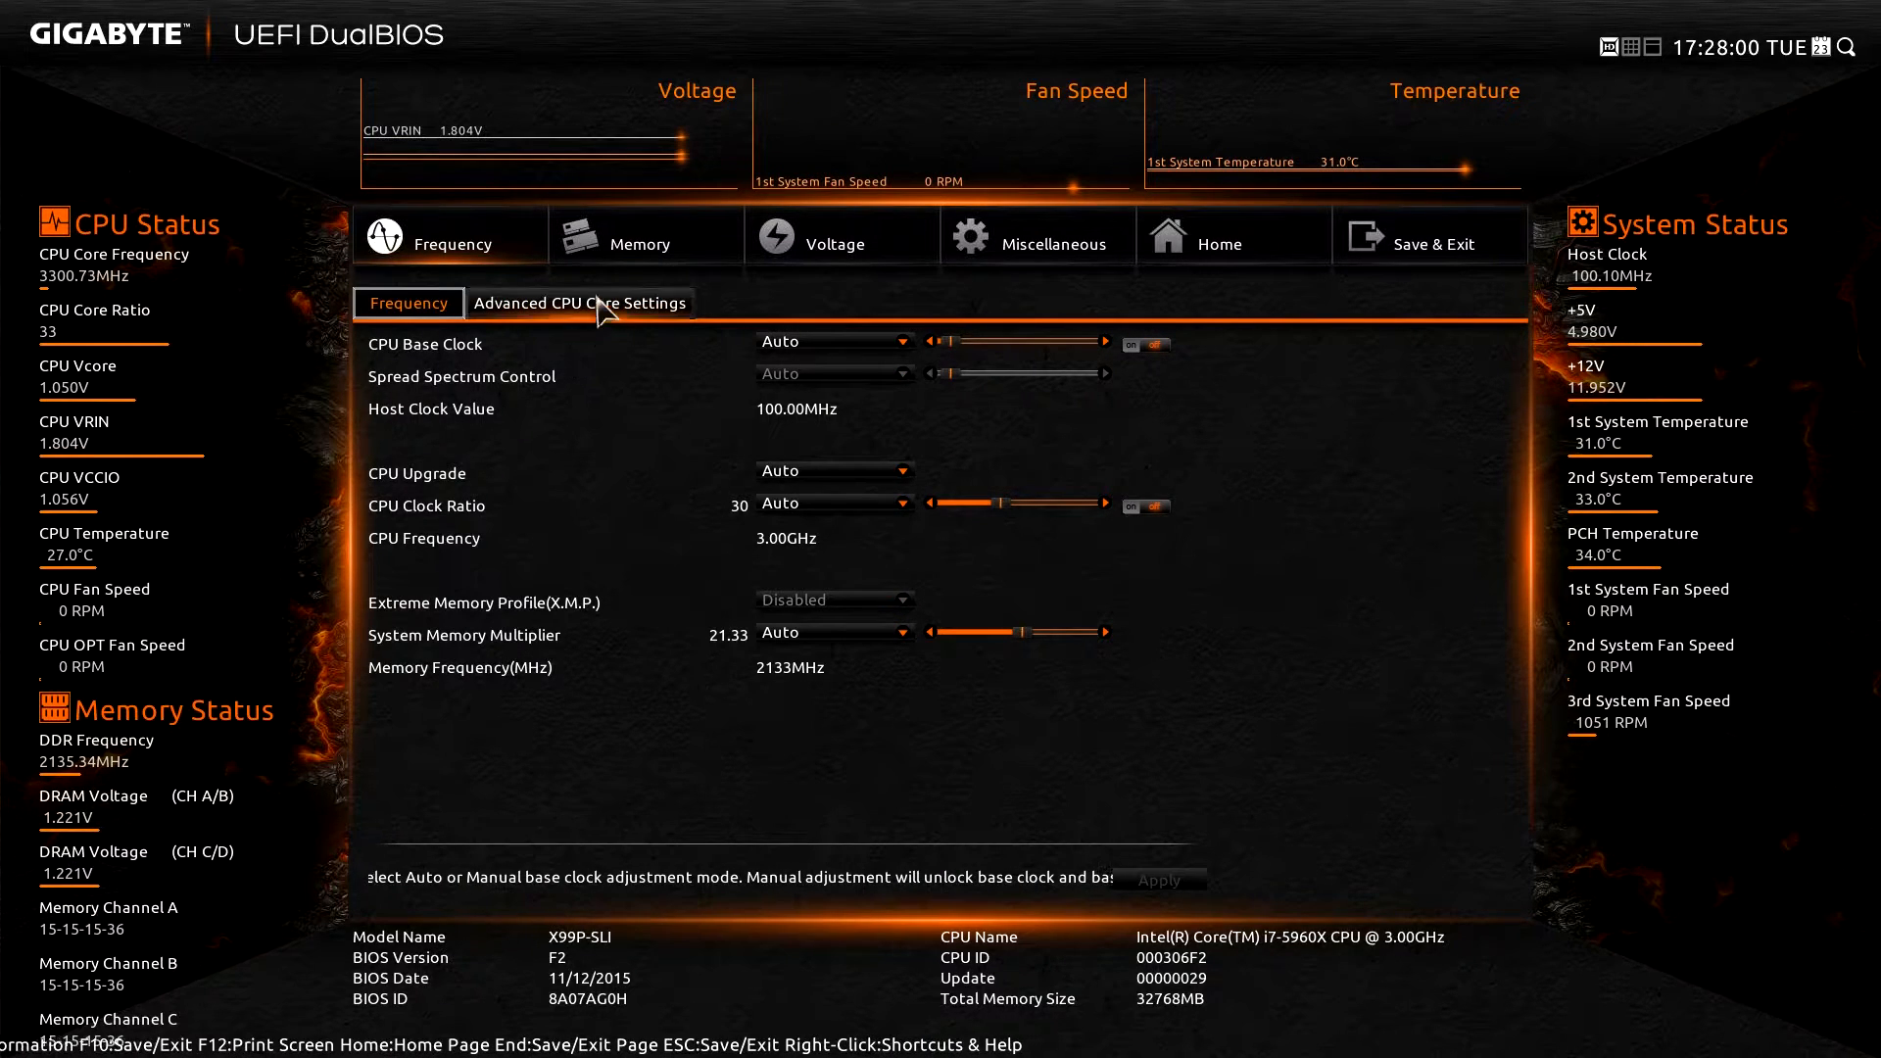
- Review the Memory settings and the power, CPU core, chipset and DRAM voltage settings
left_click(617, 247)
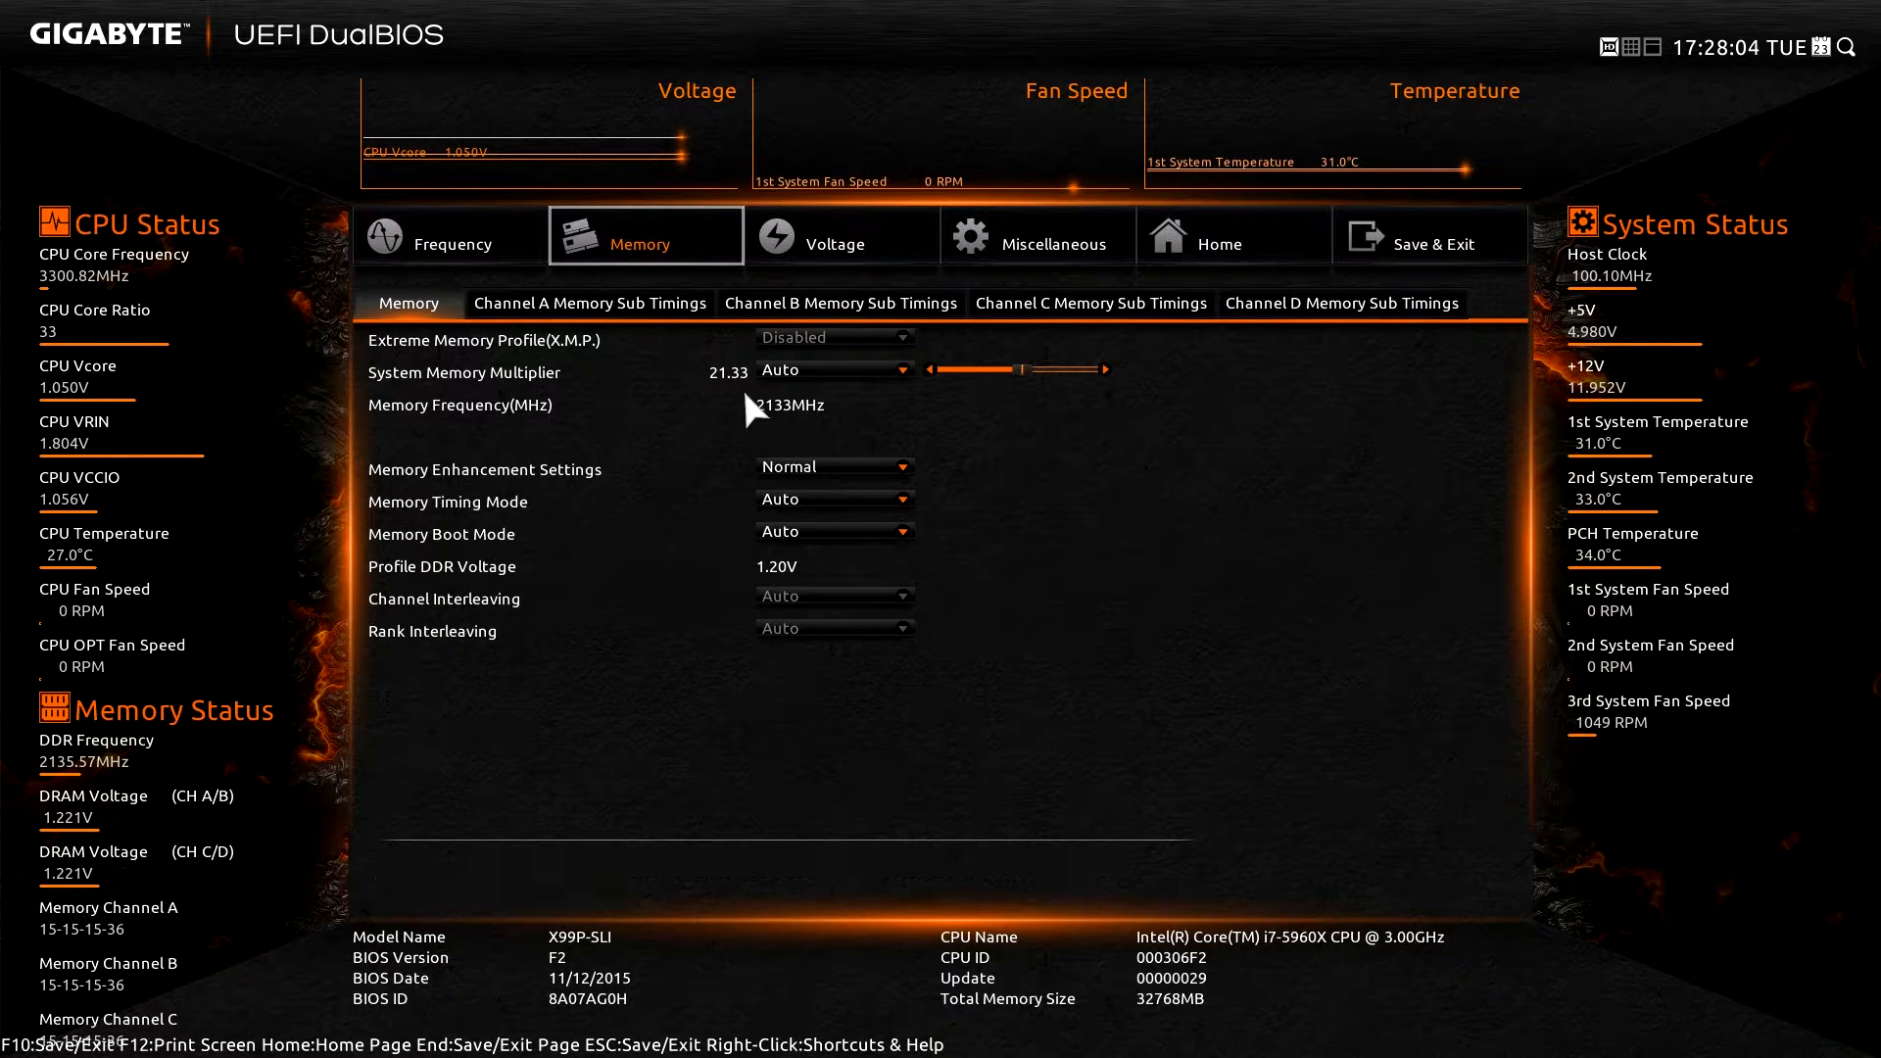
left_click(833, 264)
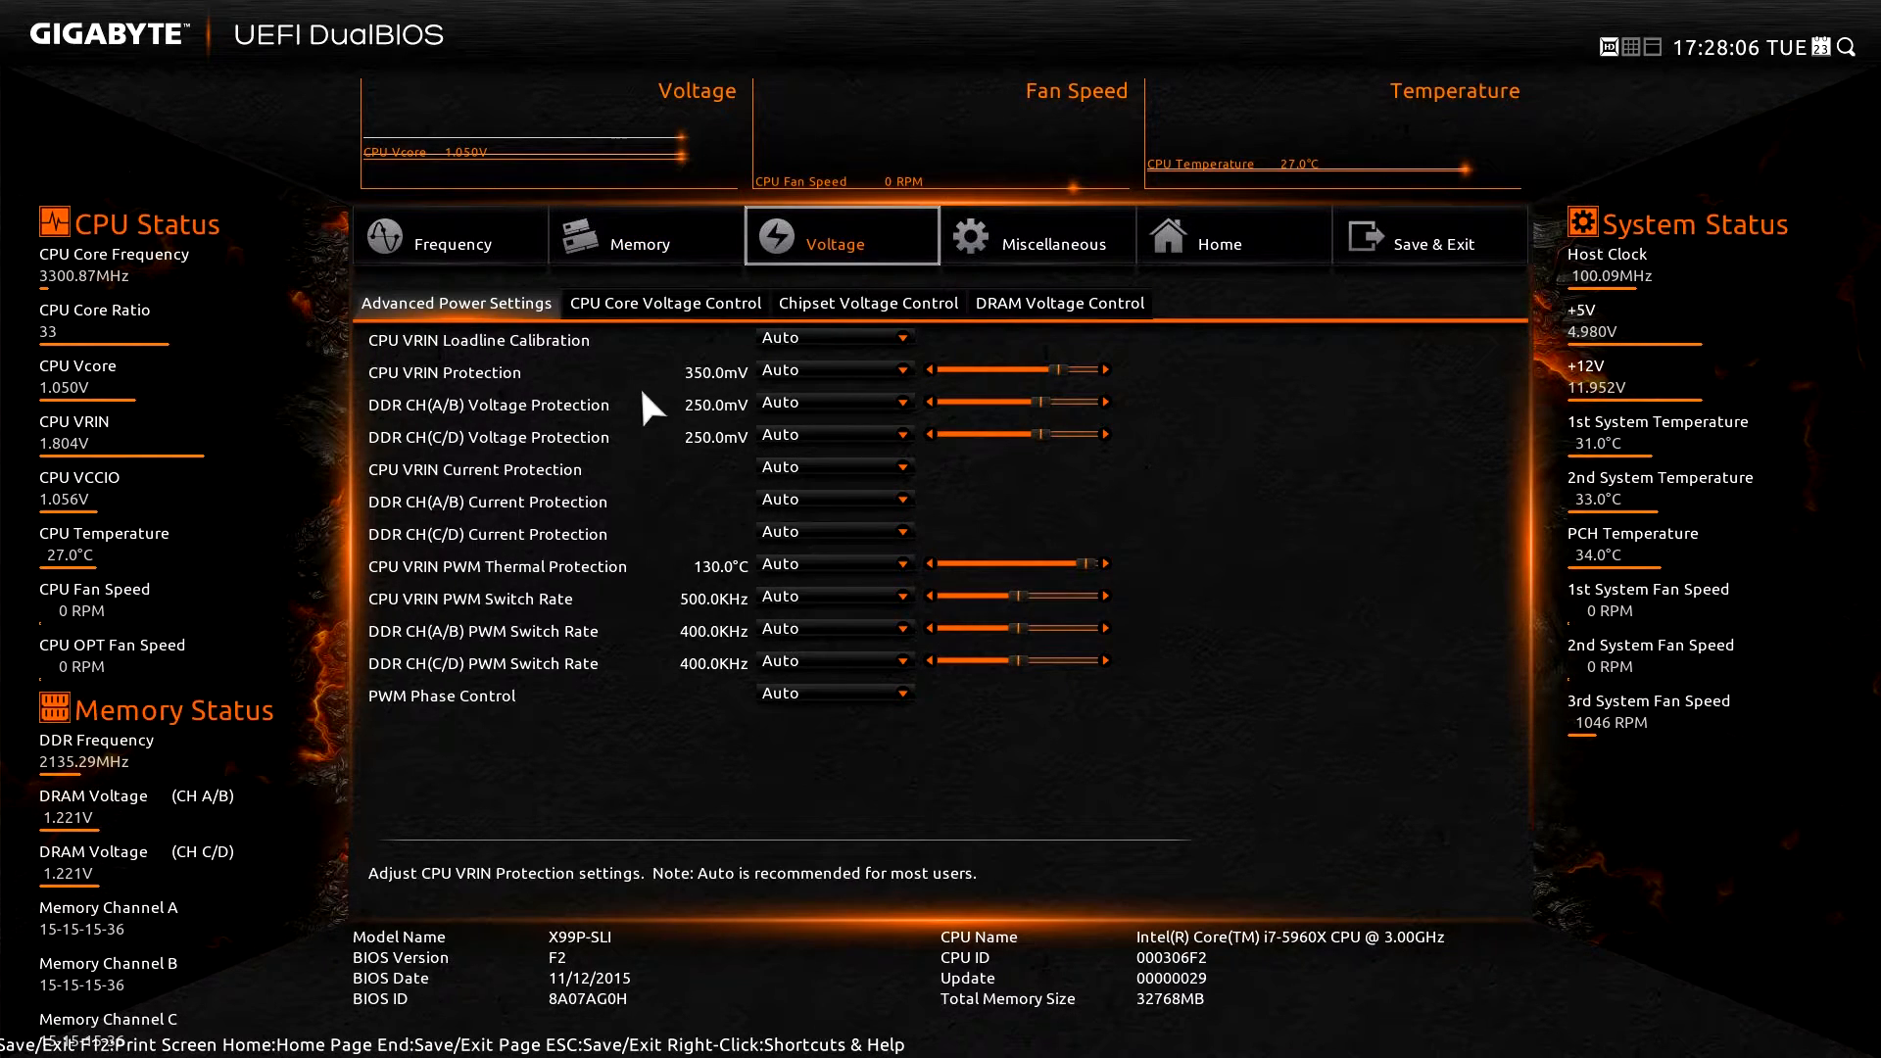
left_click(753, 306)
left_click(814, 310)
left_click(1009, 306)
- Review the Miscellaneous and PC Health Status settings, plus the Performance, Standard and custom-named option sets on the Home page
left_click(1009, 259)
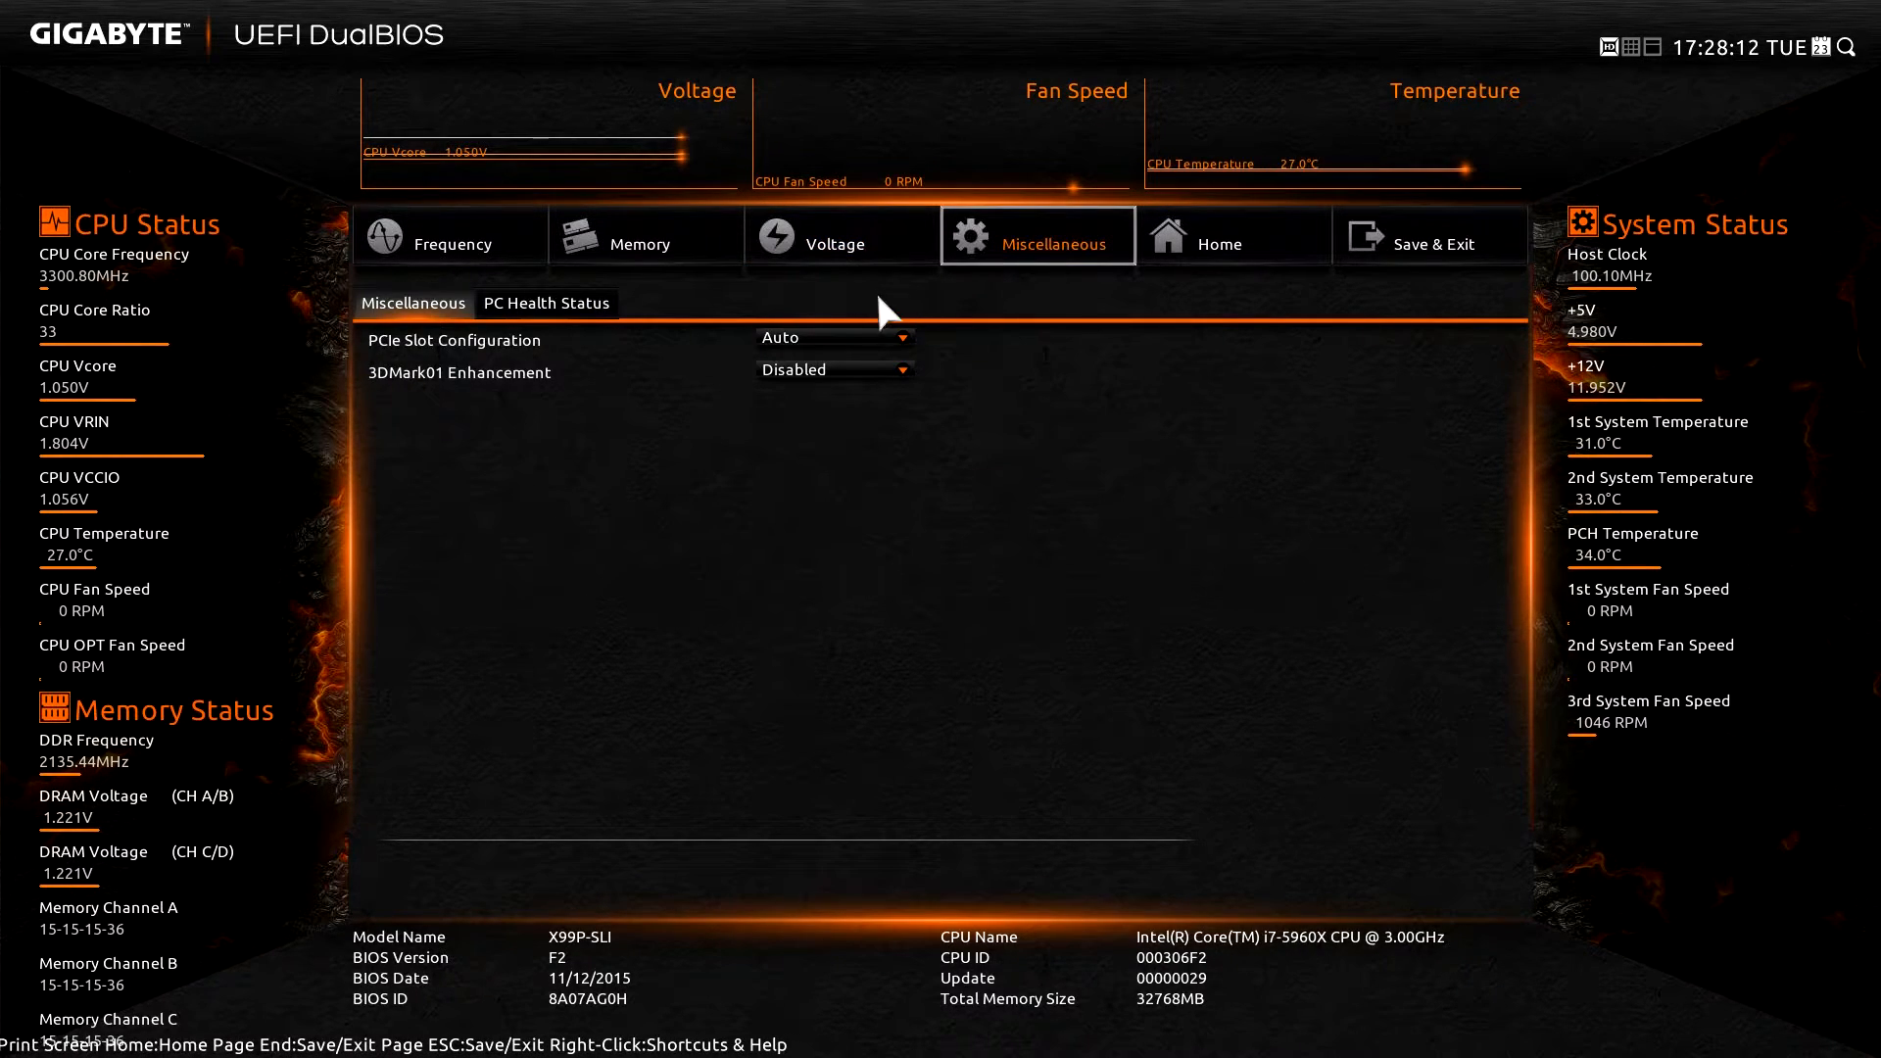
left_click(615, 310)
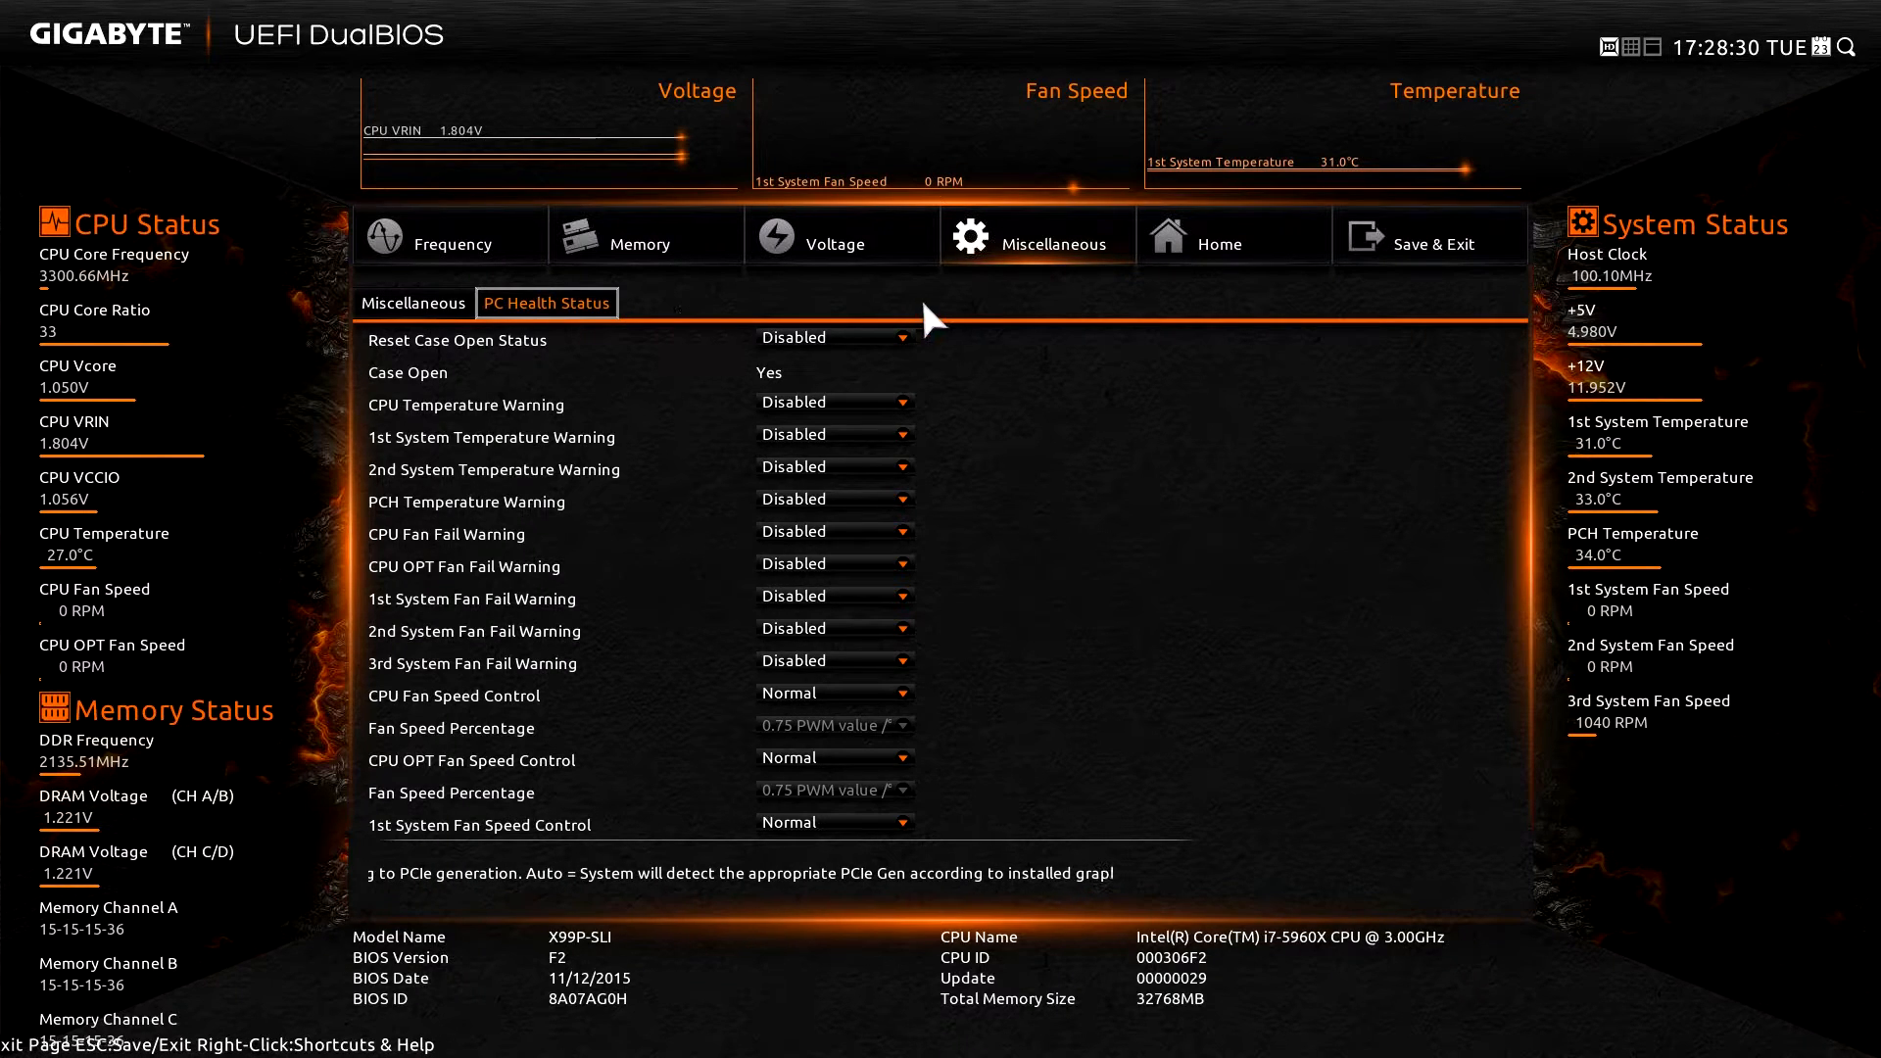
left_click(1168, 238)
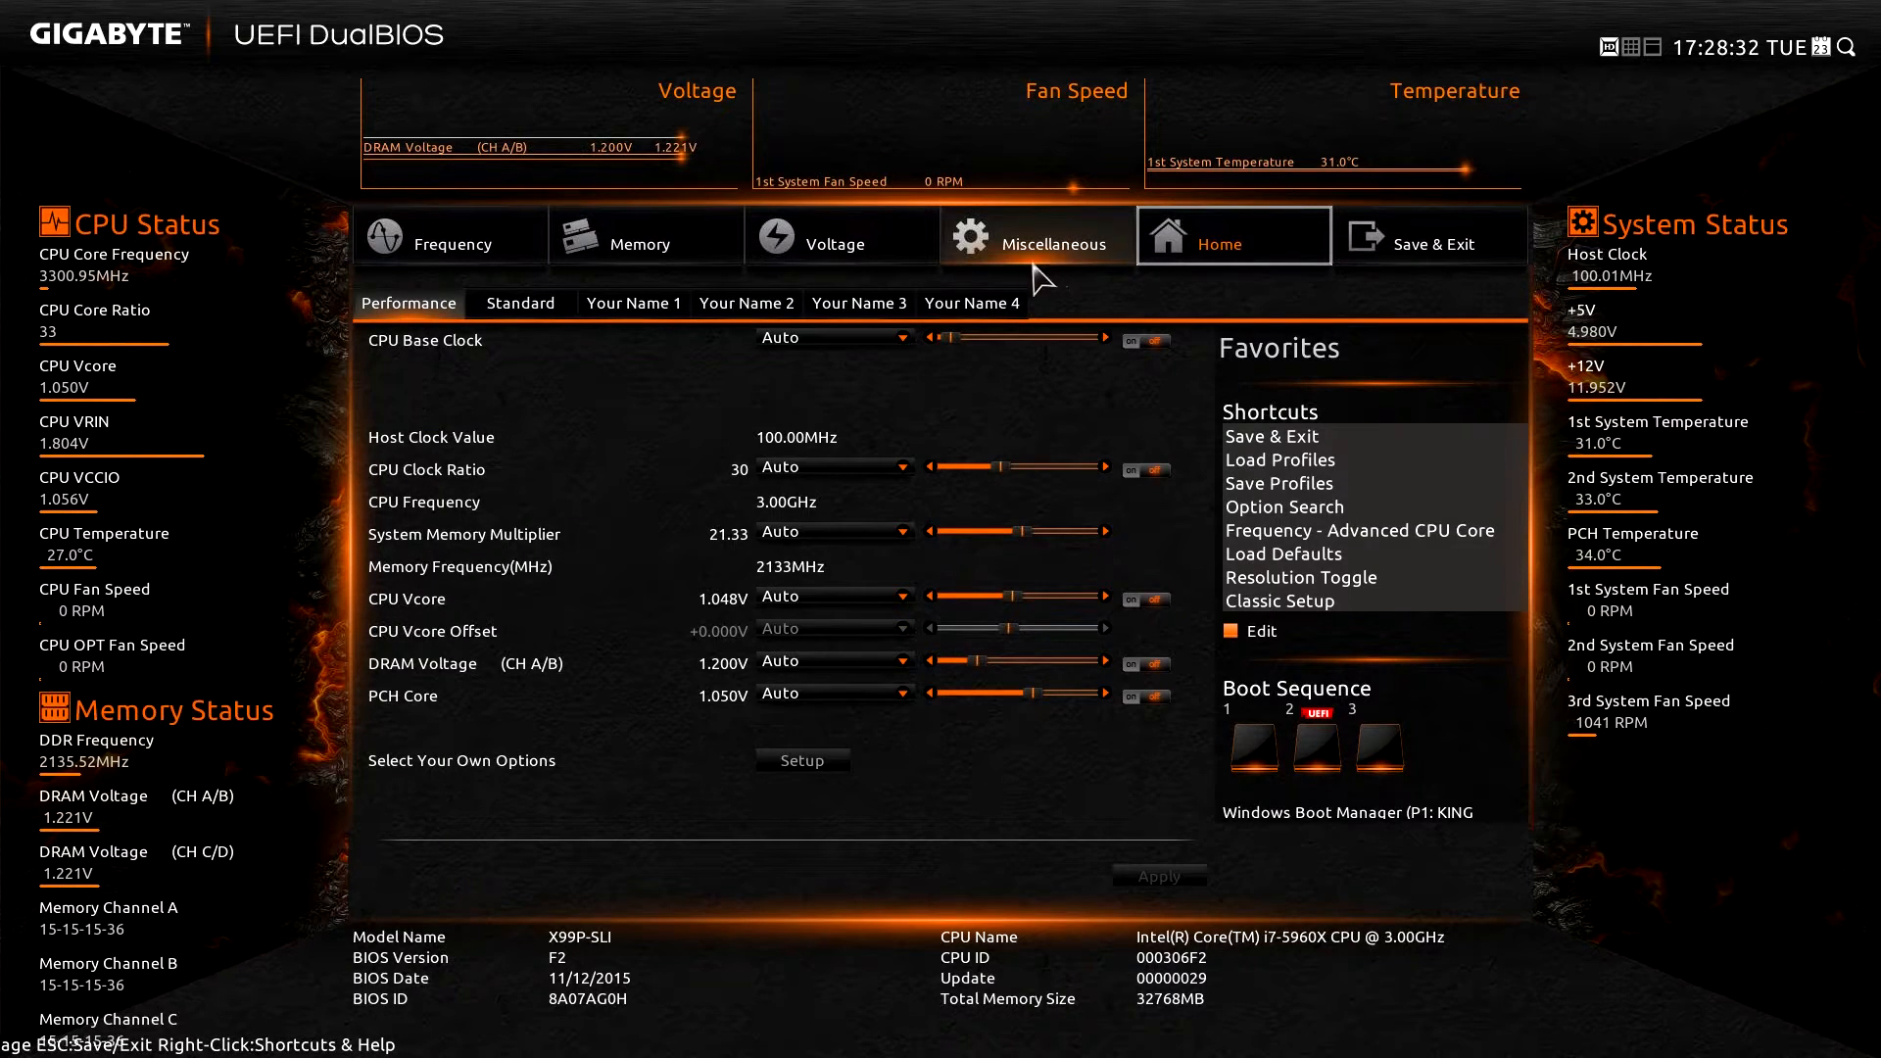
left_click(458, 306)
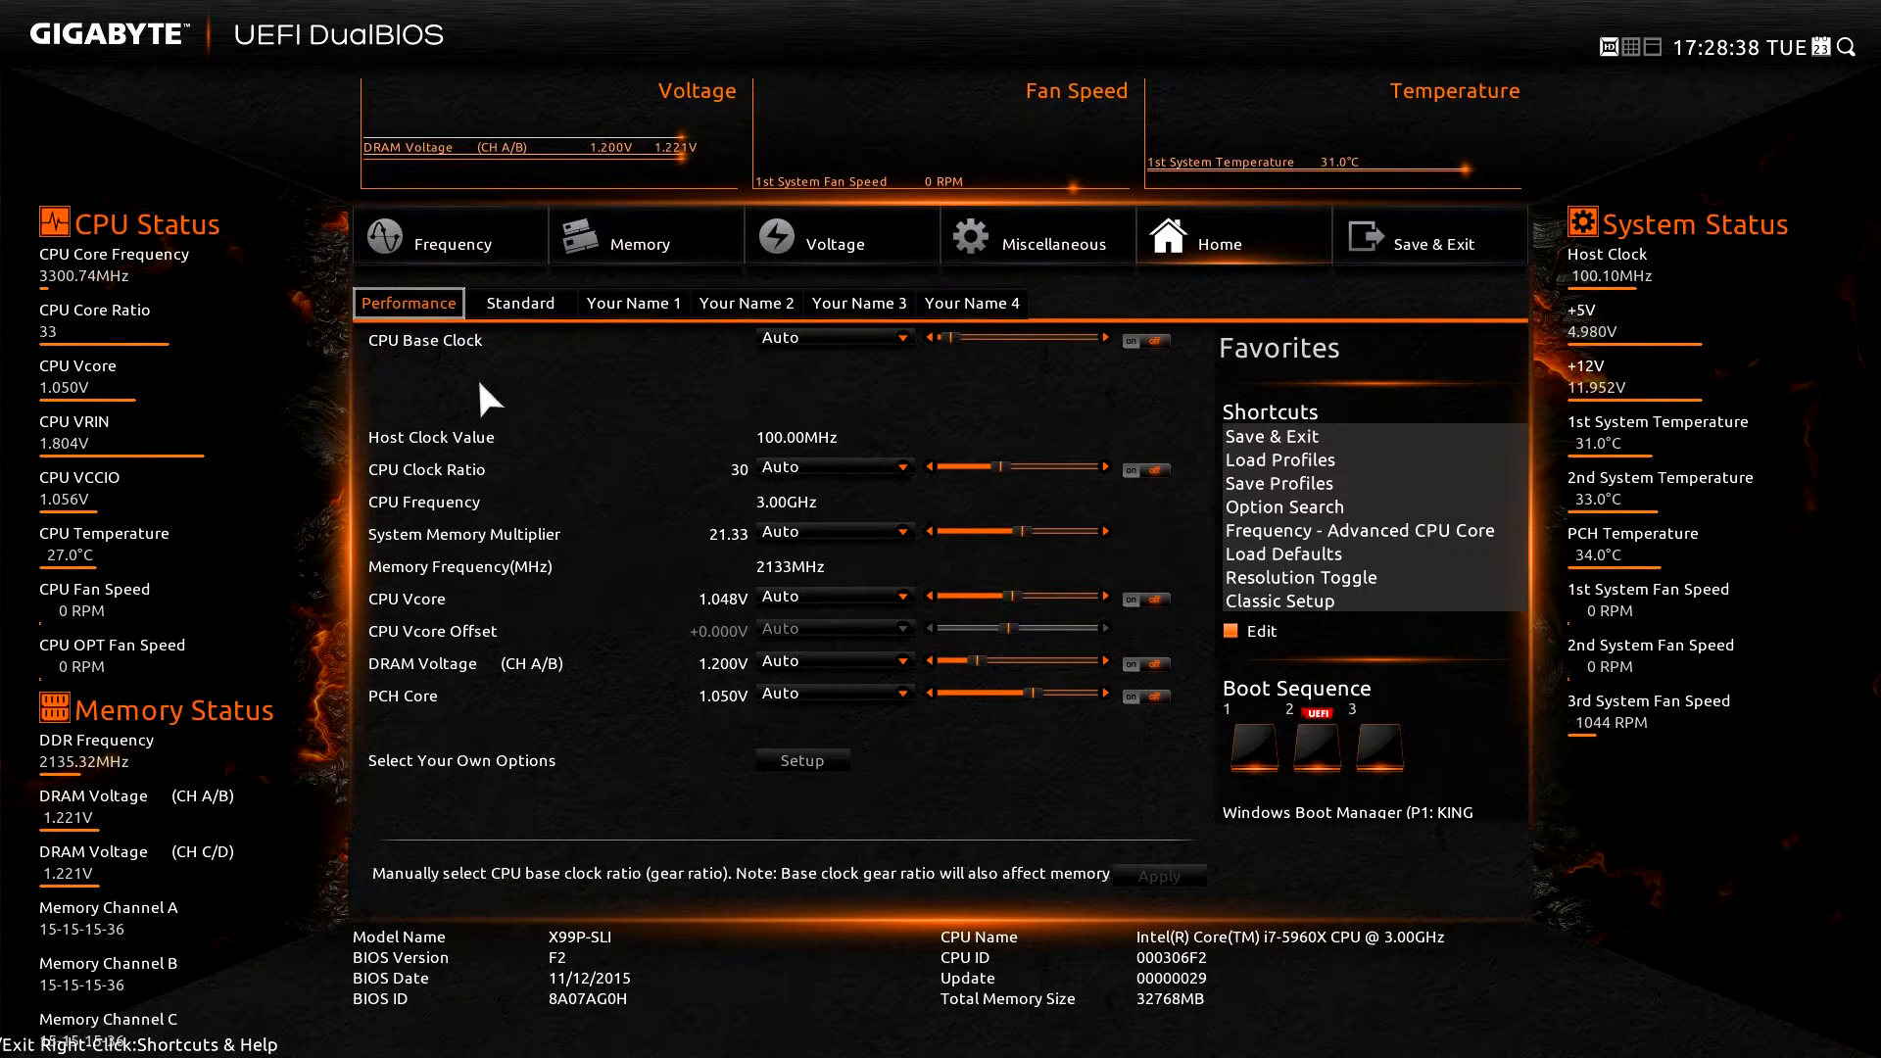
left_click(517, 305)
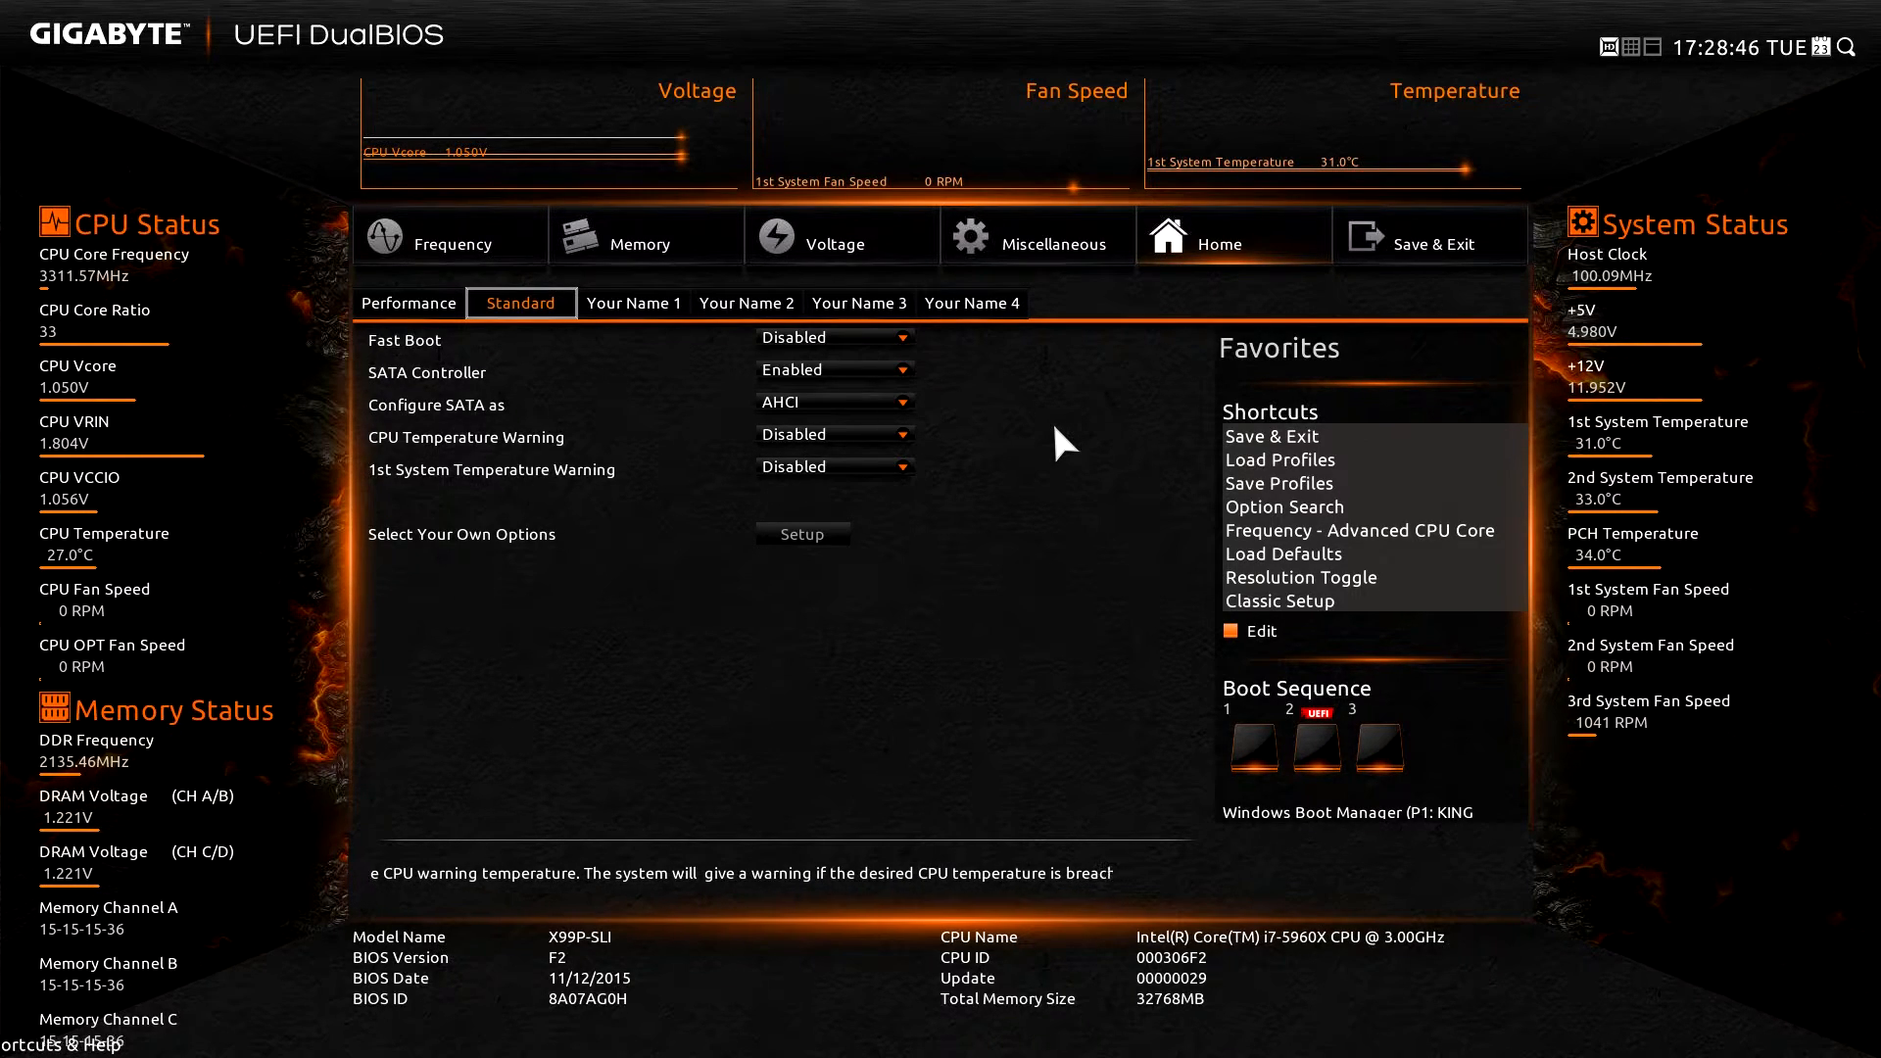
left_click(955, 309)
left_click(882, 312)
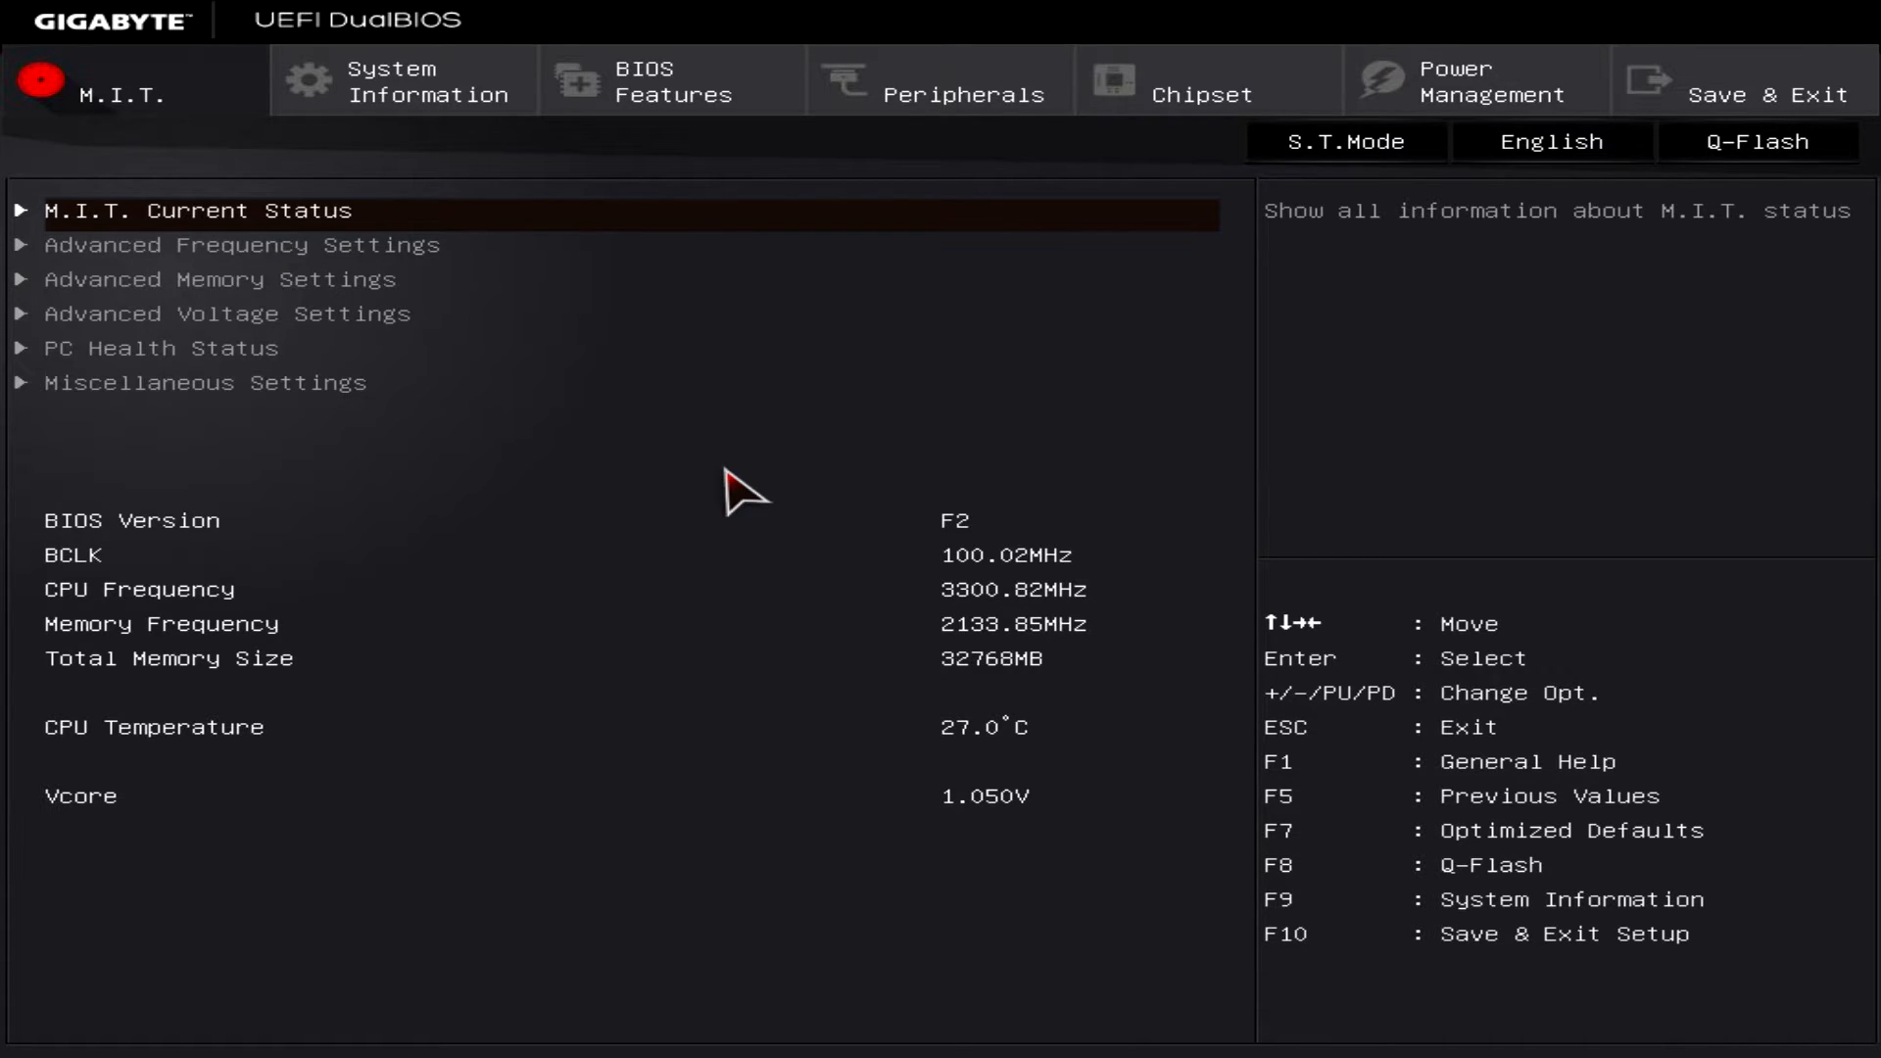
- Examine the M.I.T. Current Status, and bring up CPU Clock Ratio in the Advanced Frequency Settings
key("Return")
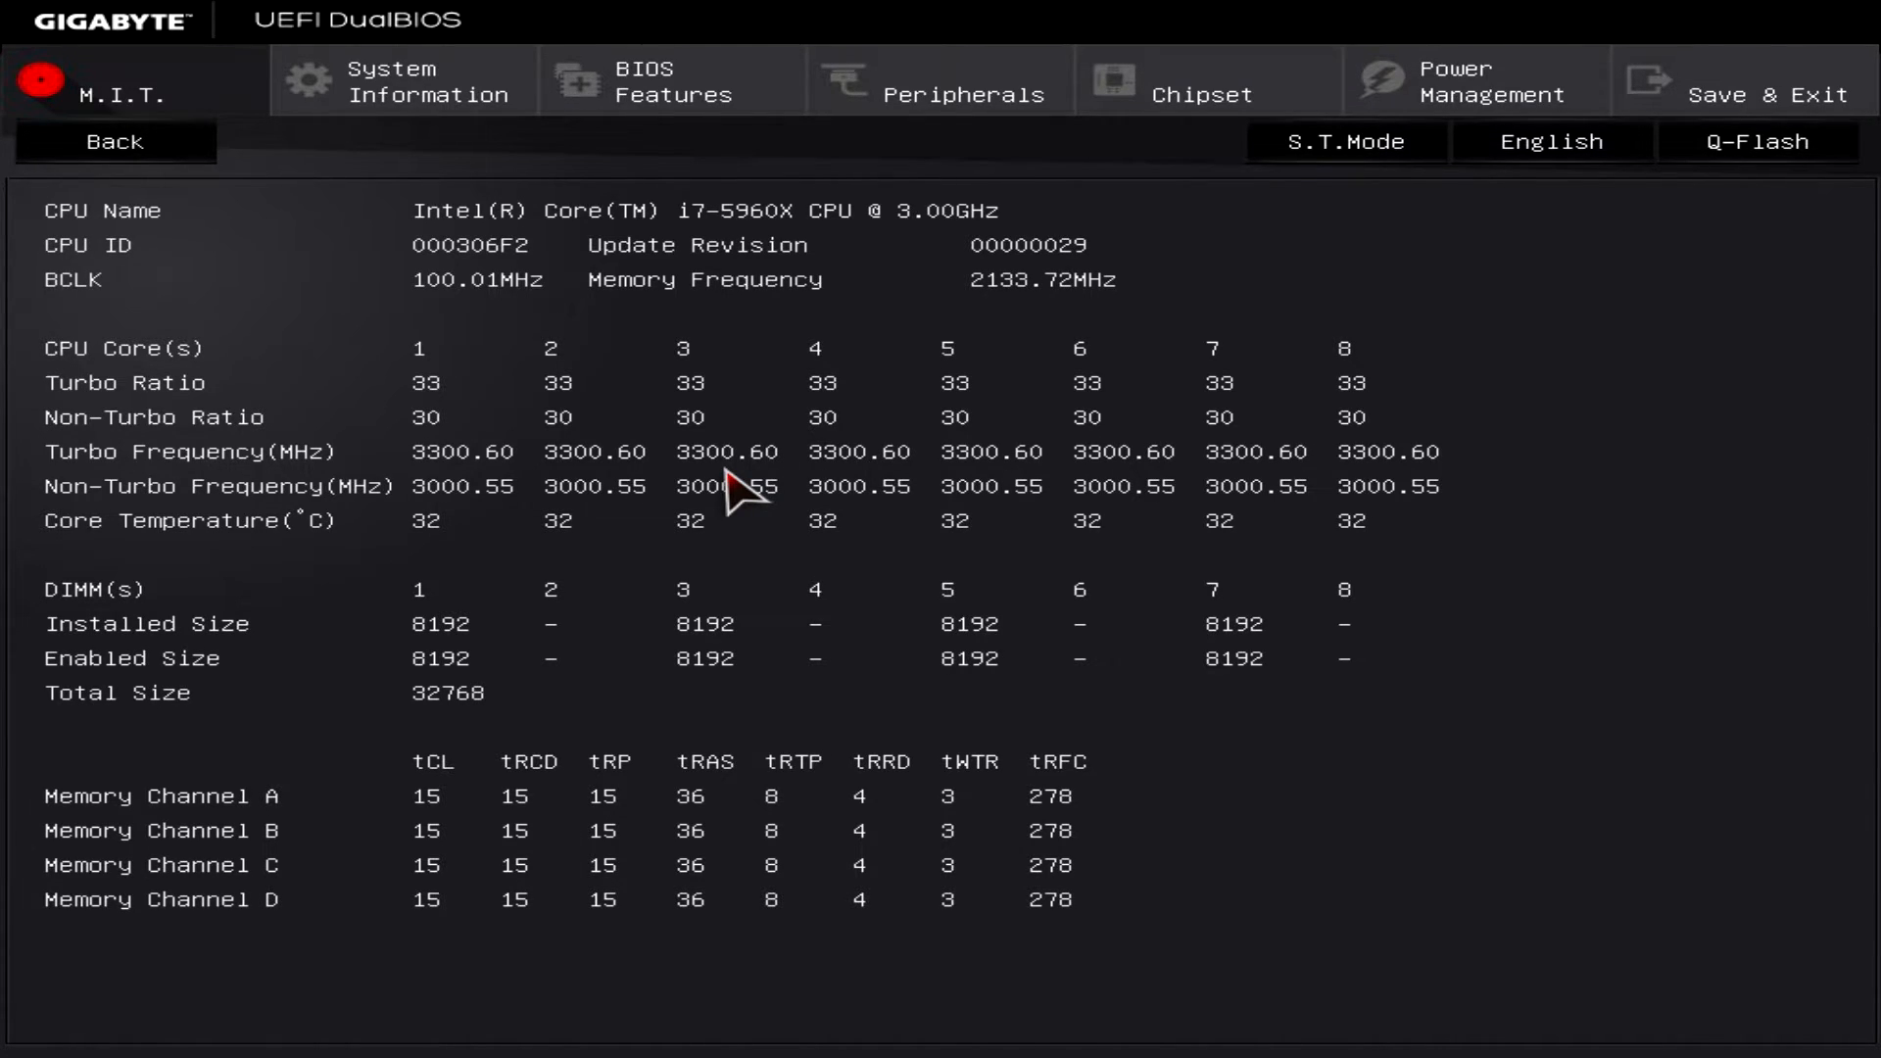
key("Escape")
key("Down")
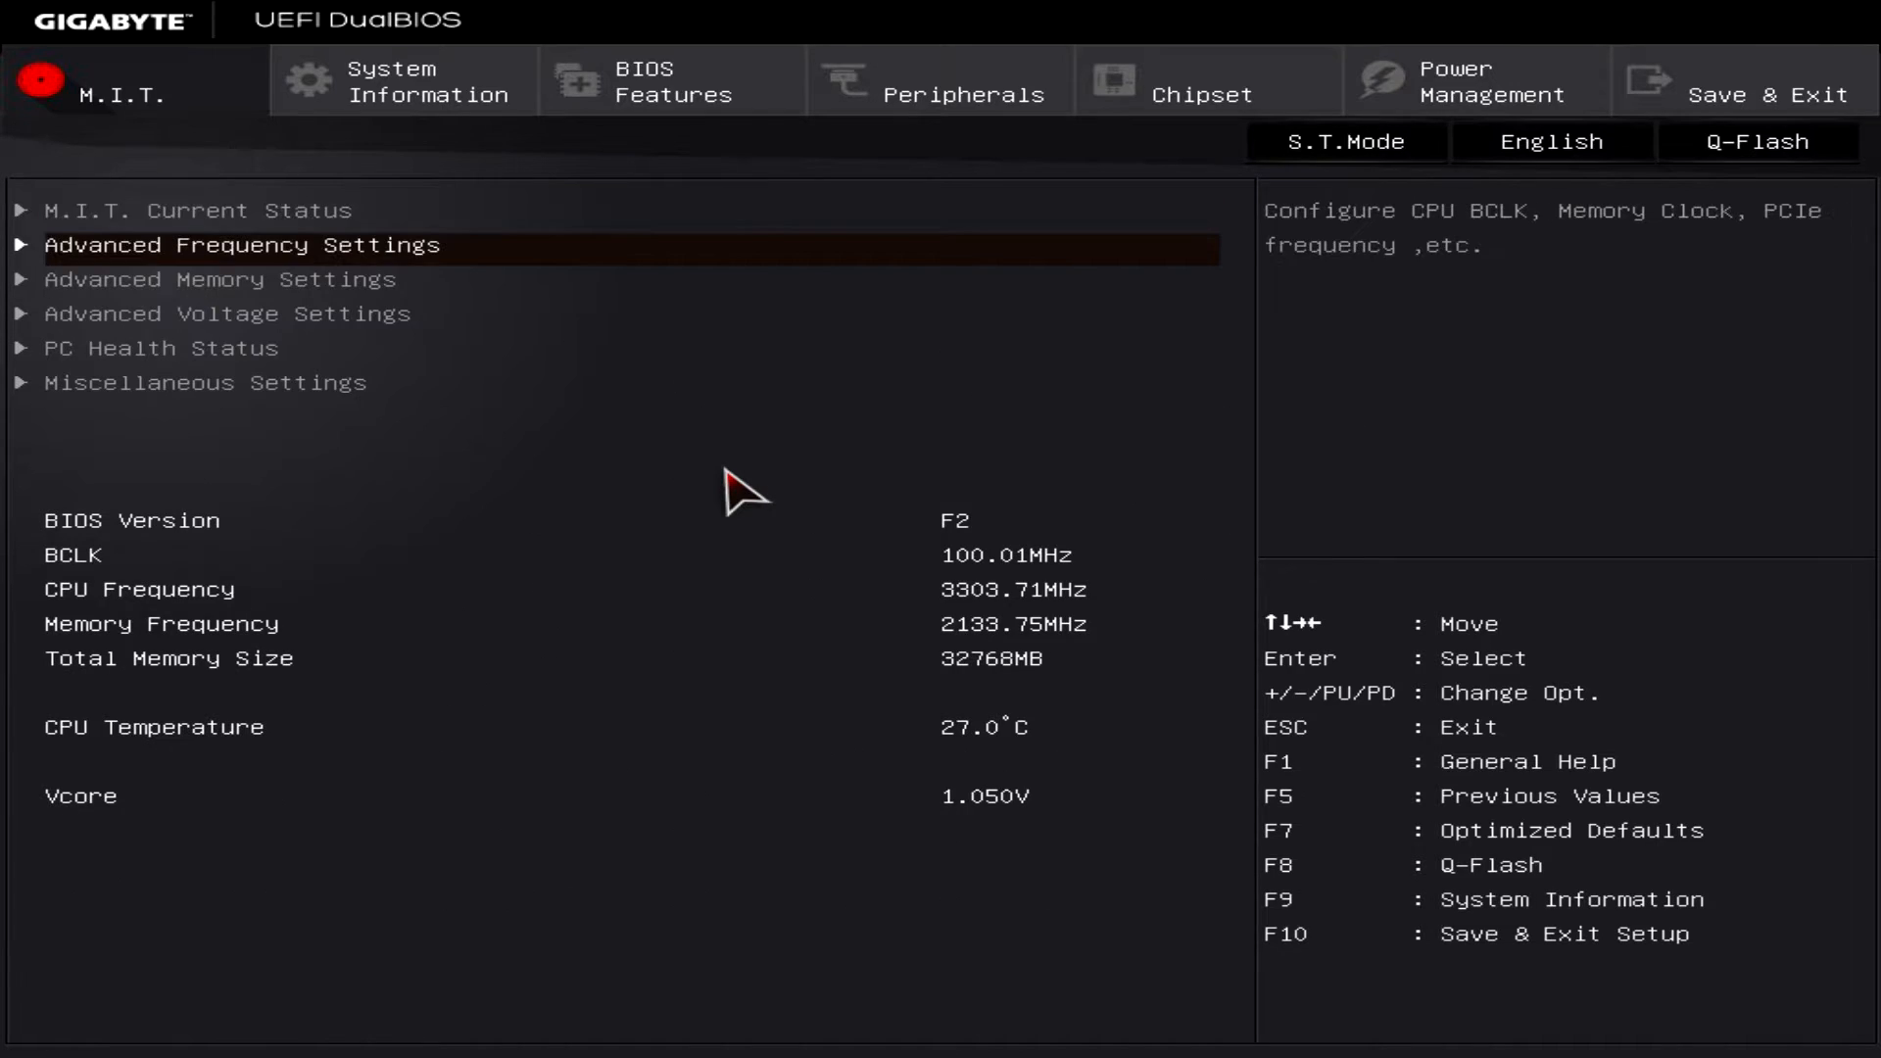
key("Return")
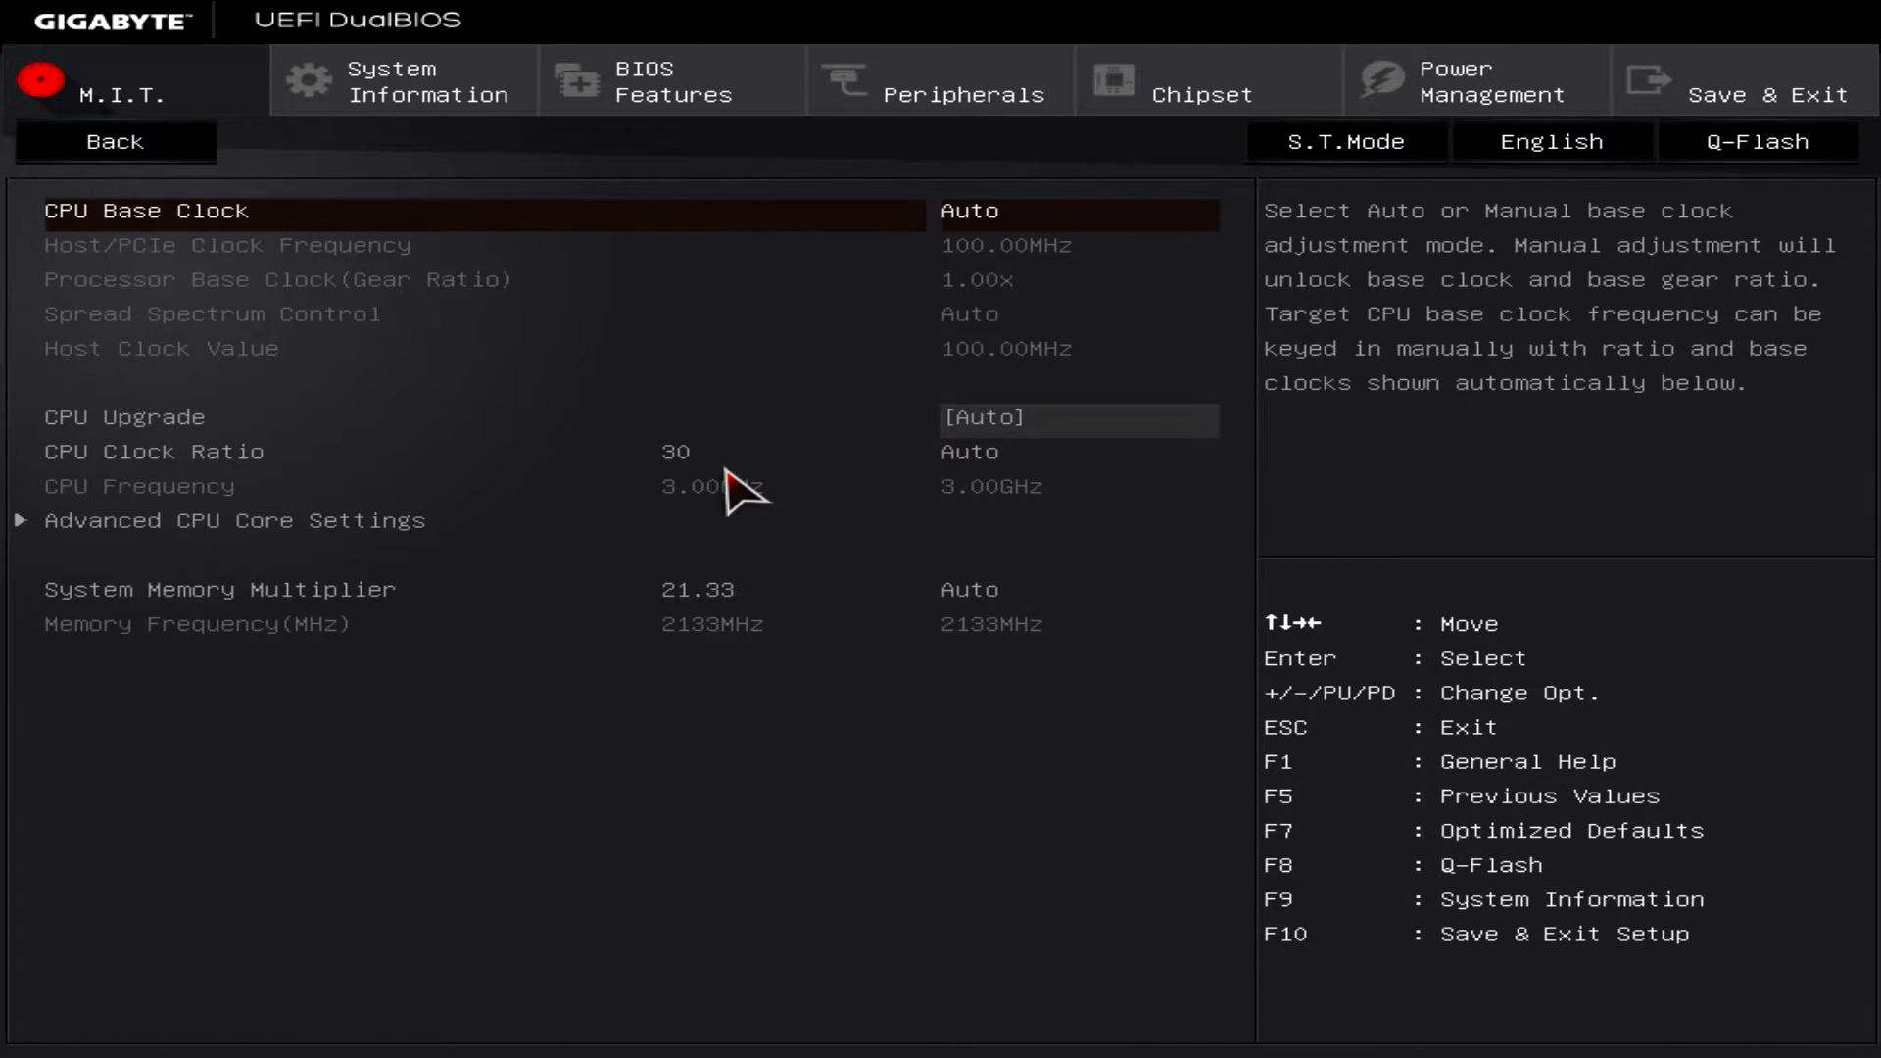
key("Down")
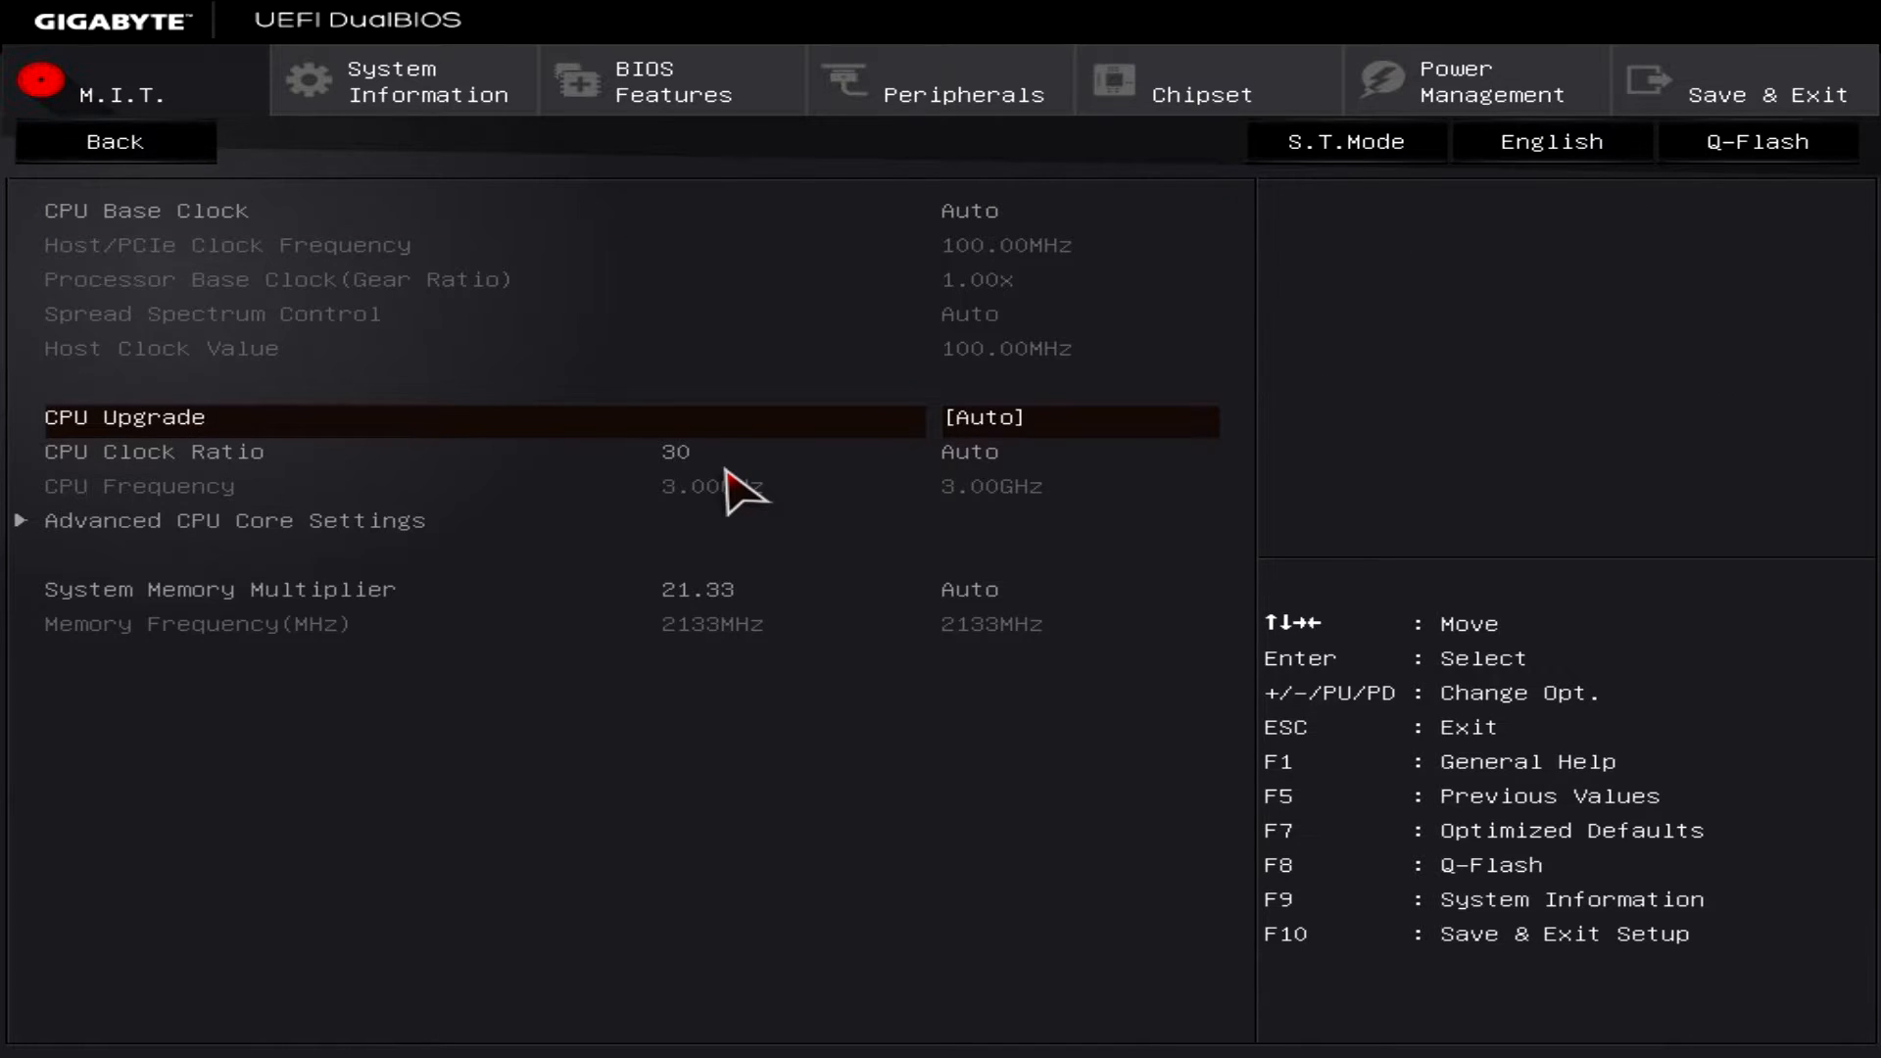
key("Down")
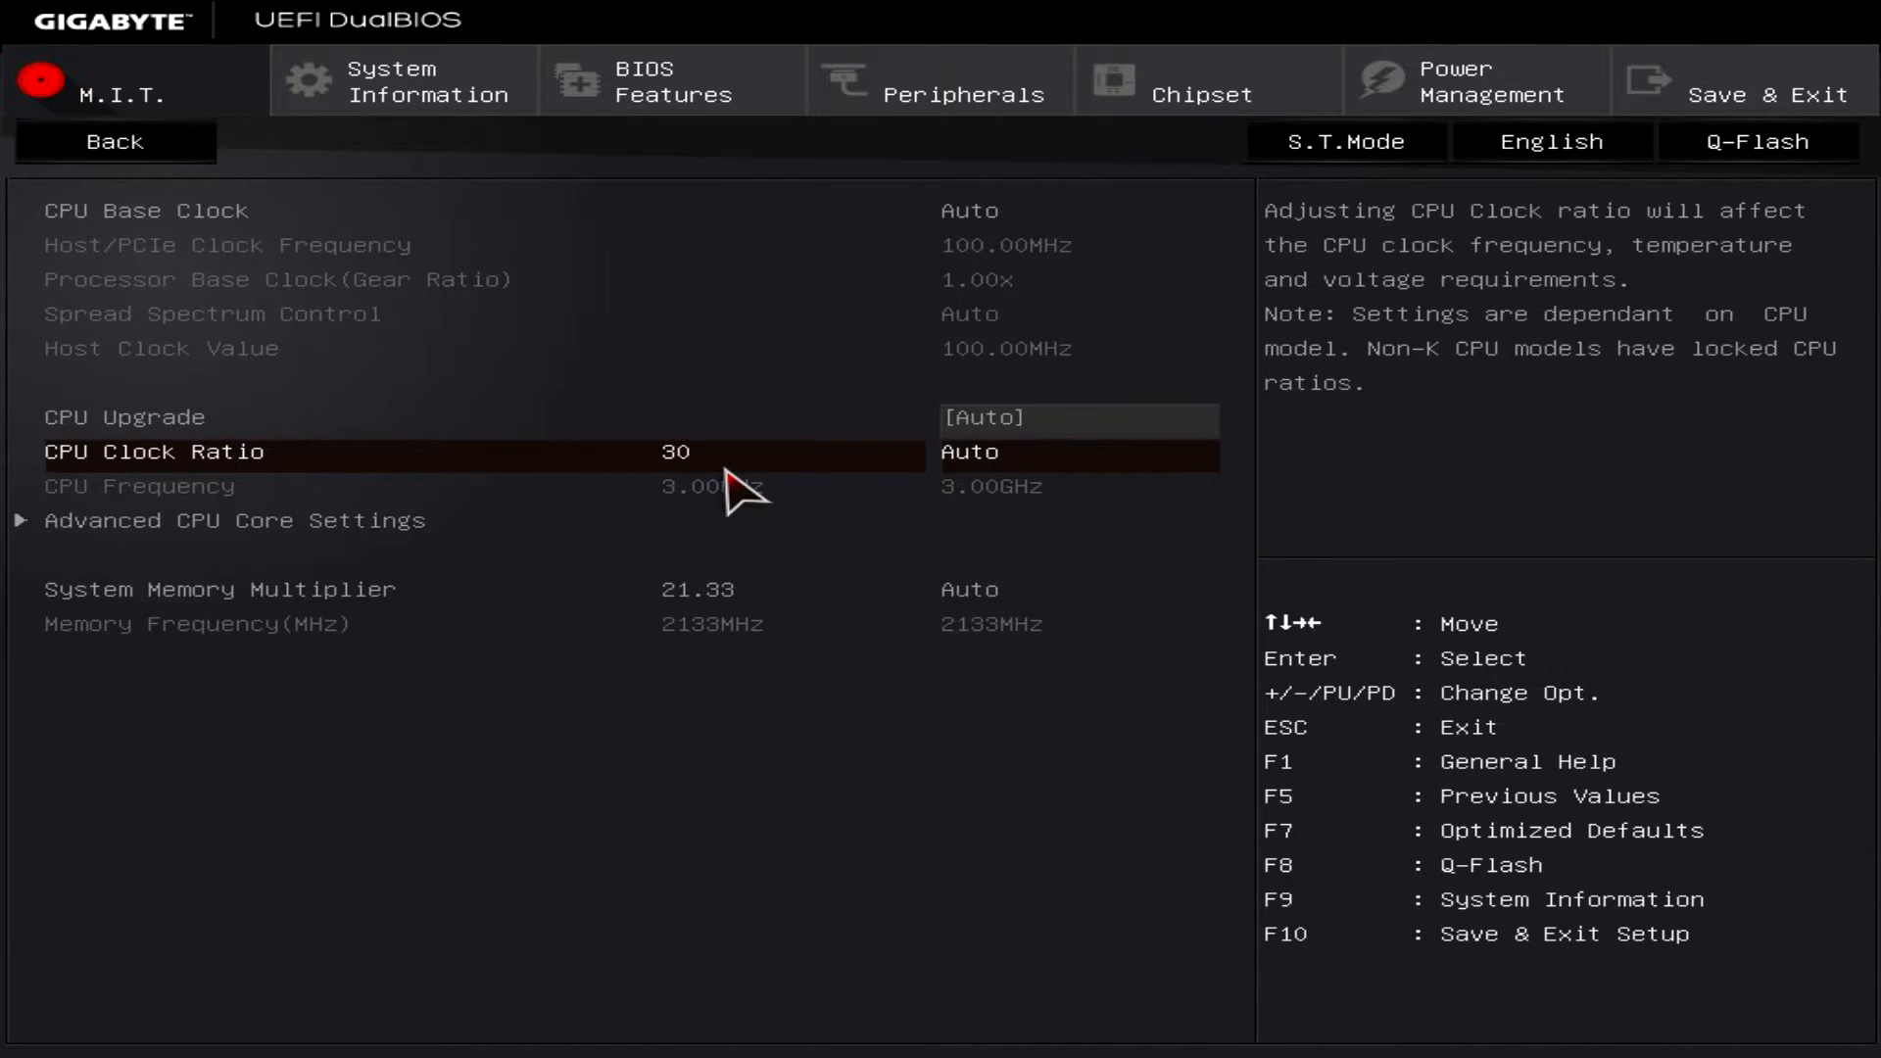
- Try stepping the CPU Clock Ratio and entering 40, and set the ratio back to Auto
key("plus")
key("plus")
key("plus")
key("plus")
key("plus")
key("plus")
key("plus")
key("plus")
key("plus")
key("plus")
key("plus")
key("plus")
key("plus")
key("plus")
key("minus")
key("plus")
type("40")
key("Return")
type("auto")
key("Return")
- Review the Advanced CPU Core Settings within the frequency settings and return to the M.I.T. overview
key("Down")
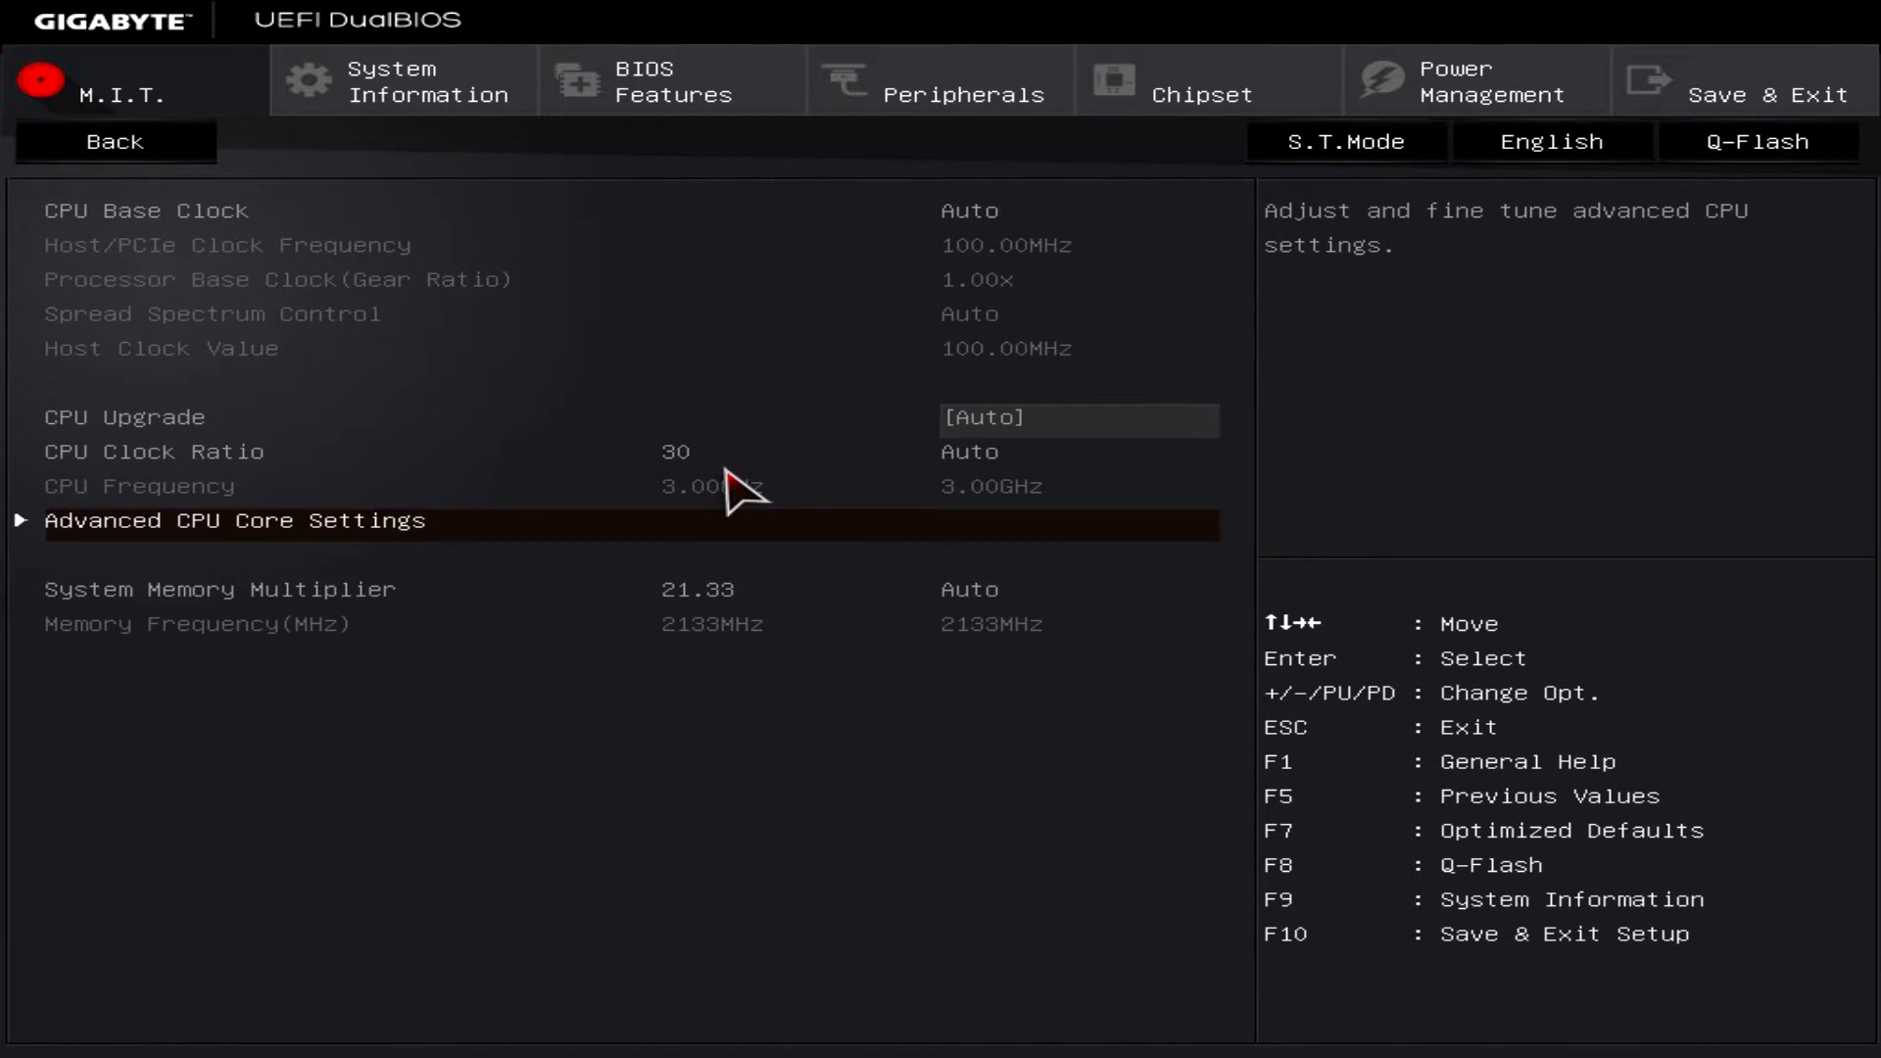
key("Return")
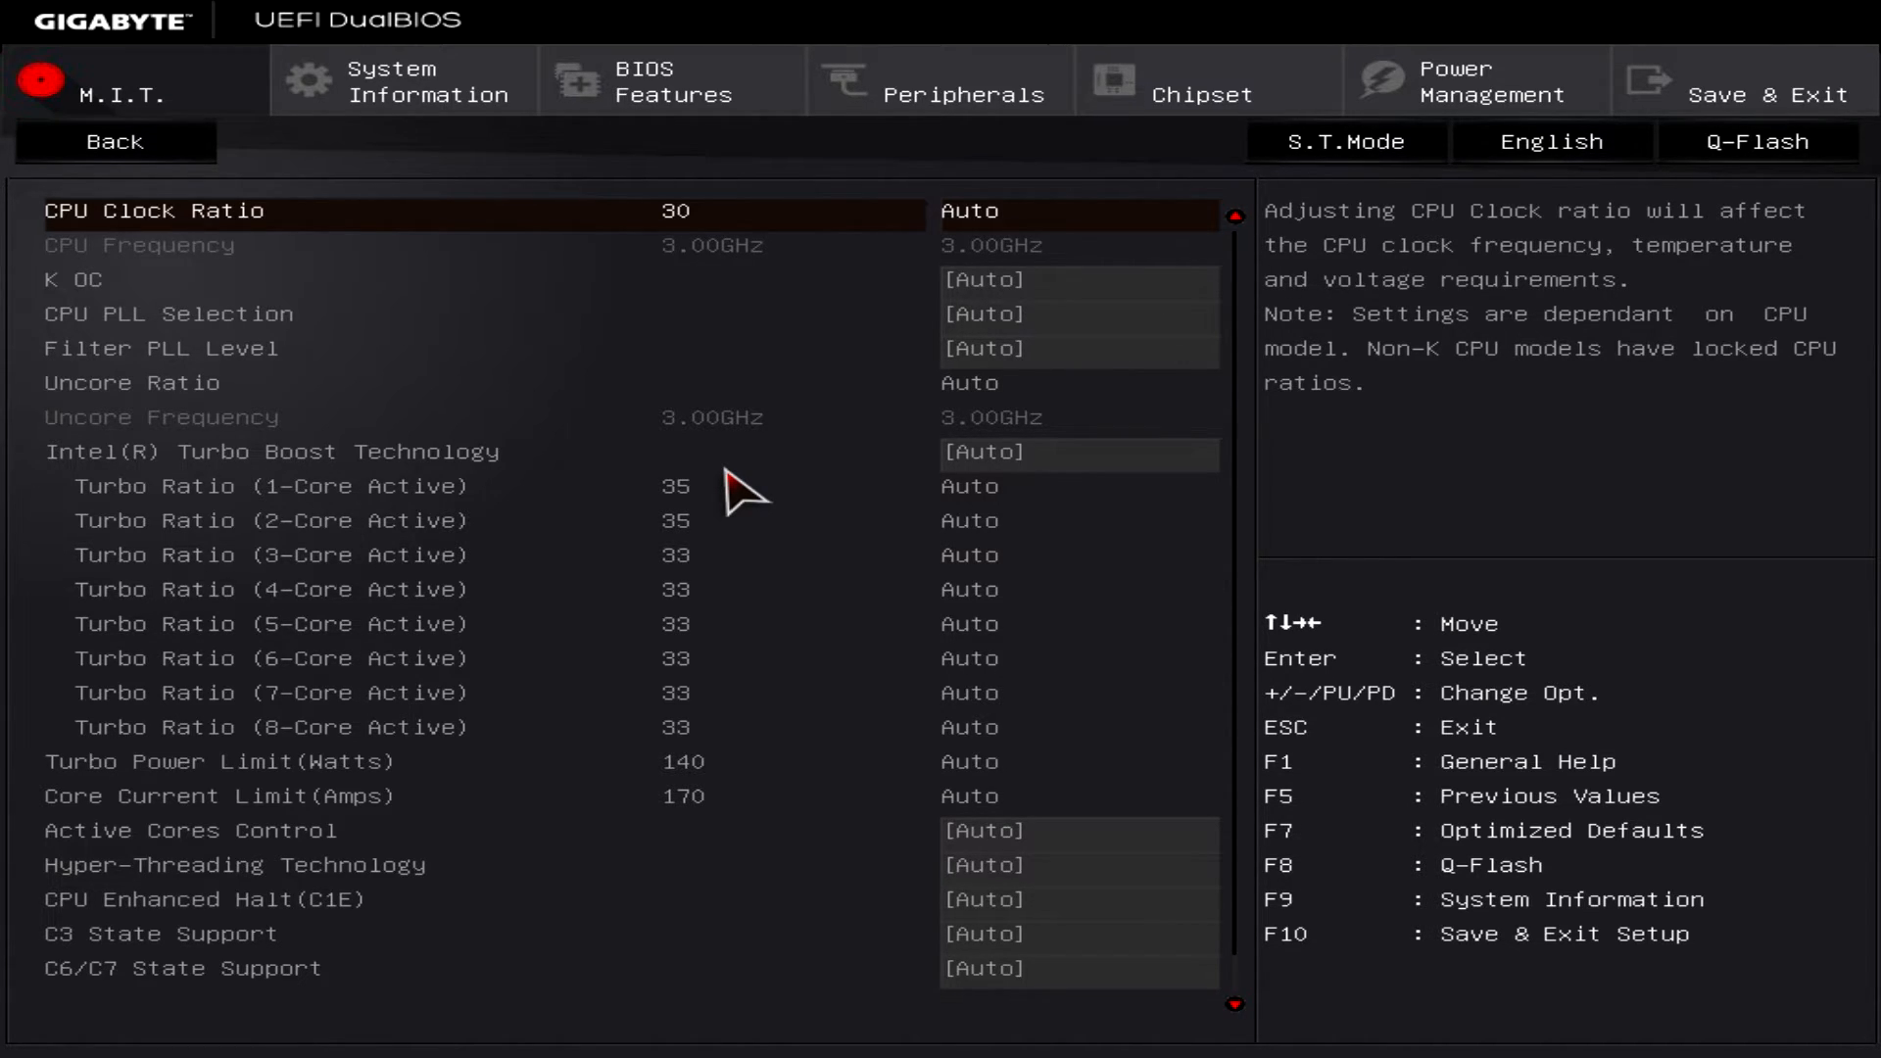
key("Escape")
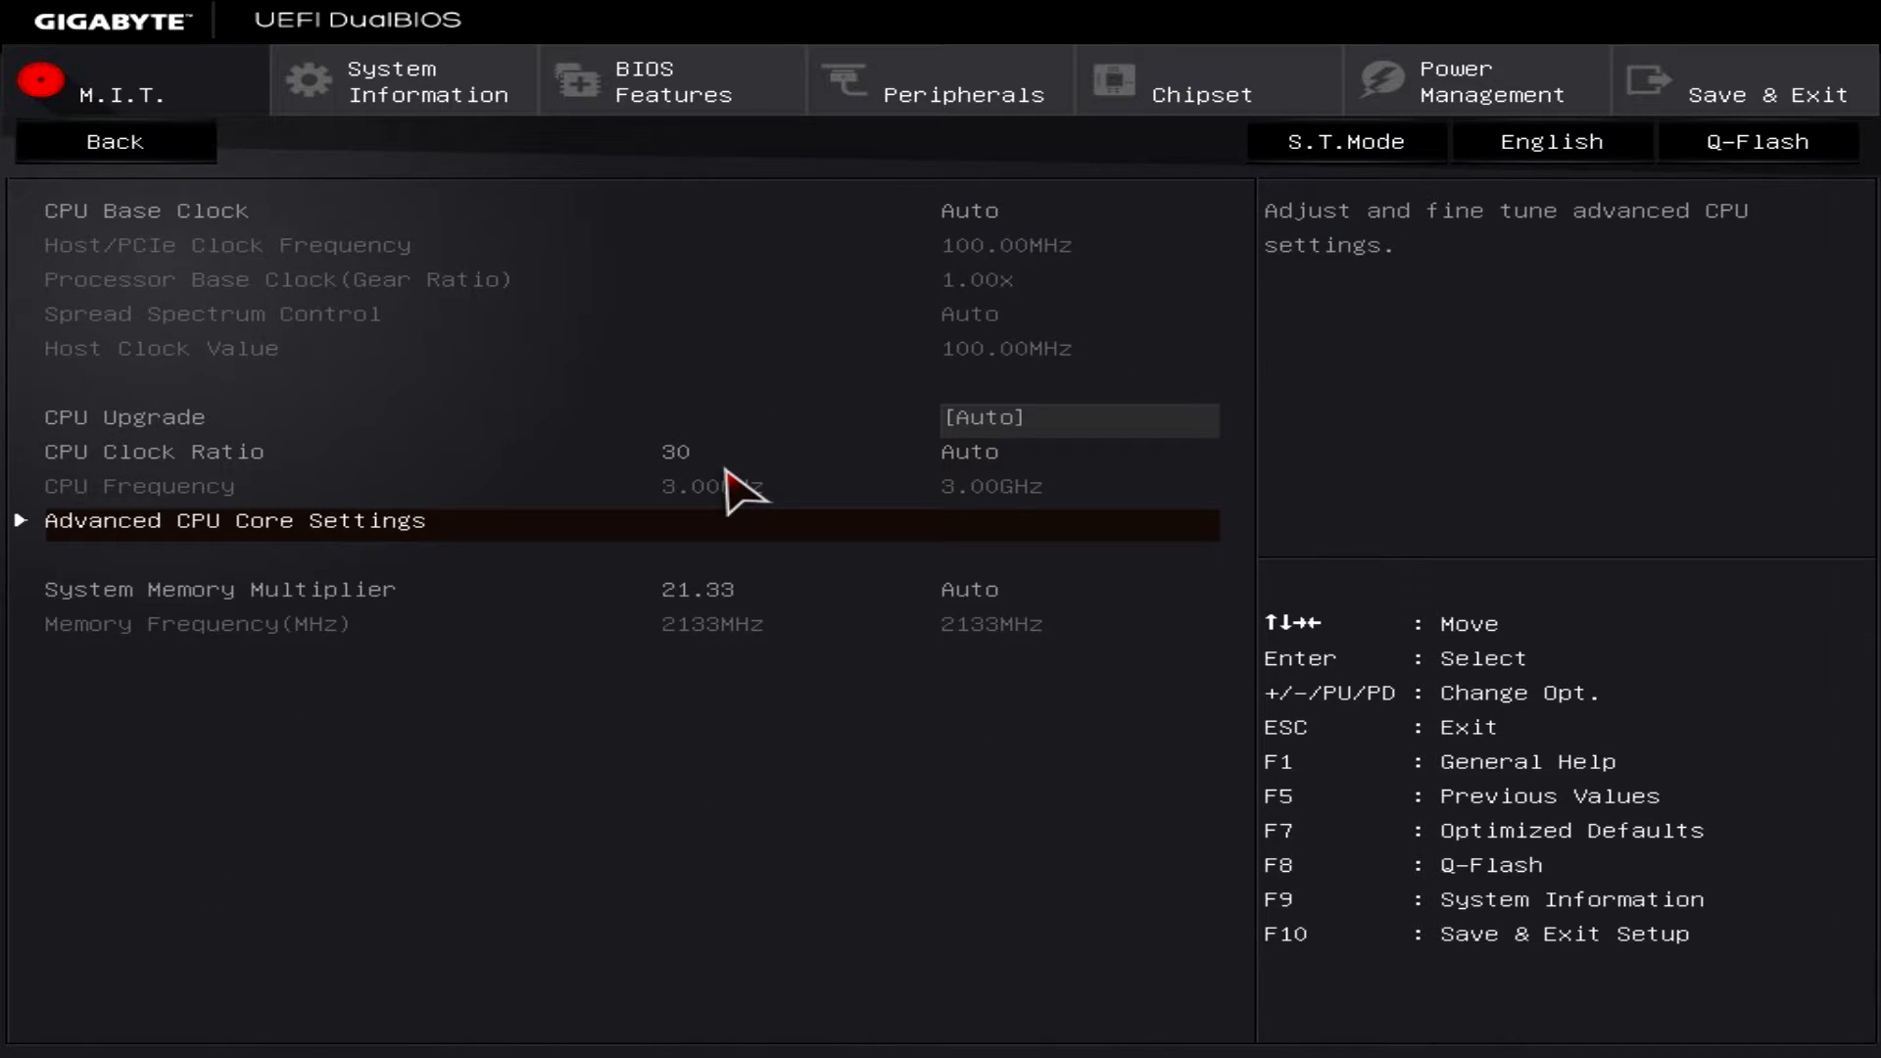
key("Escape")
- Review the Advanced Memory Settings and return to the M.I.T. overview
key("Down")
key("Return")
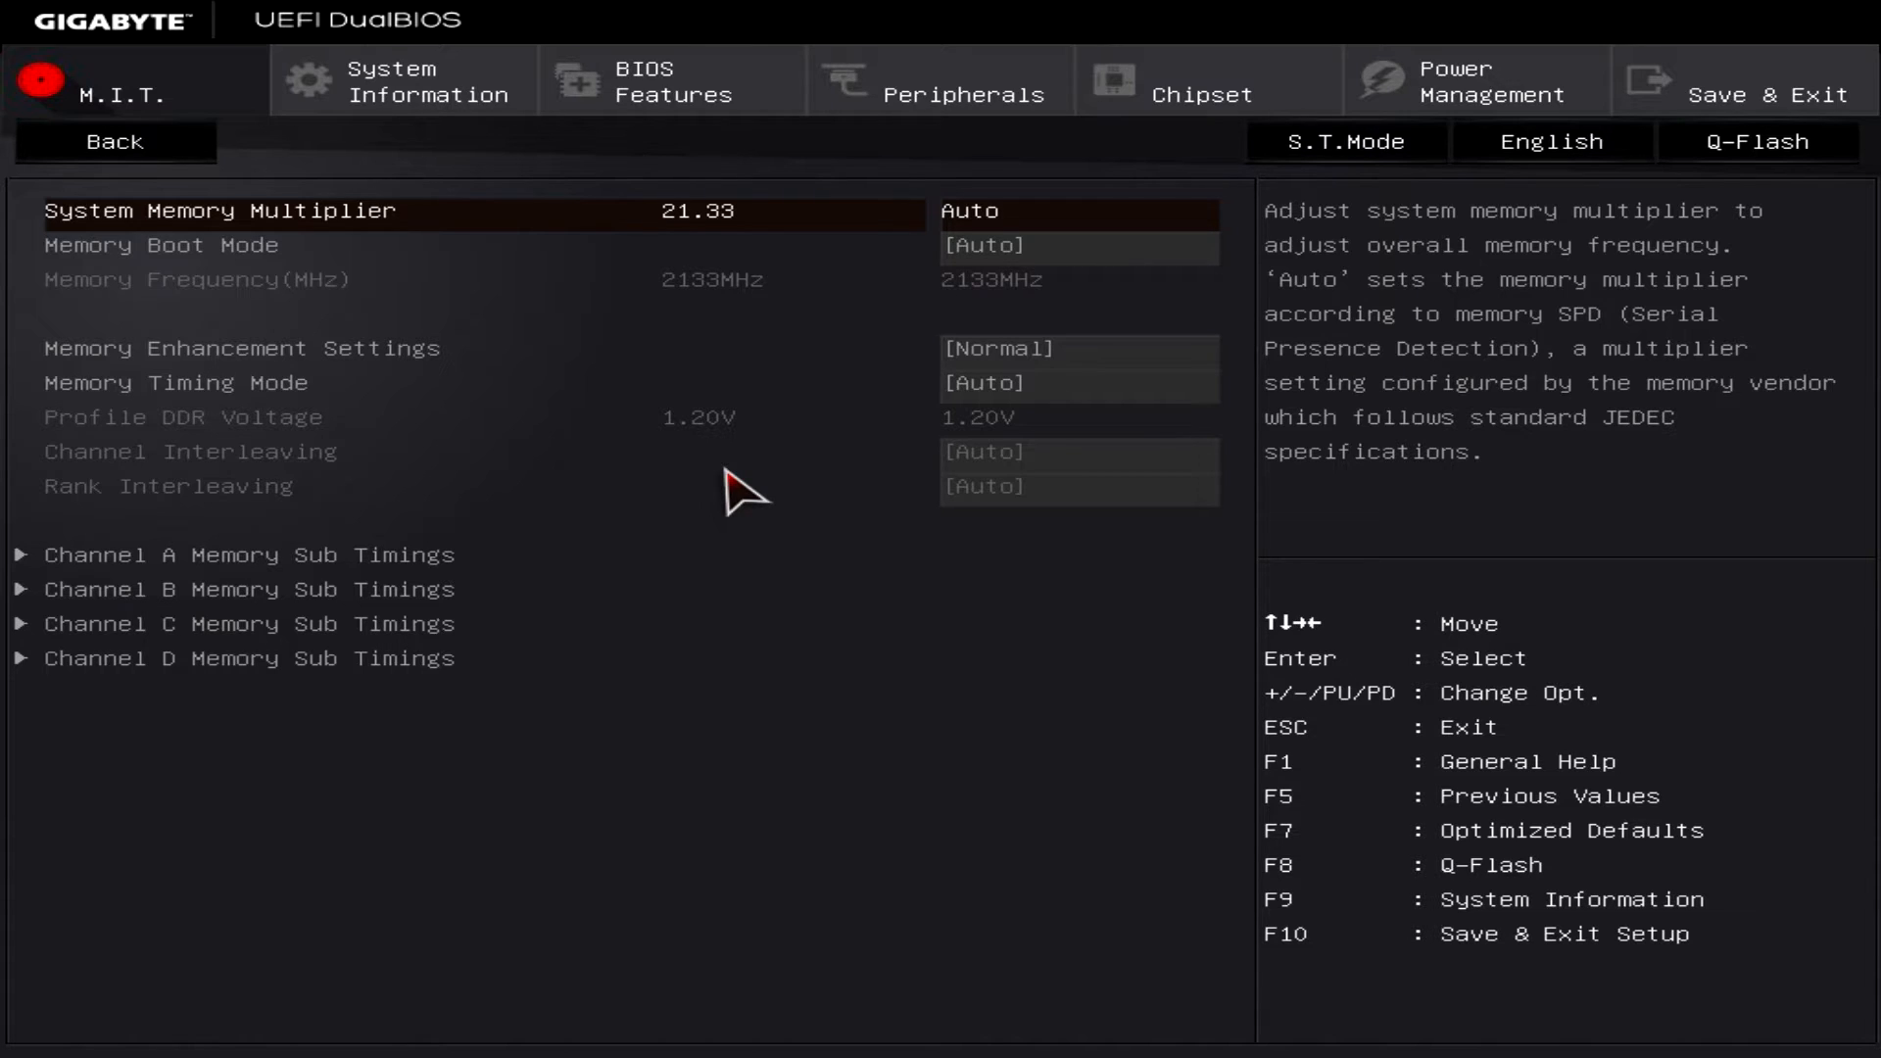
key("Escape")
- Review the Advanced Power Settings within the Advanced Voltage Settings
key("Down")
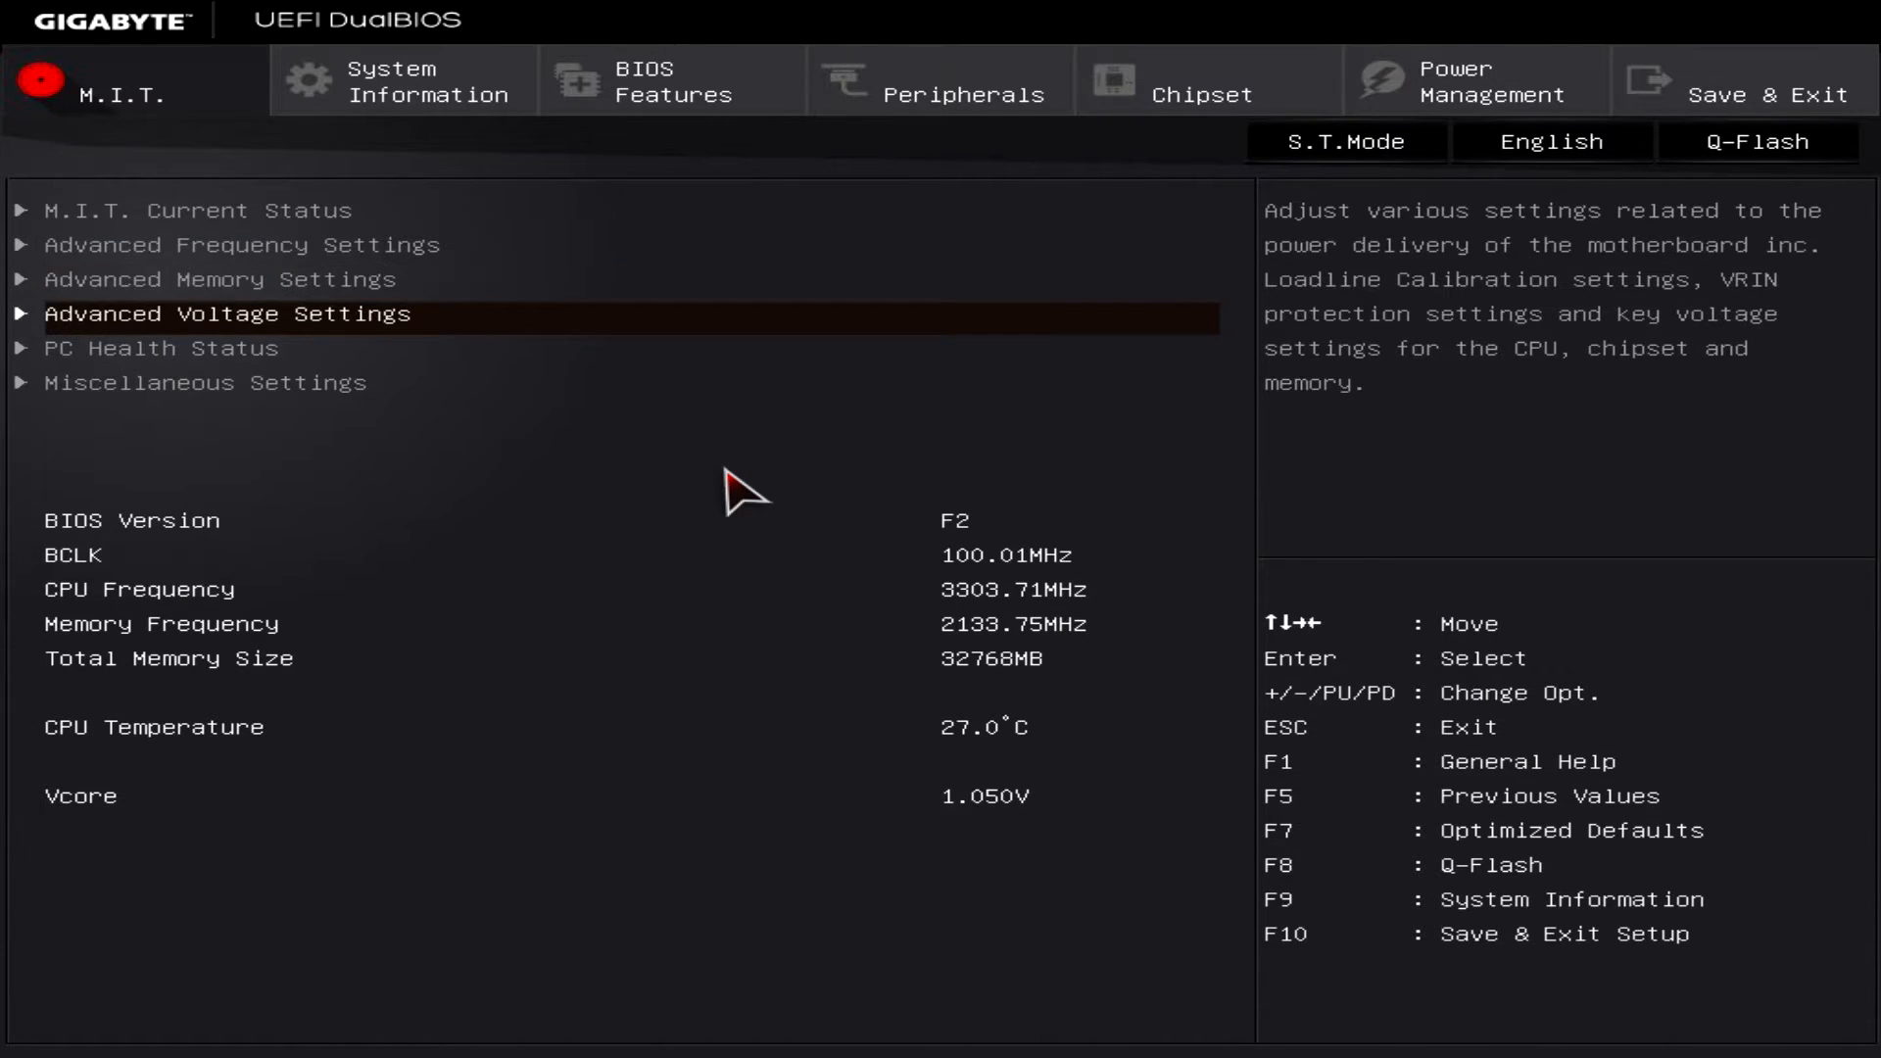
key("Return")
key("Return")
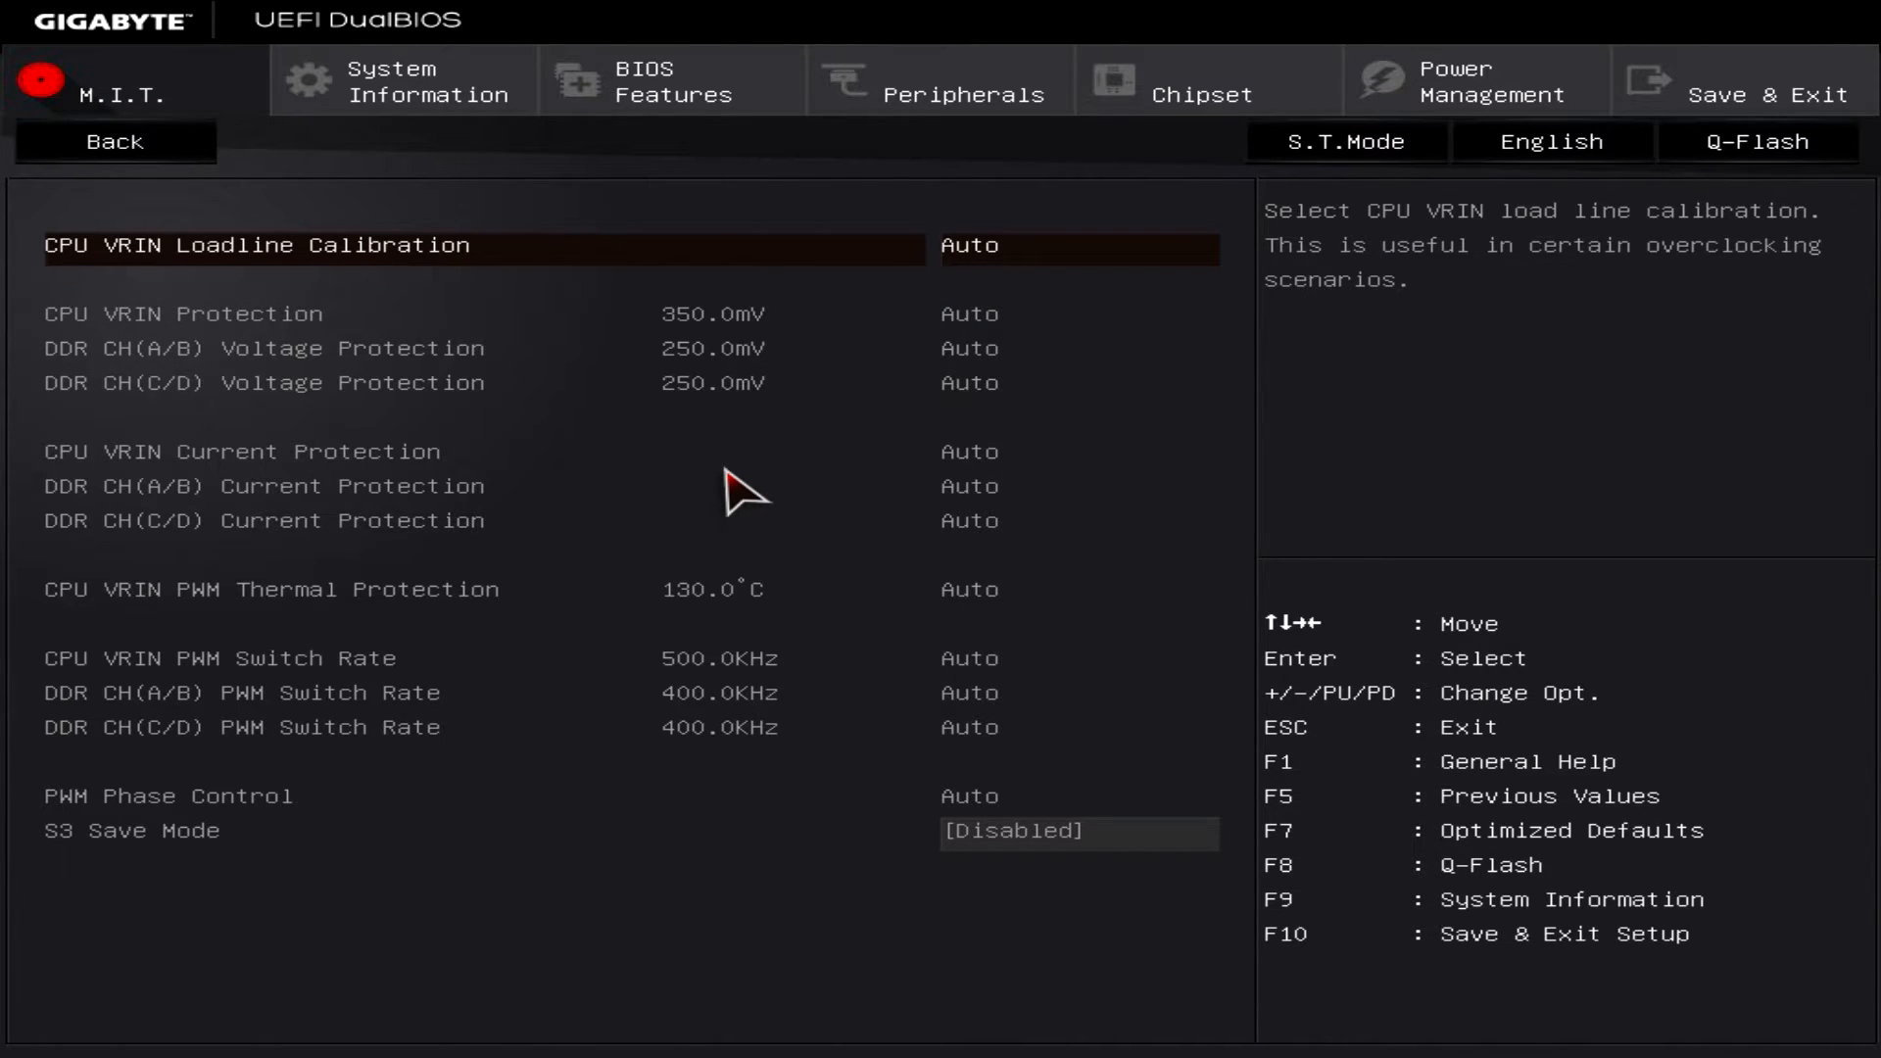
key("Escape")
- Review the CPU Core, Chipset and DRAM Voltage Control pages and return to the M.I.T. overview
key("Down")
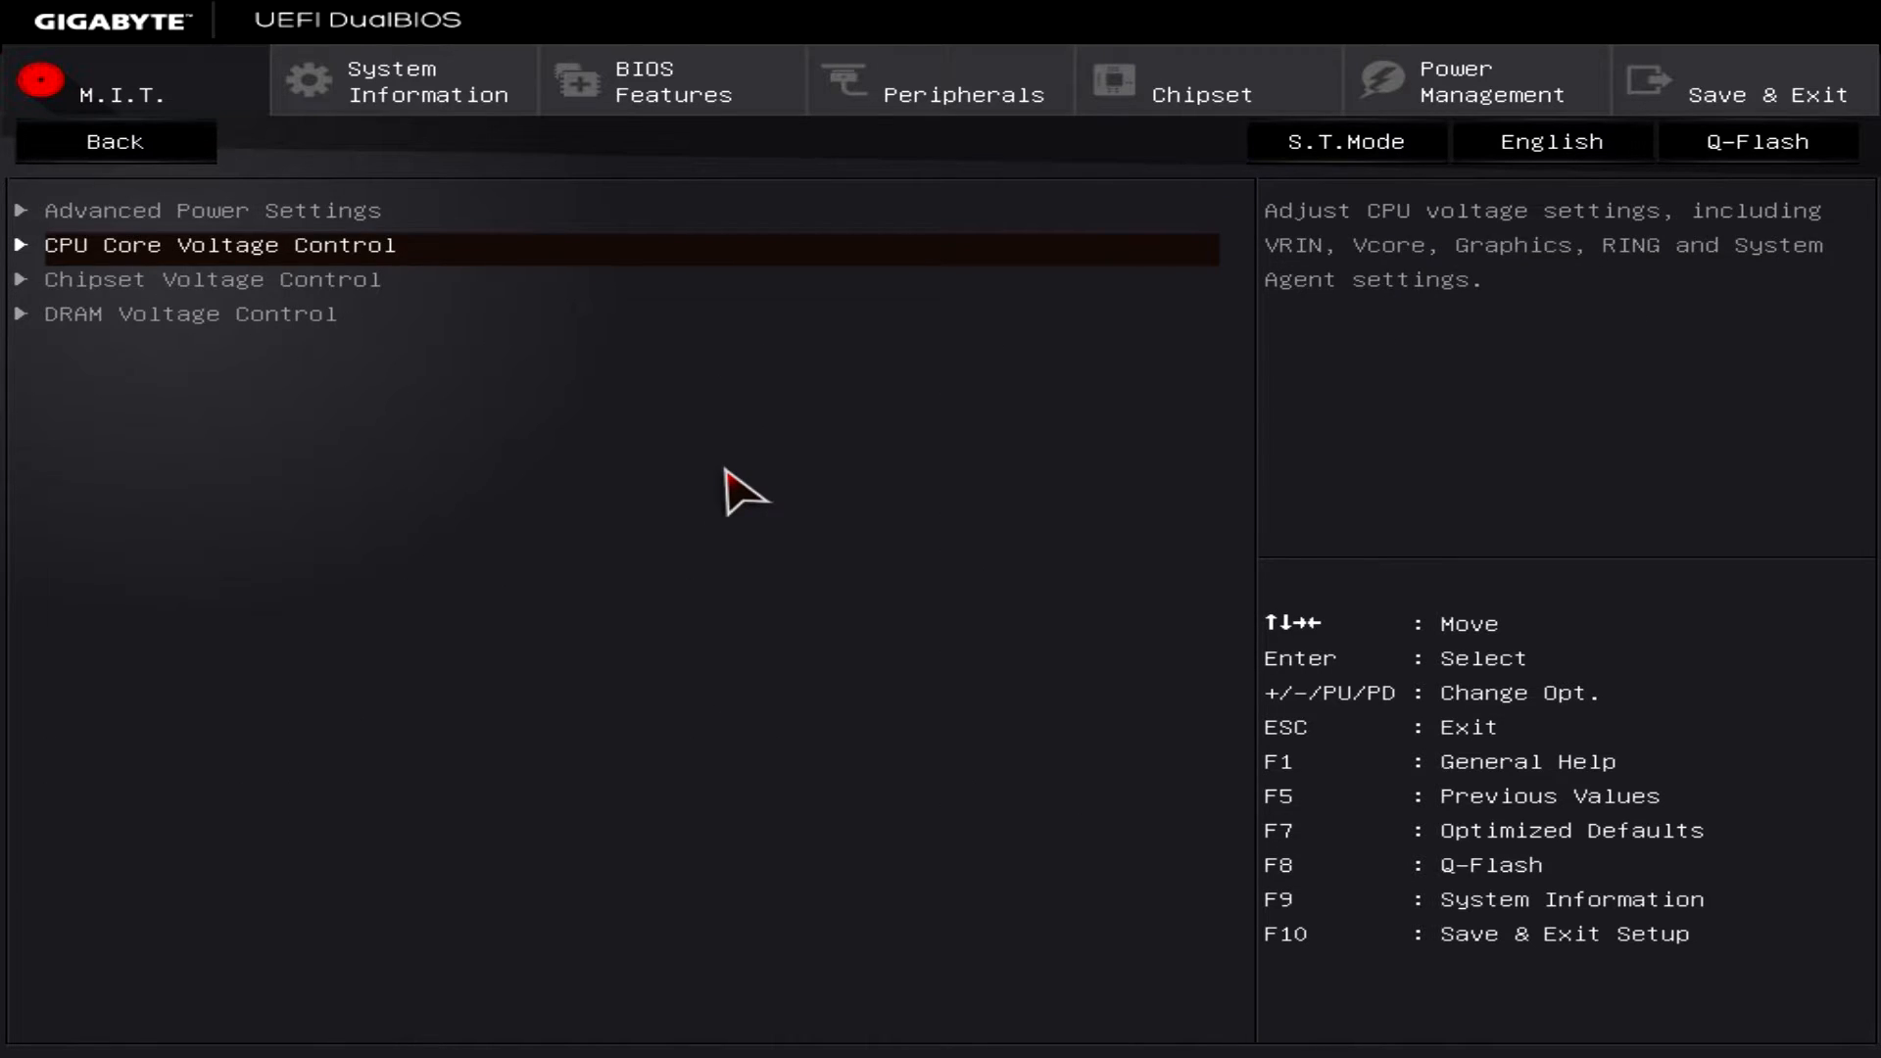
key("Return")
key("Escape")
key("Down")
key("Return")
key("Escape")
key("Down")
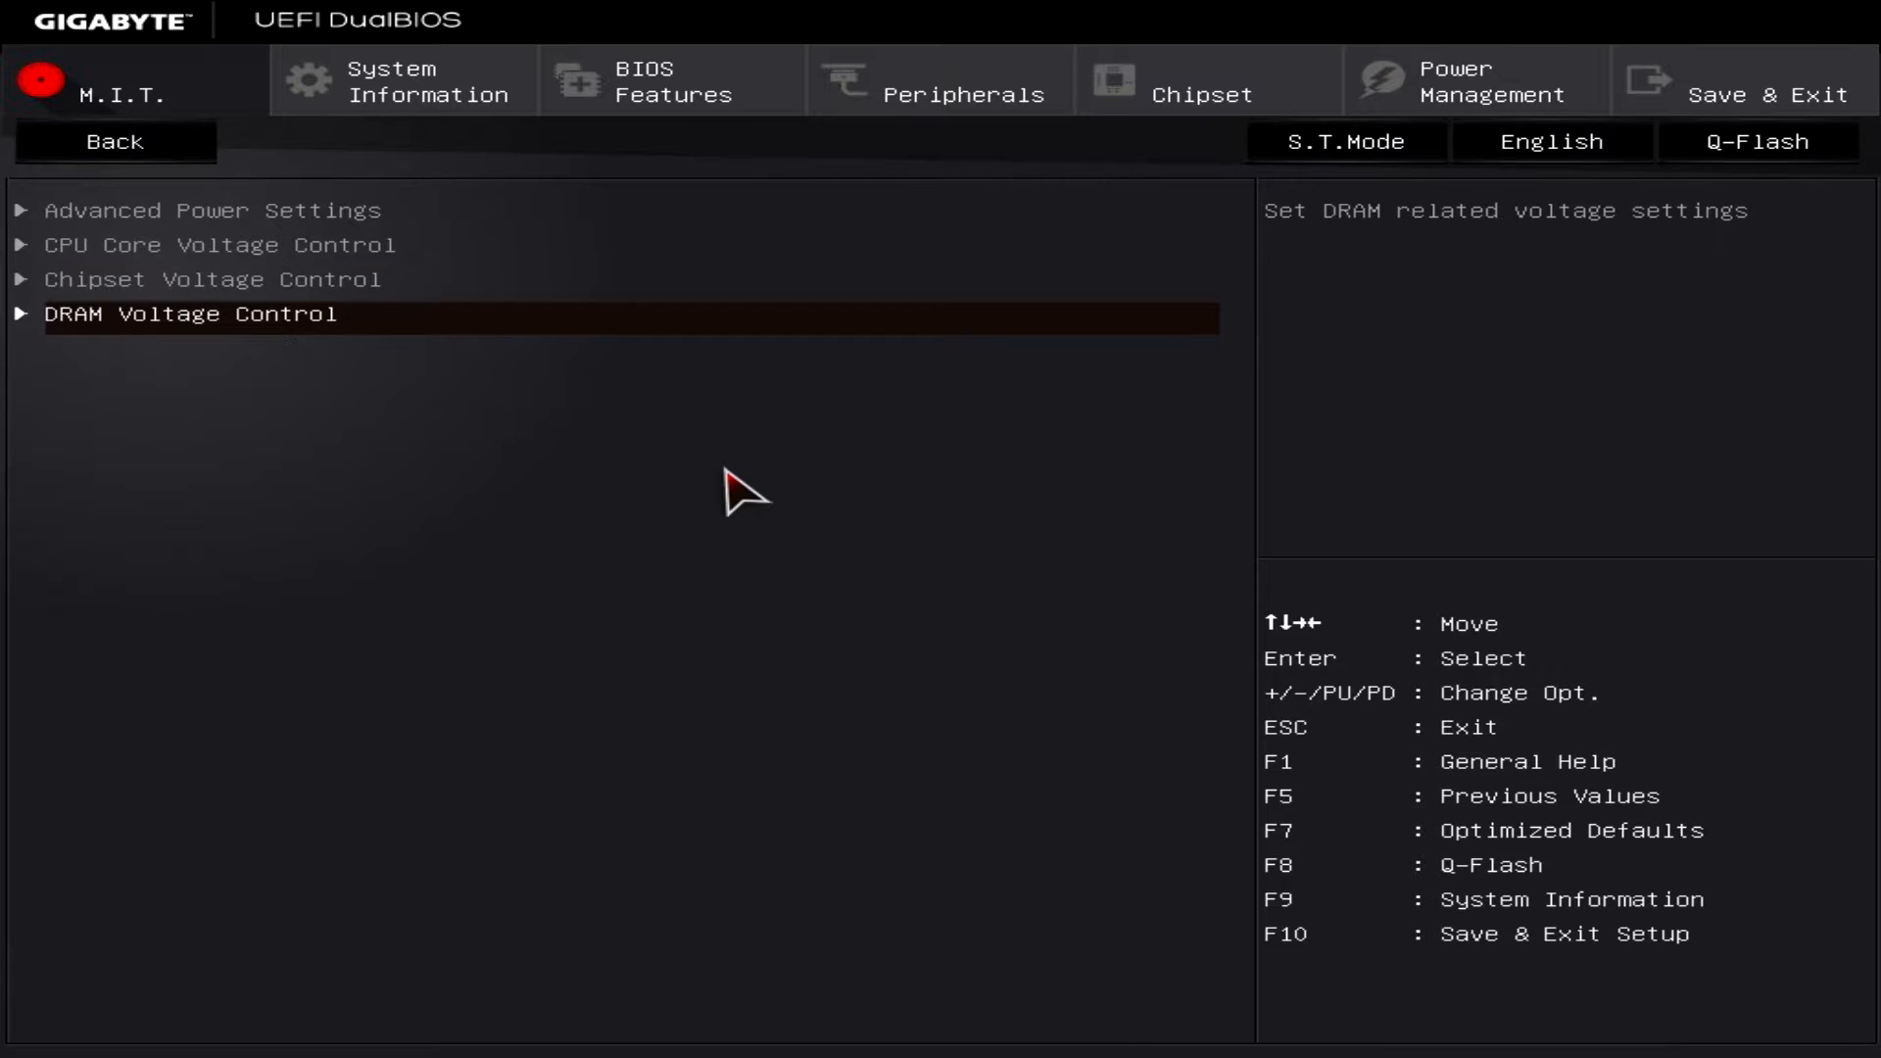
key("Return")
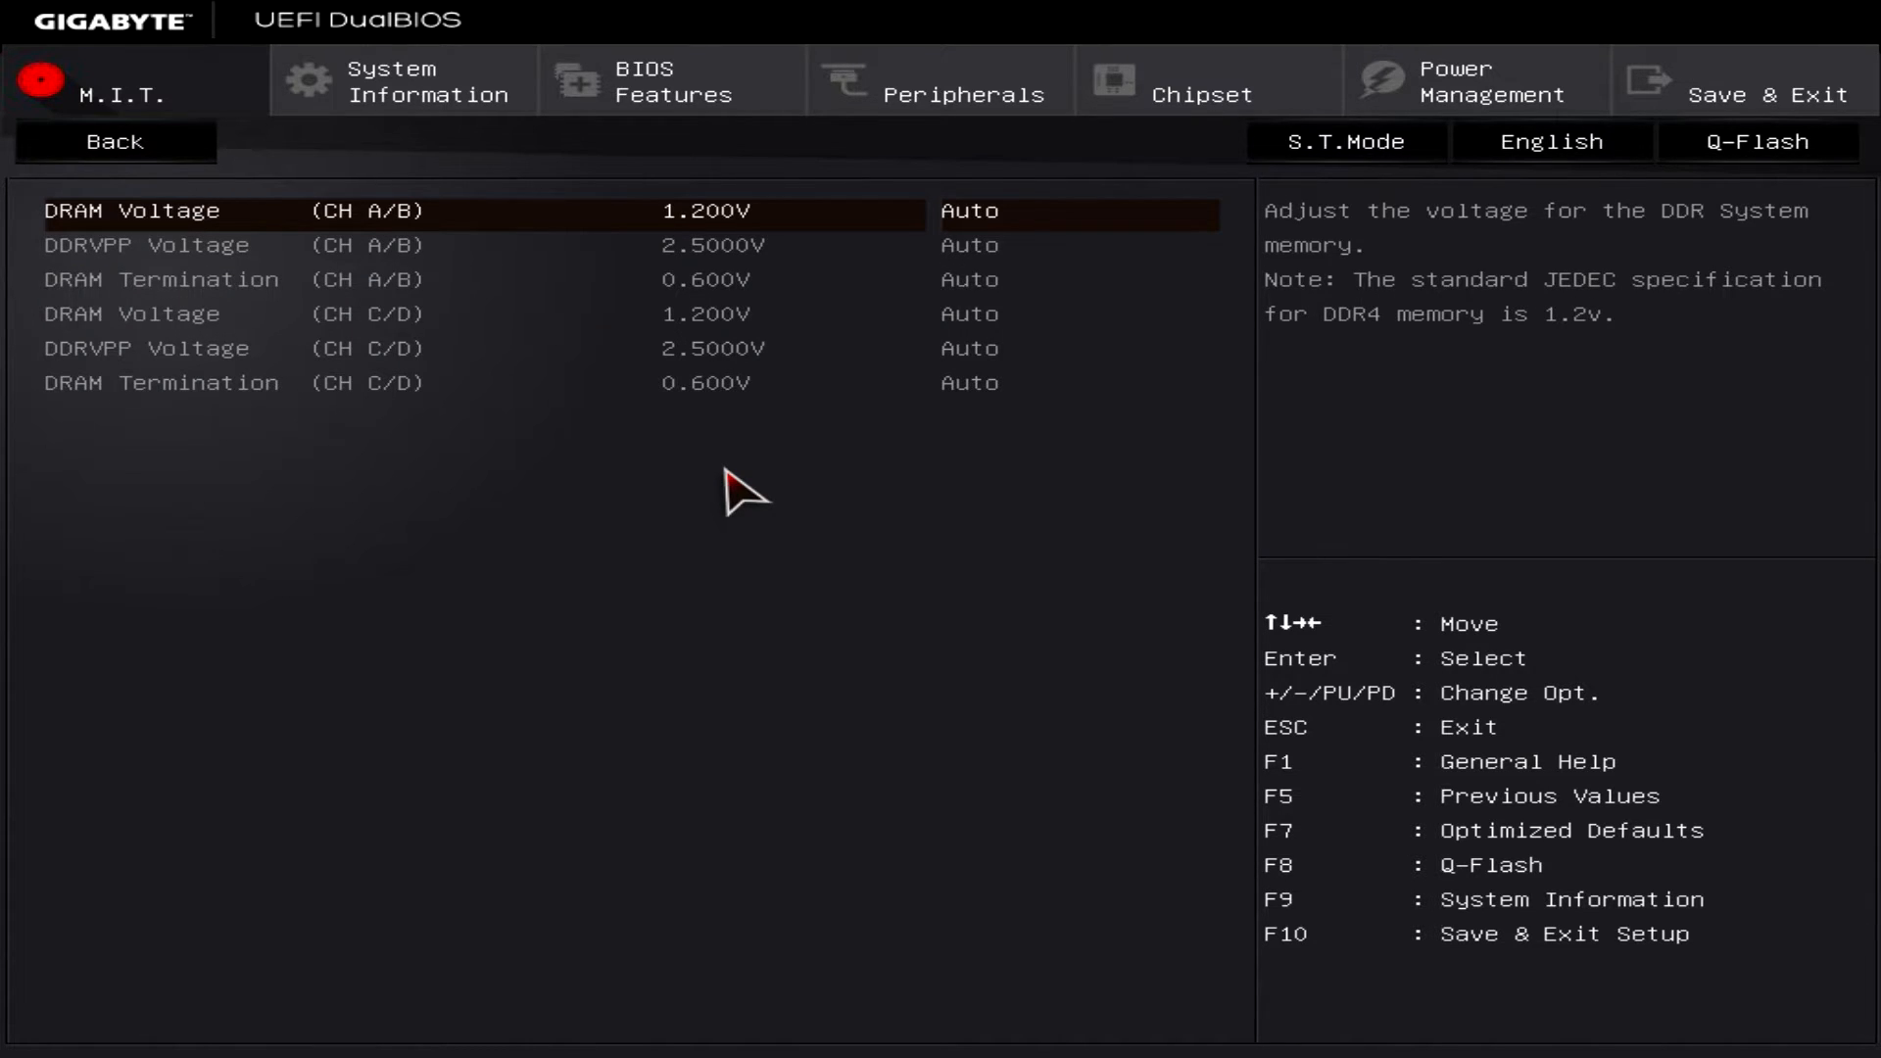
key("Escape")
key("Escape")
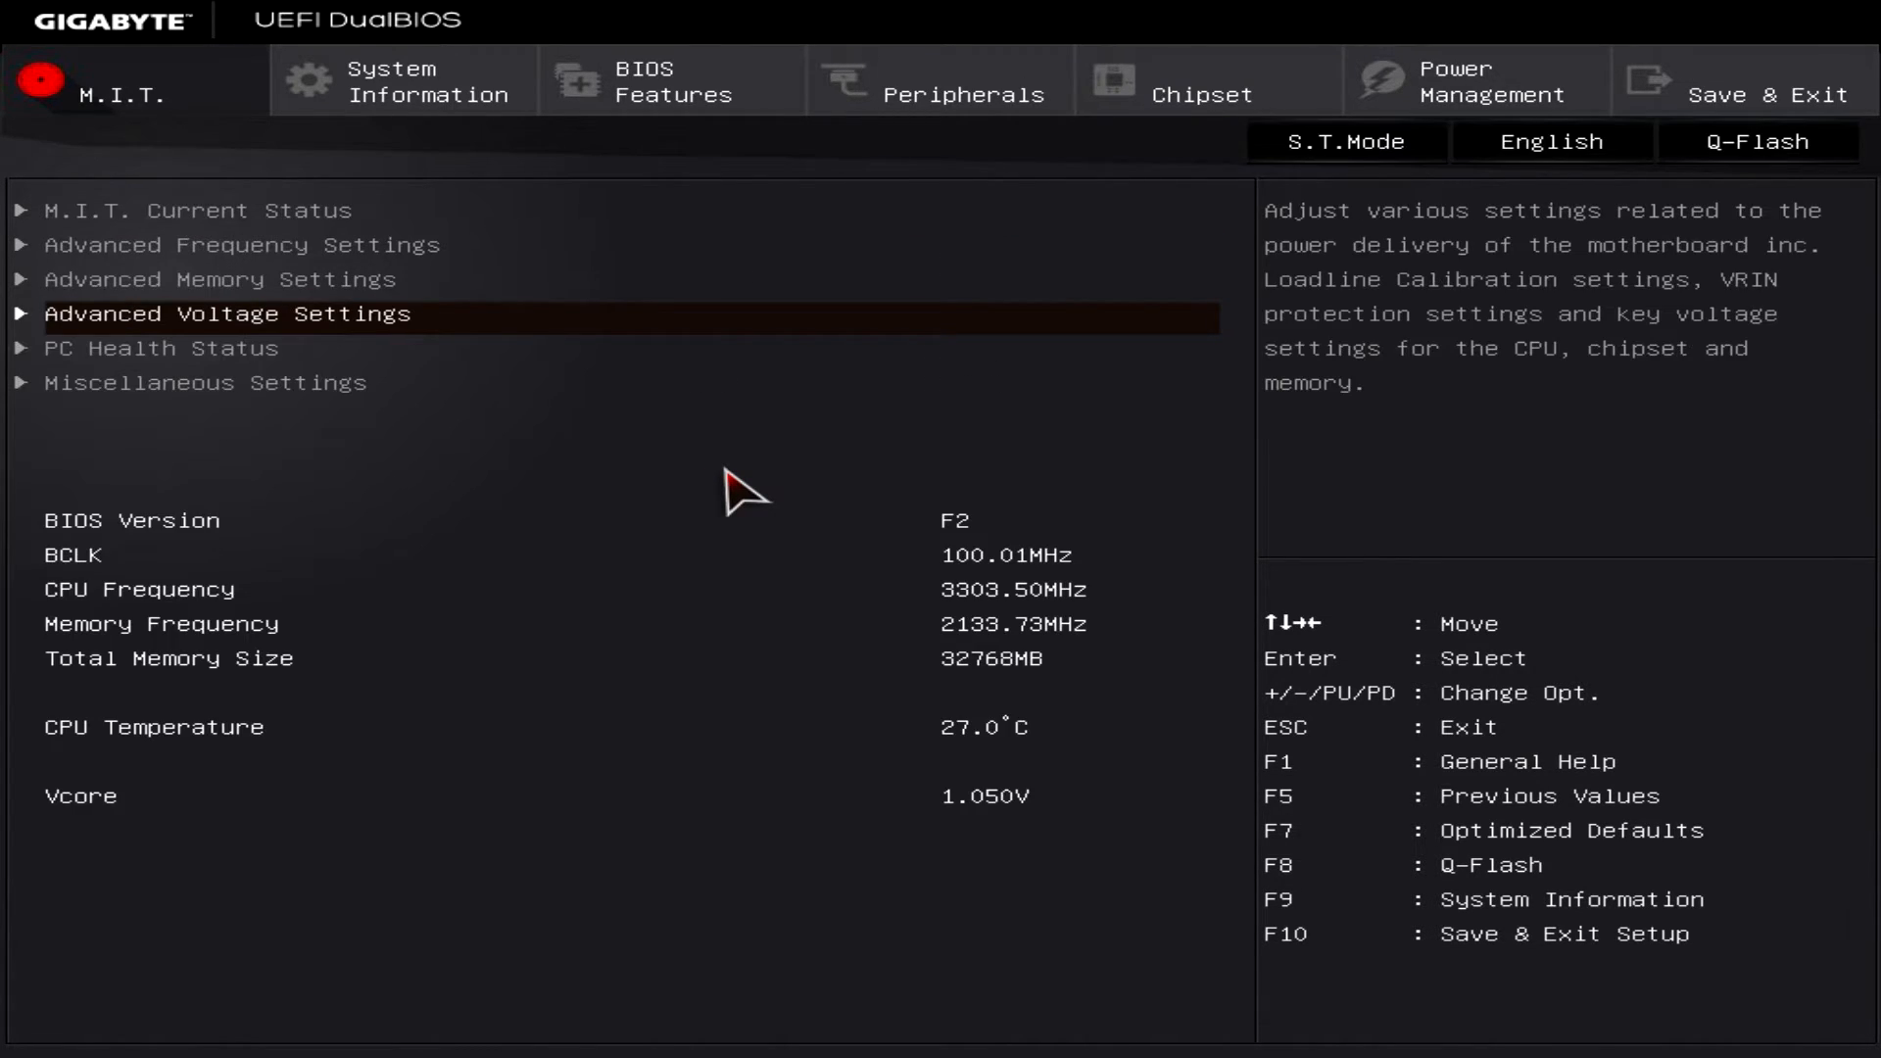
- Review the PC Health Status page and the Miscellaneous Settings in M.I.T
key("Down")
key("Return")
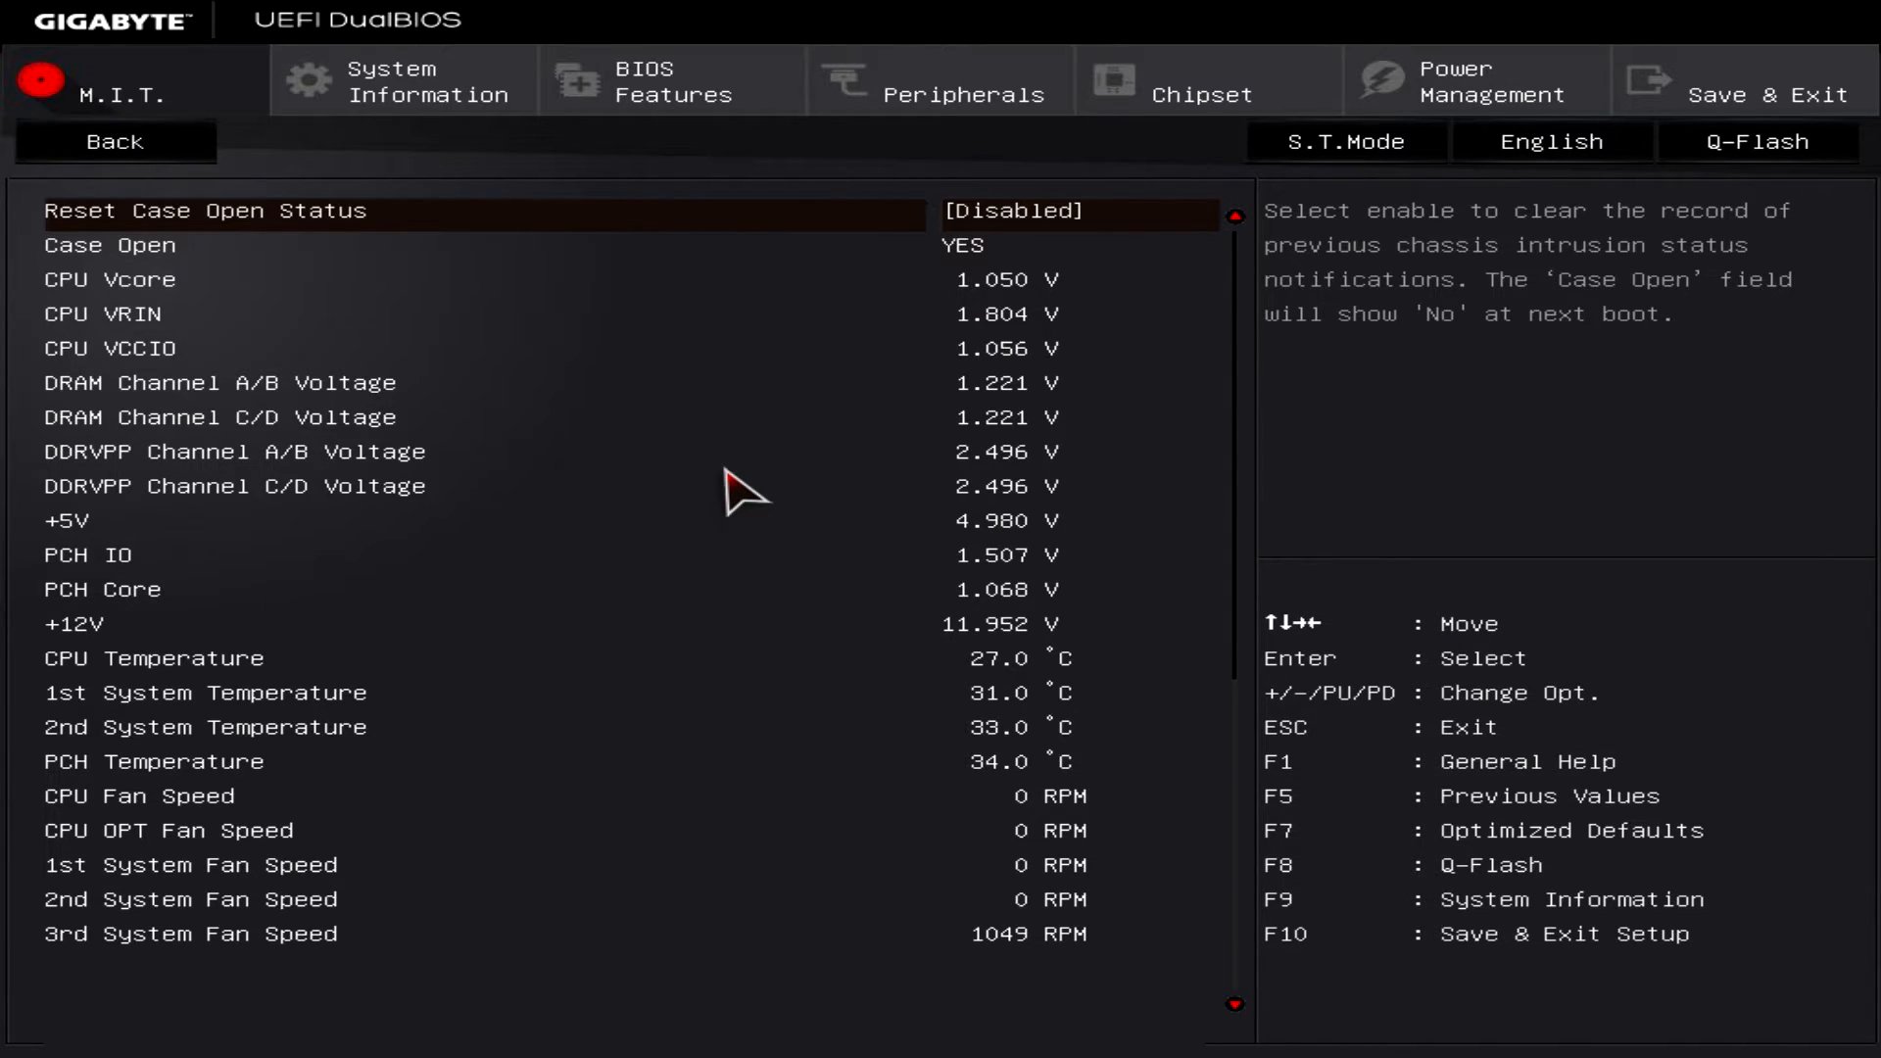
key("Escape")
key("Down")
key("Return")
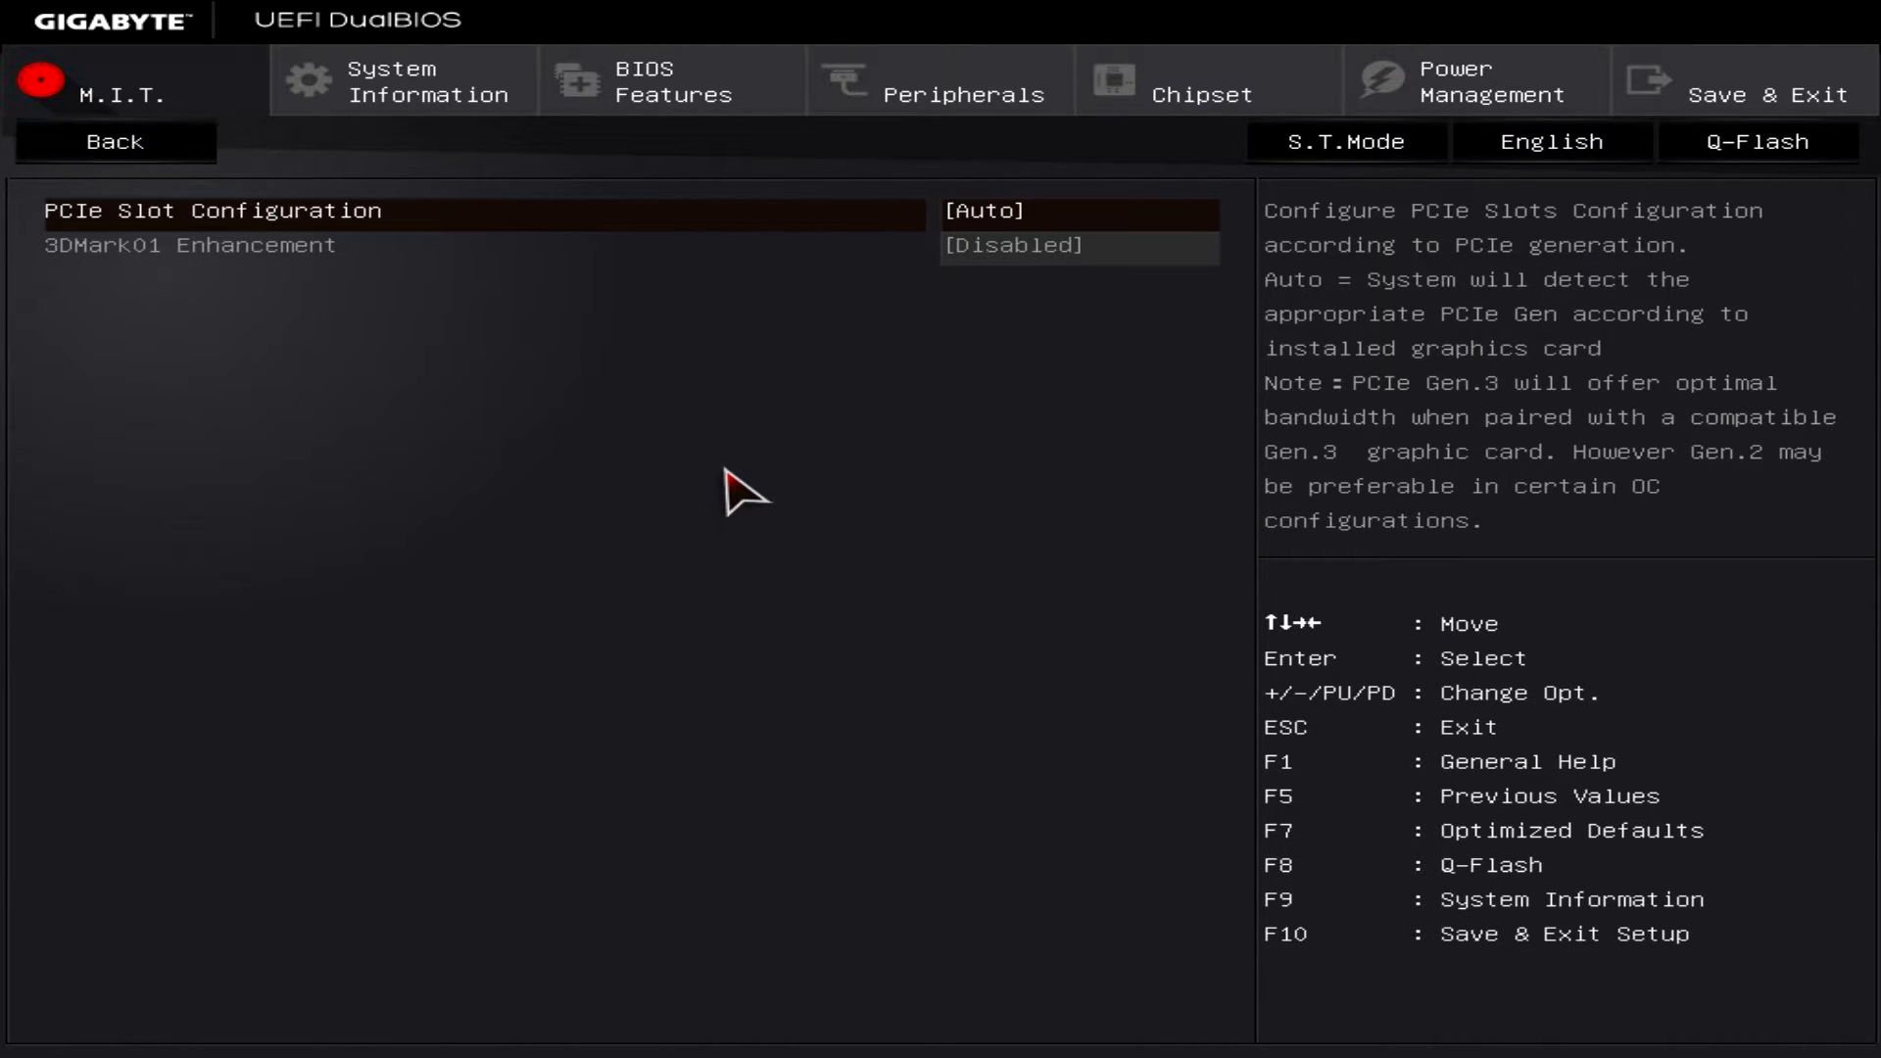
key("Escape")
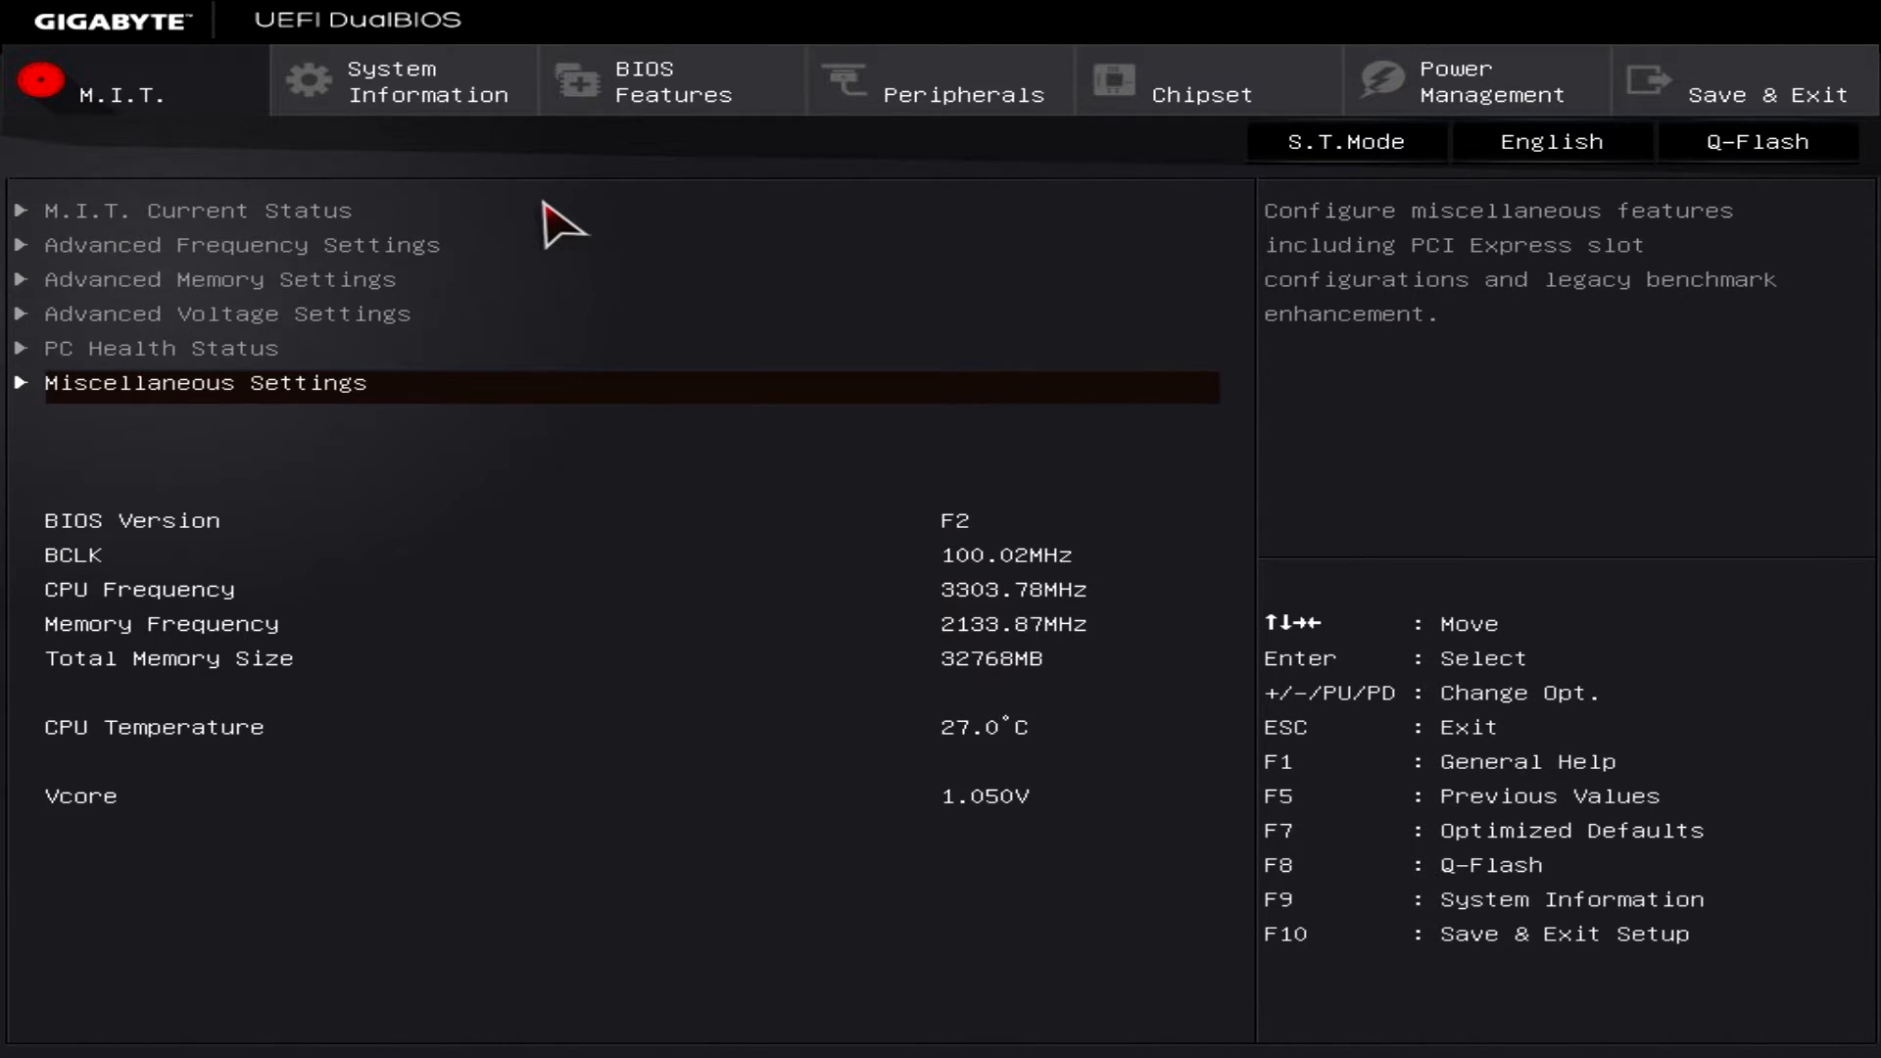
- Review the System Information page and the boot options under BIOS Features
left_click(493, 126)
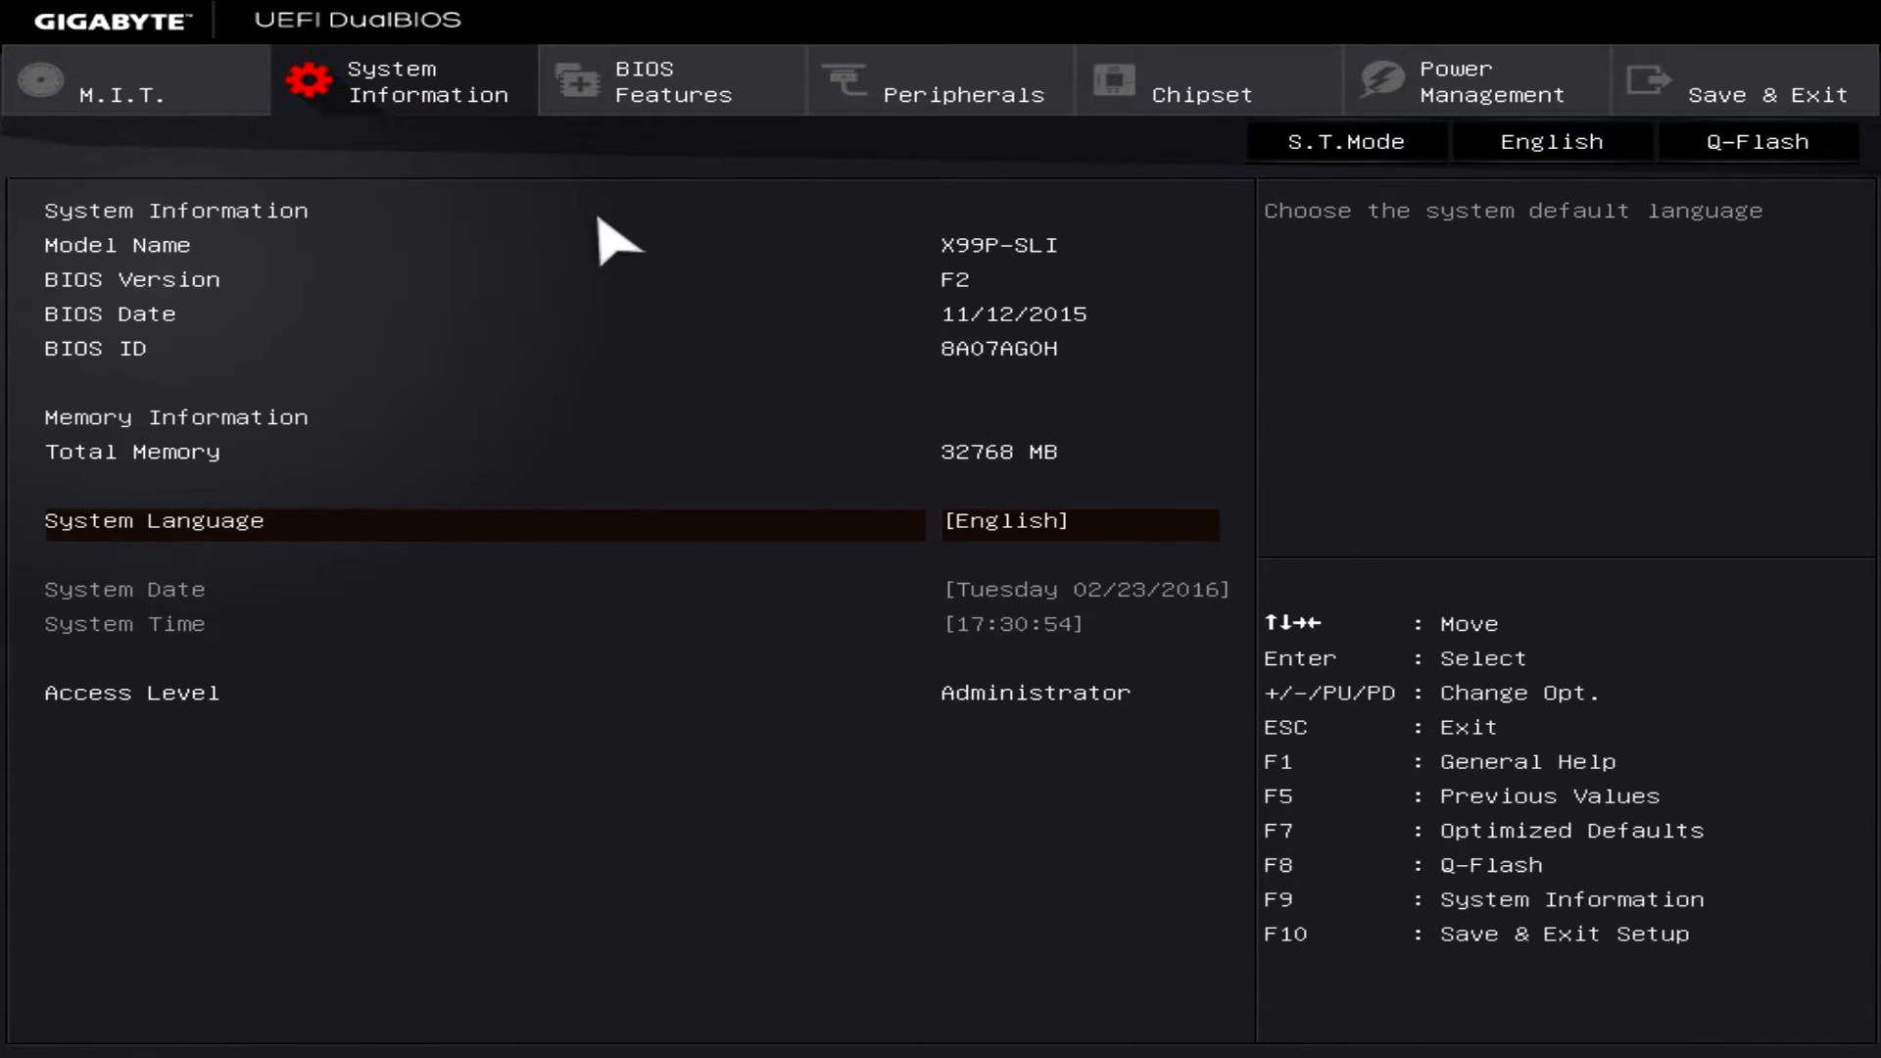
left_click(649, 110)
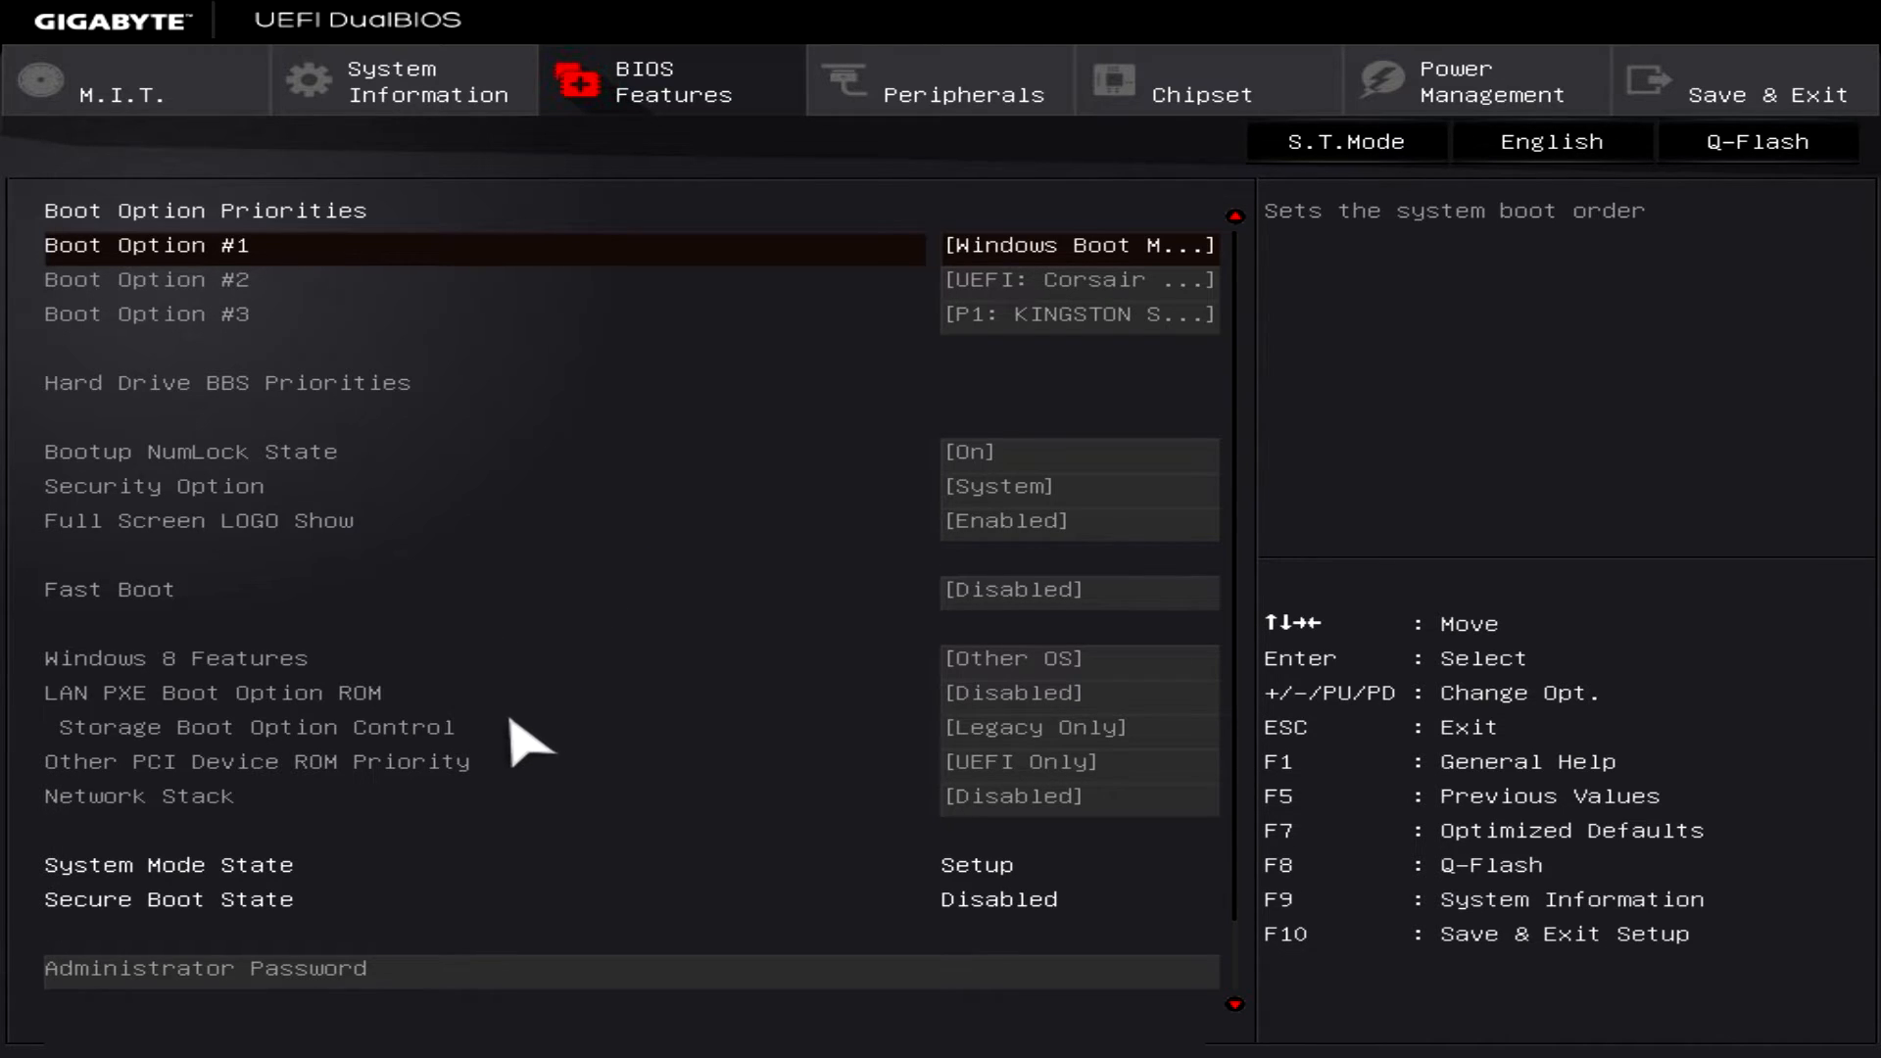
- Review the Audio LED setting and the available LED Hue colours on the Peripherals page
left_click(918, 110)
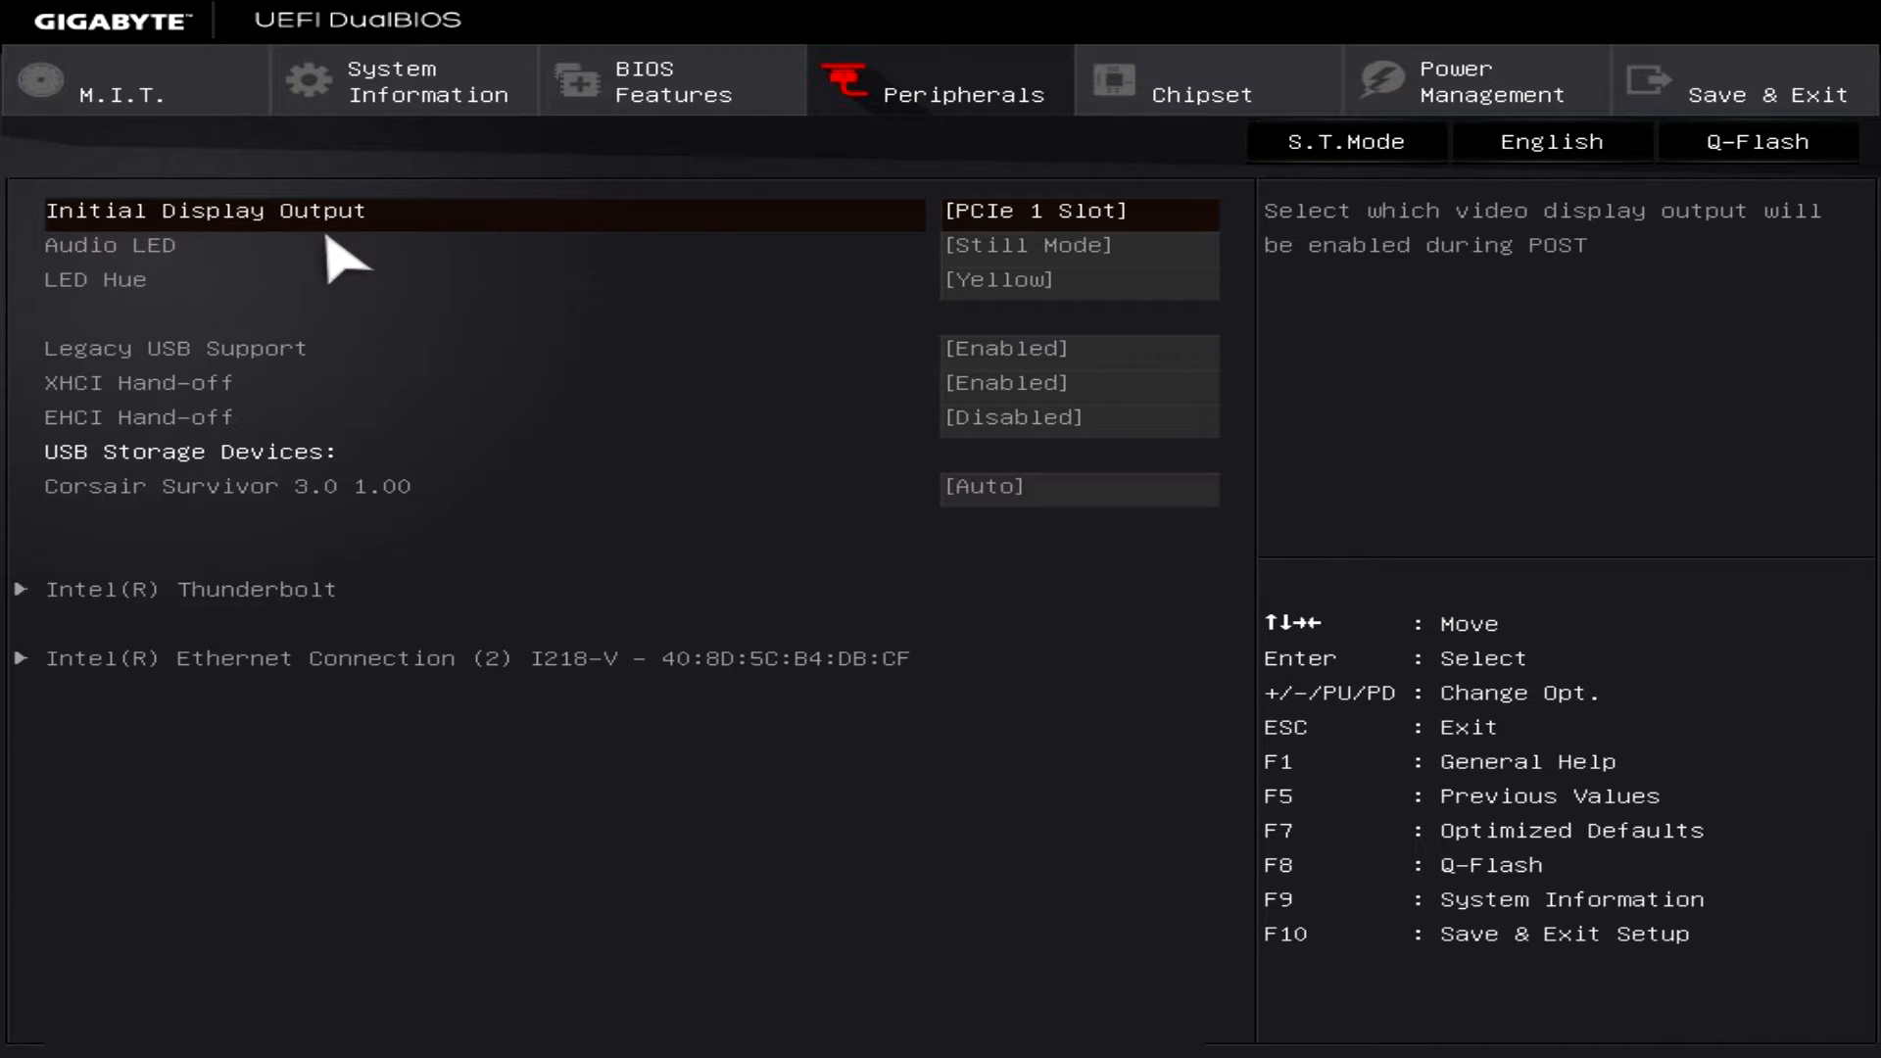
left_click(245, 243)
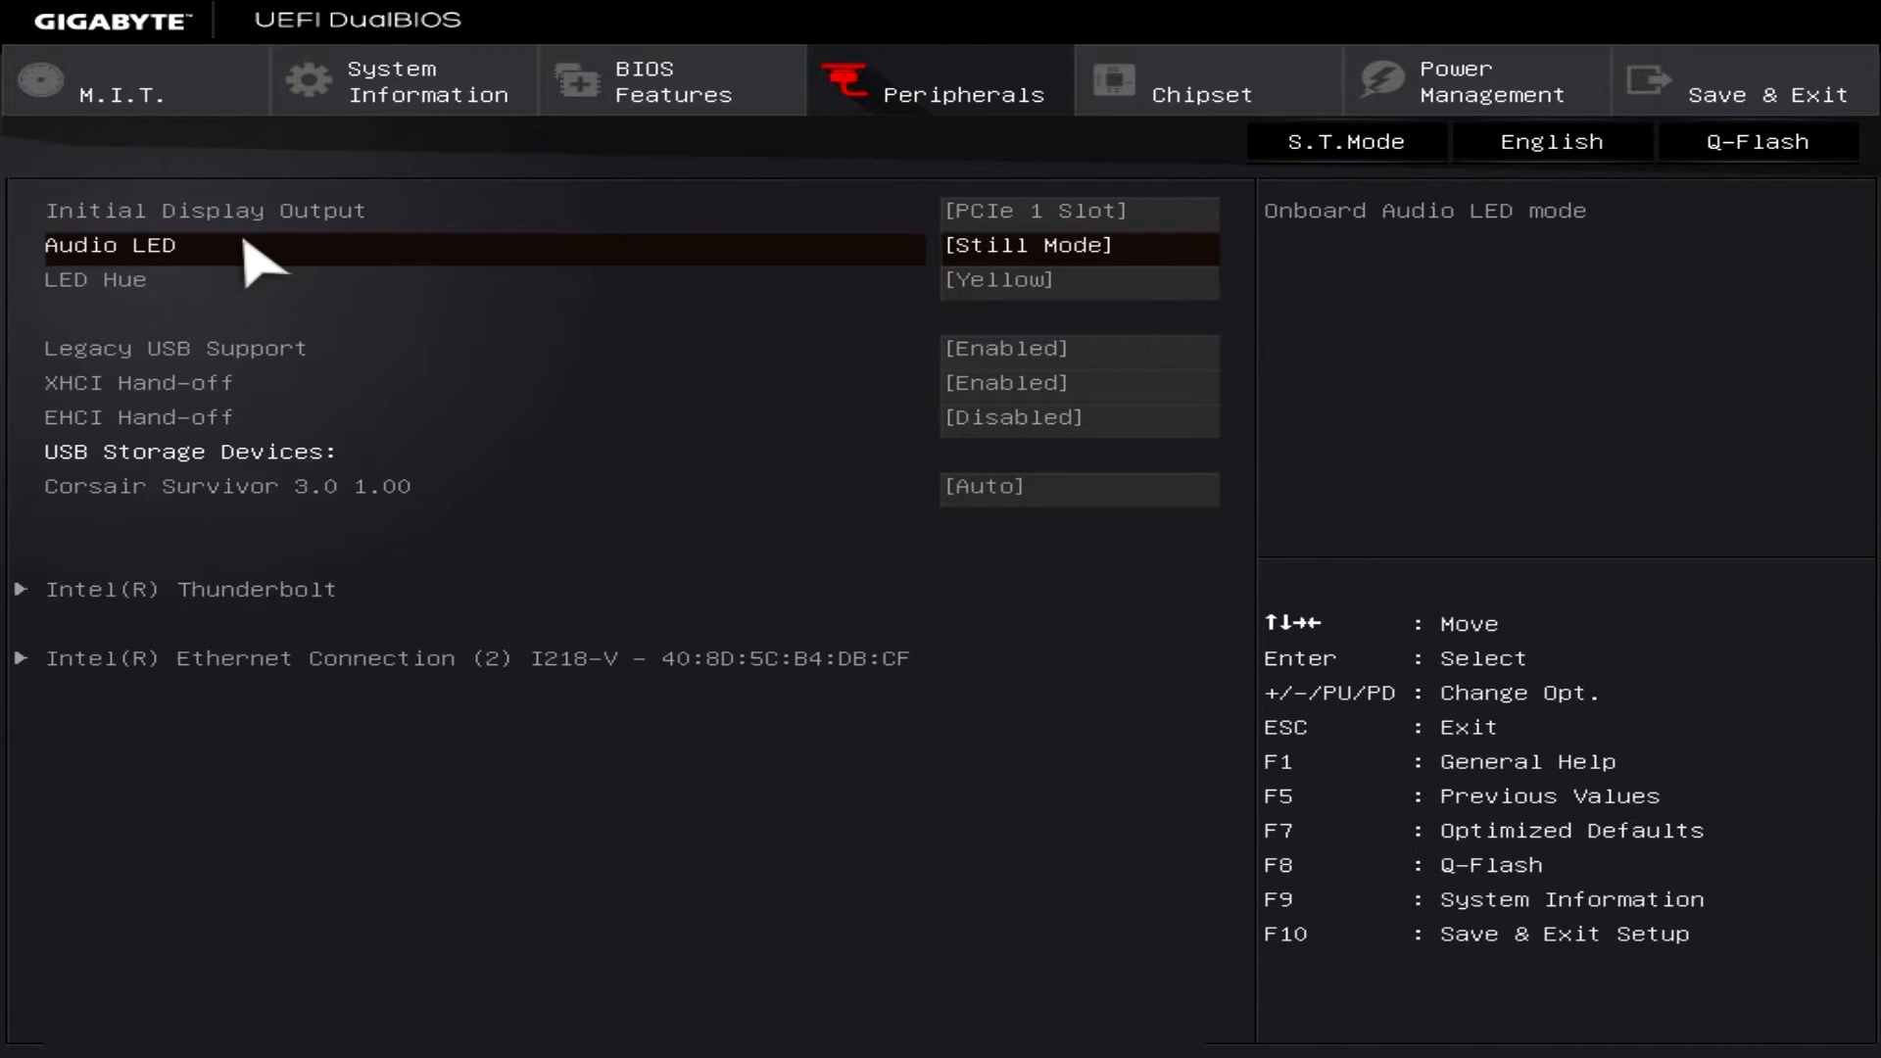
key("Down")
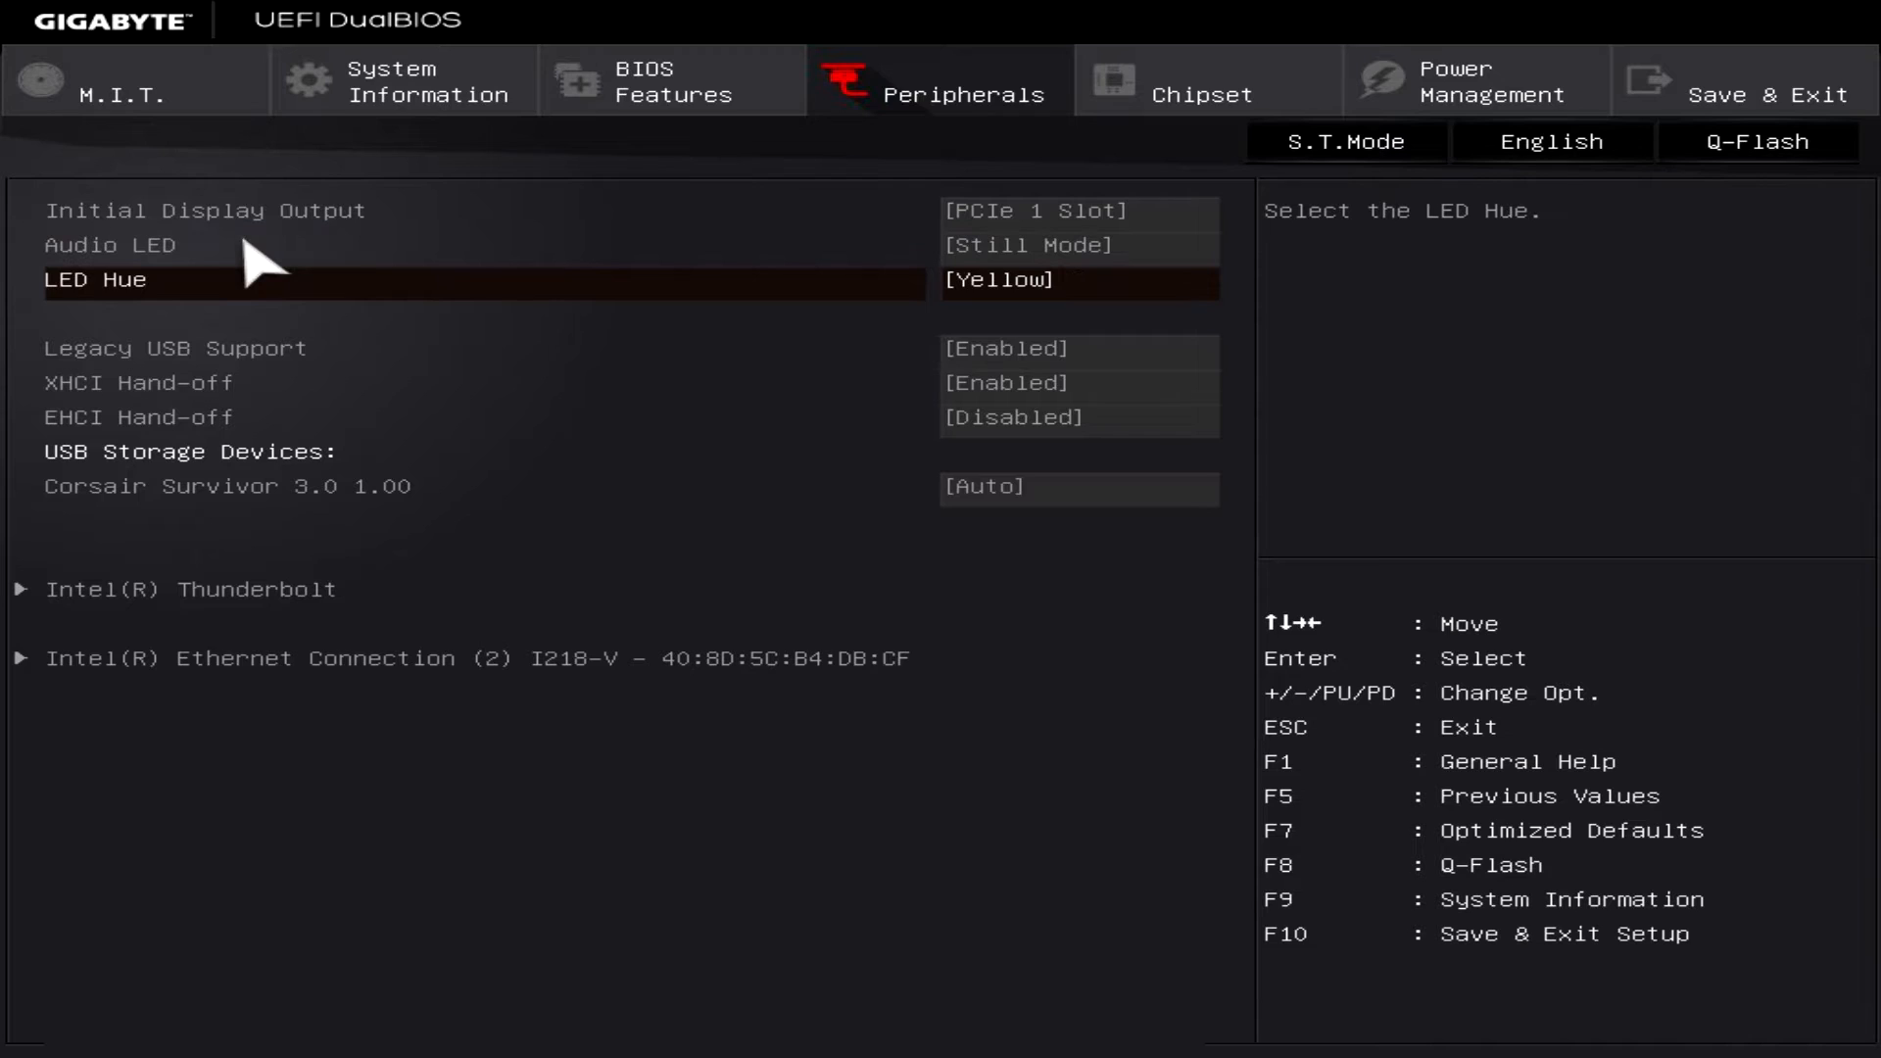
key("Return")
key("Up")
key("Up")
key("Up")
key("Up")
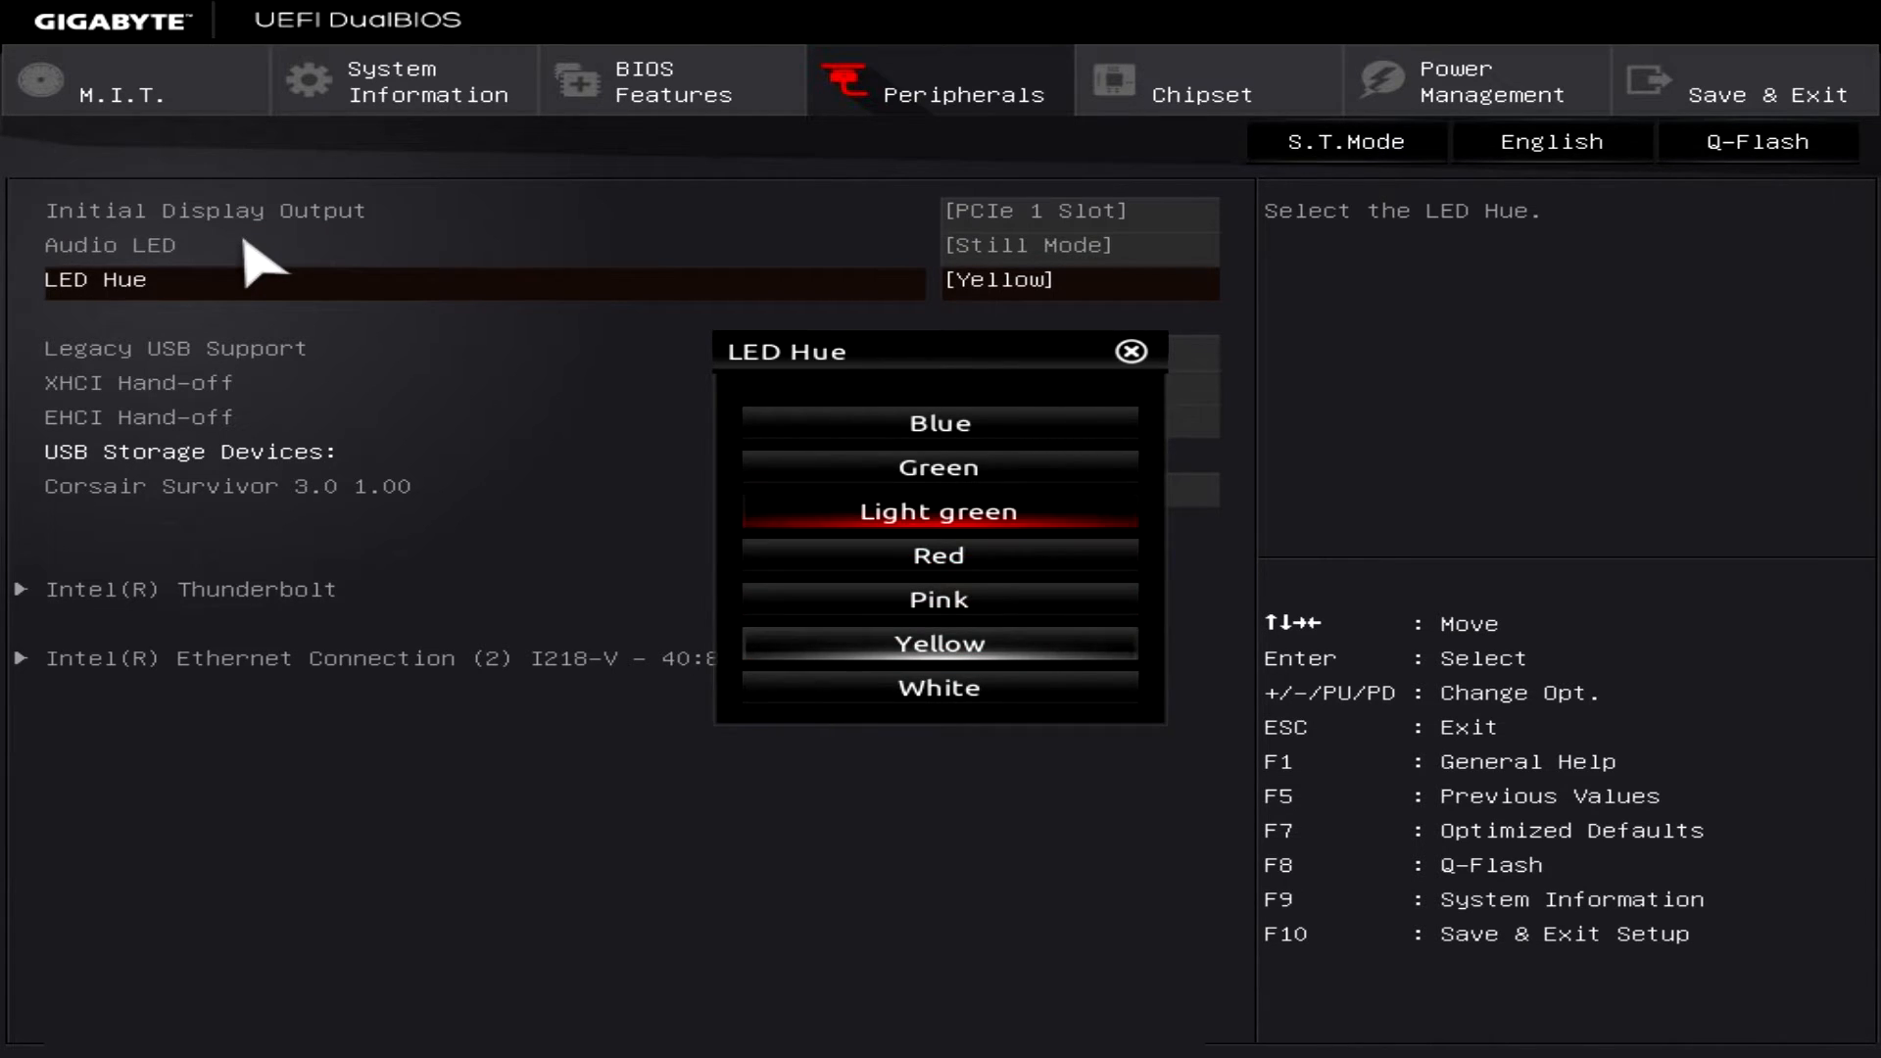
key("Down")
key("Down")
key("Down")
key("Up")
key("Up")
key("Escape")
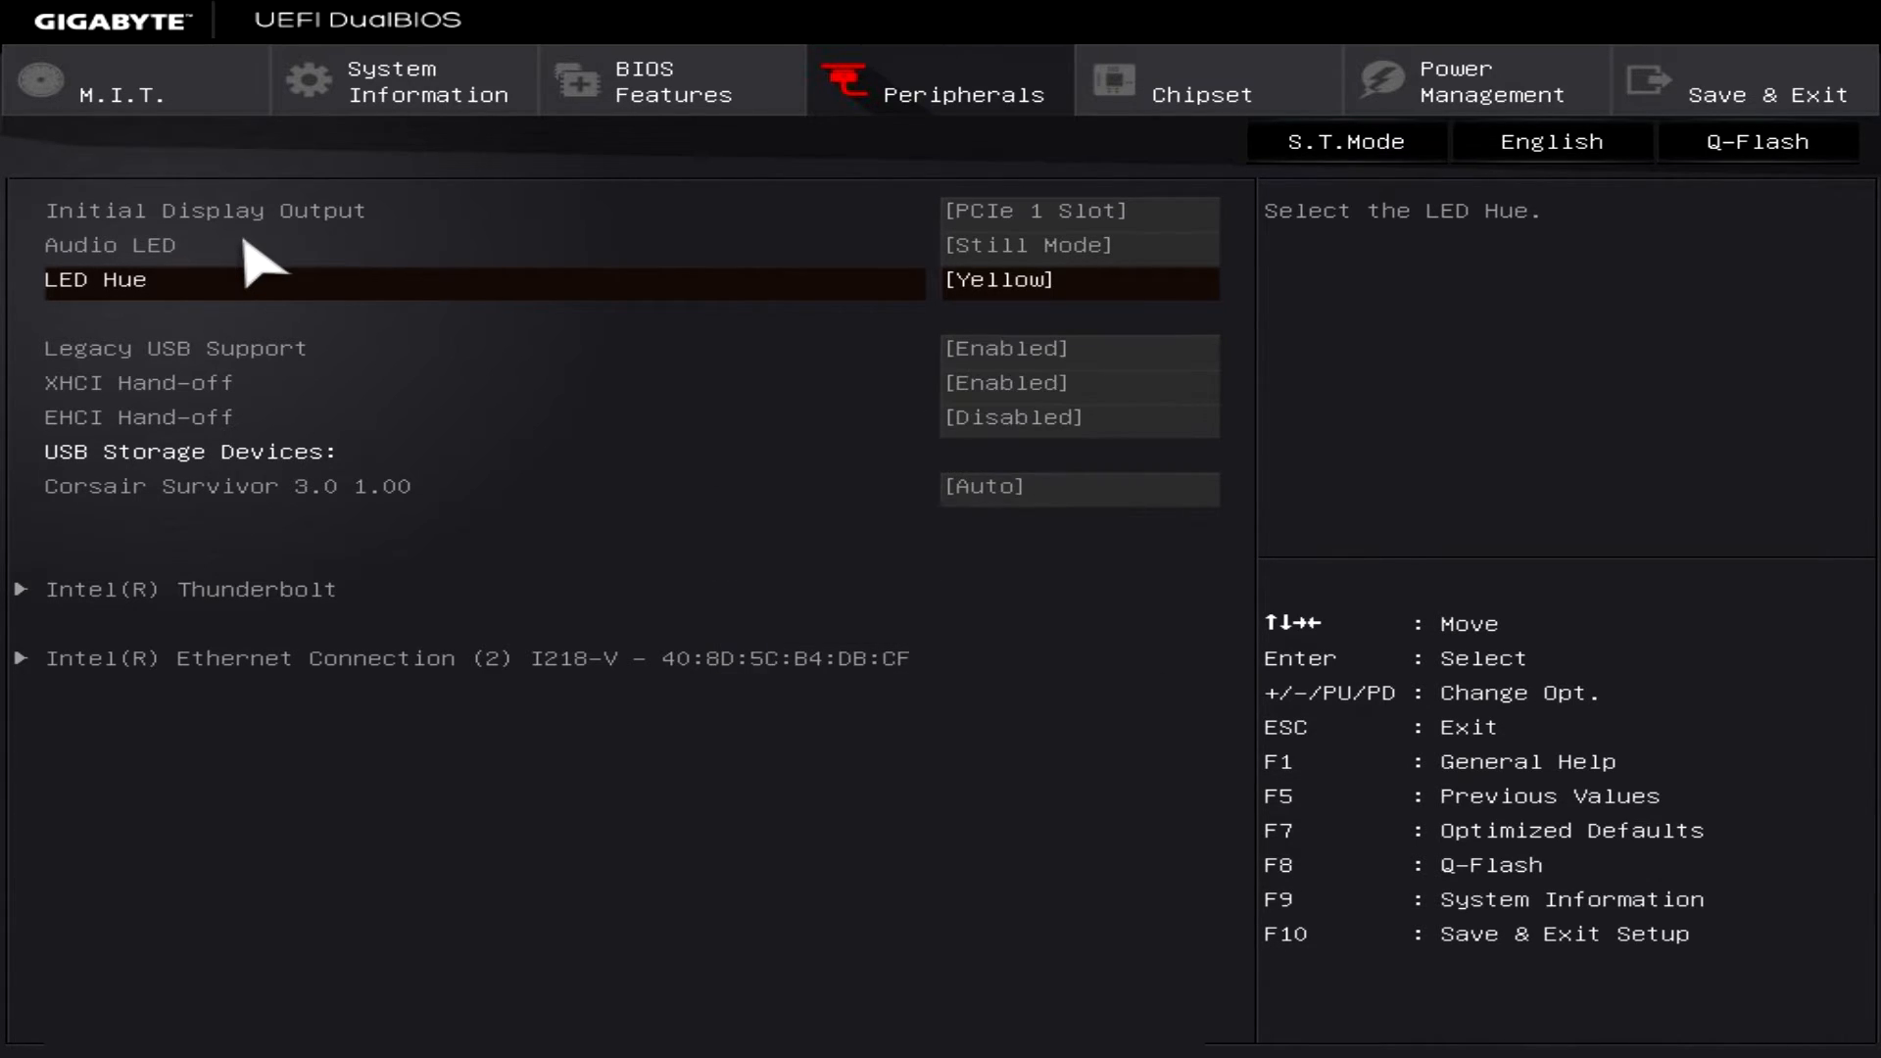
- Review the USB settings in Peripherals and the port configuration of the Intel Ethernet Connection
key("Down")
key("Down")
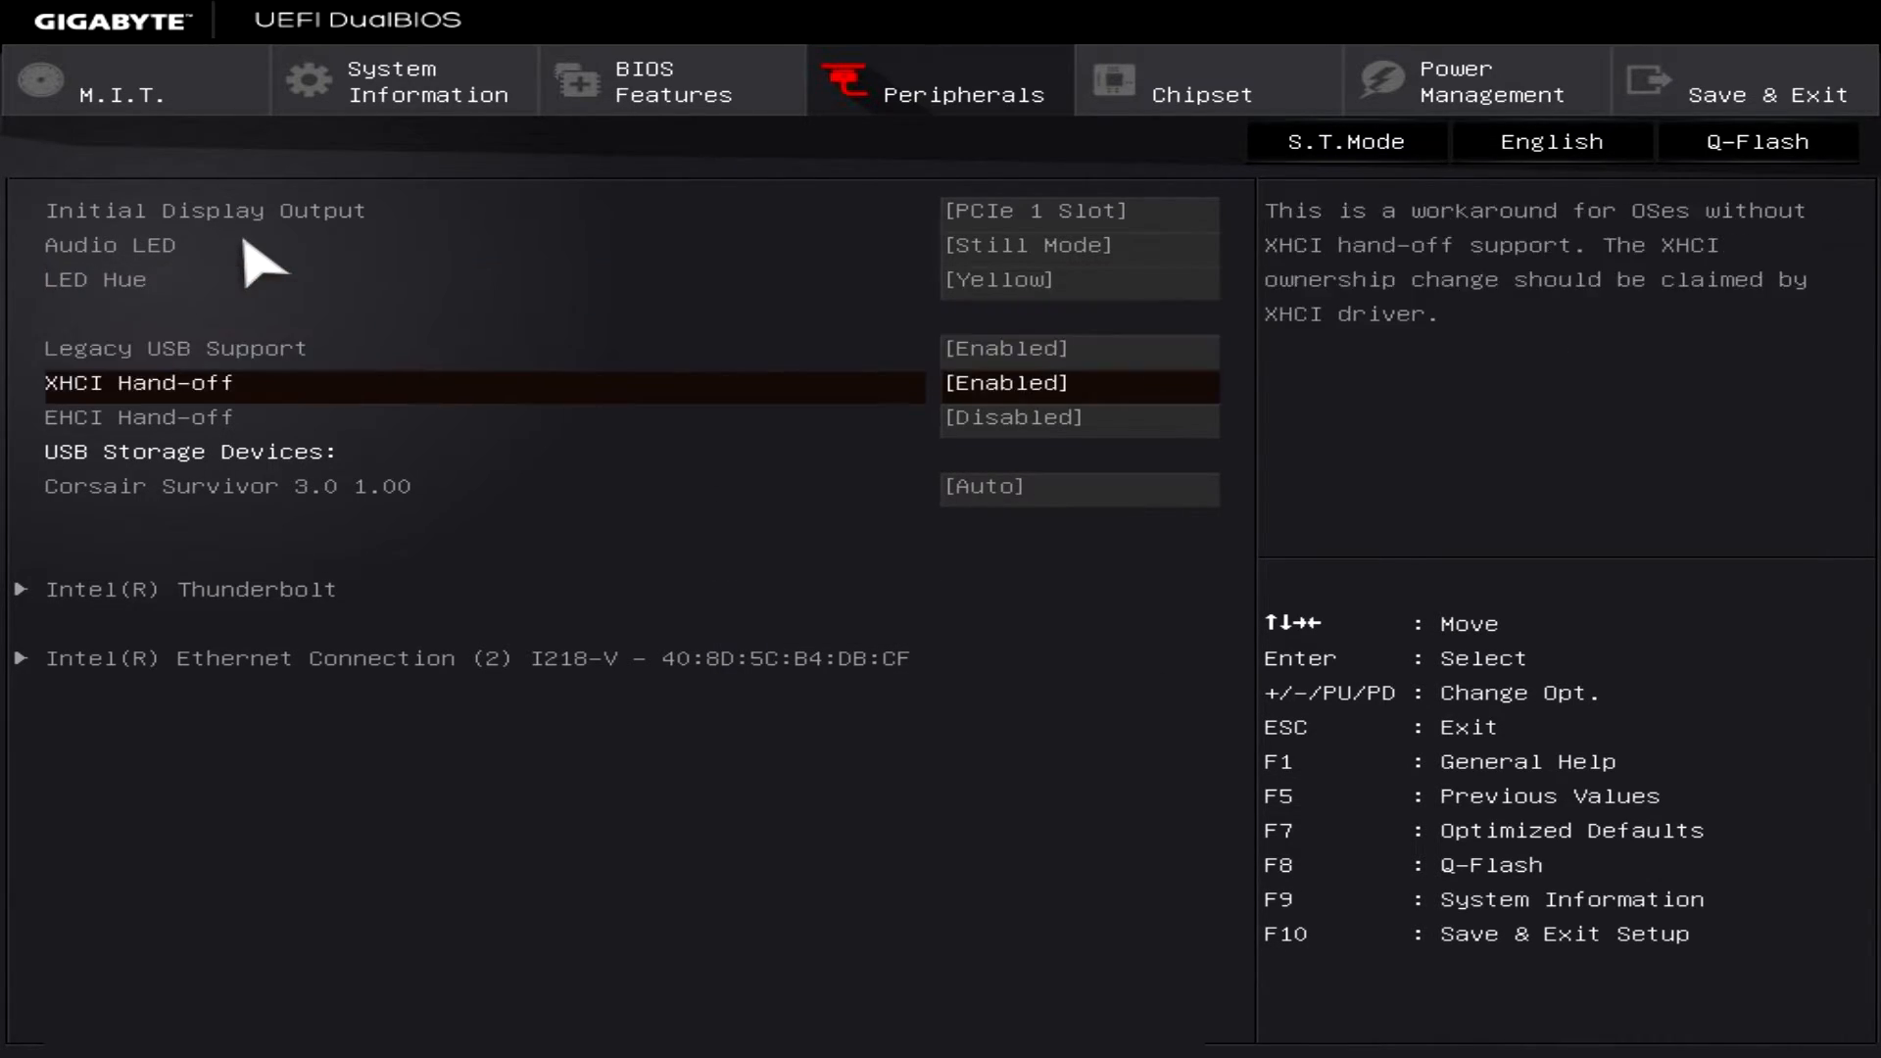
key("Down")
key("Down")
key("Down")
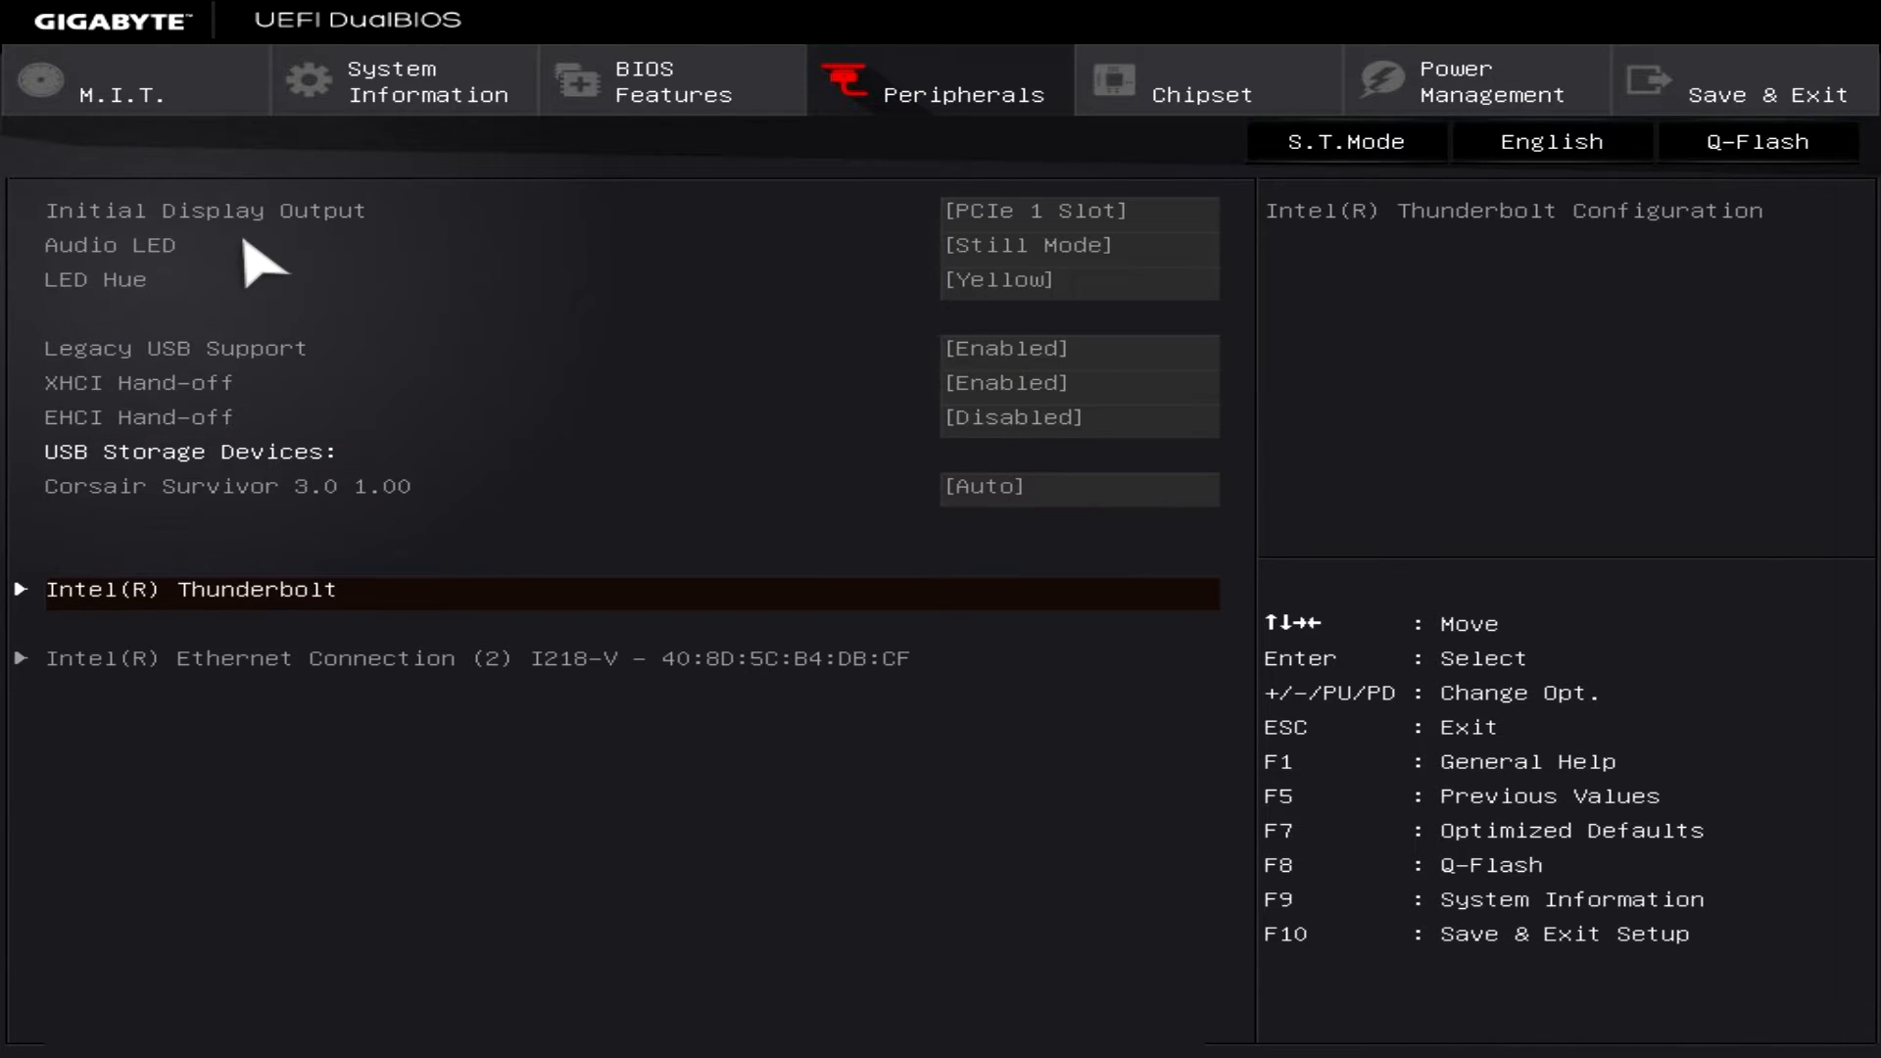
key("Down")
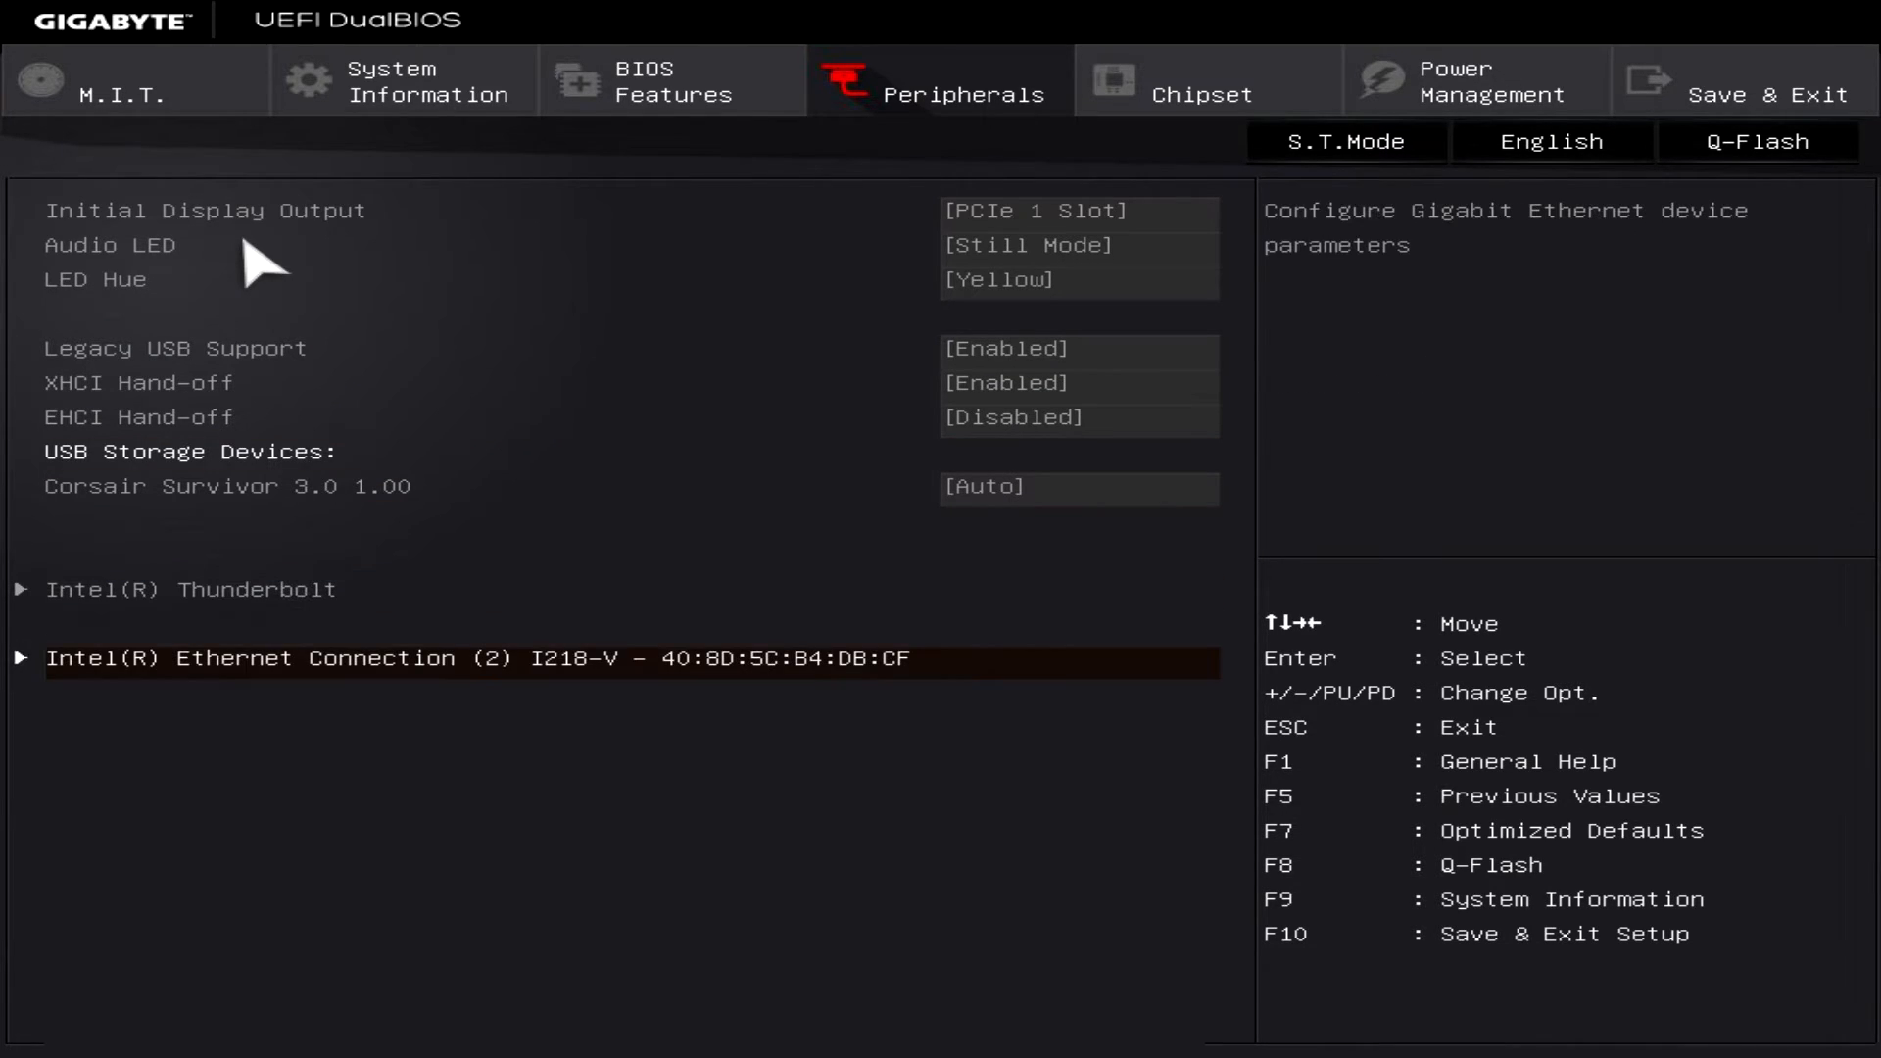
key("Return")
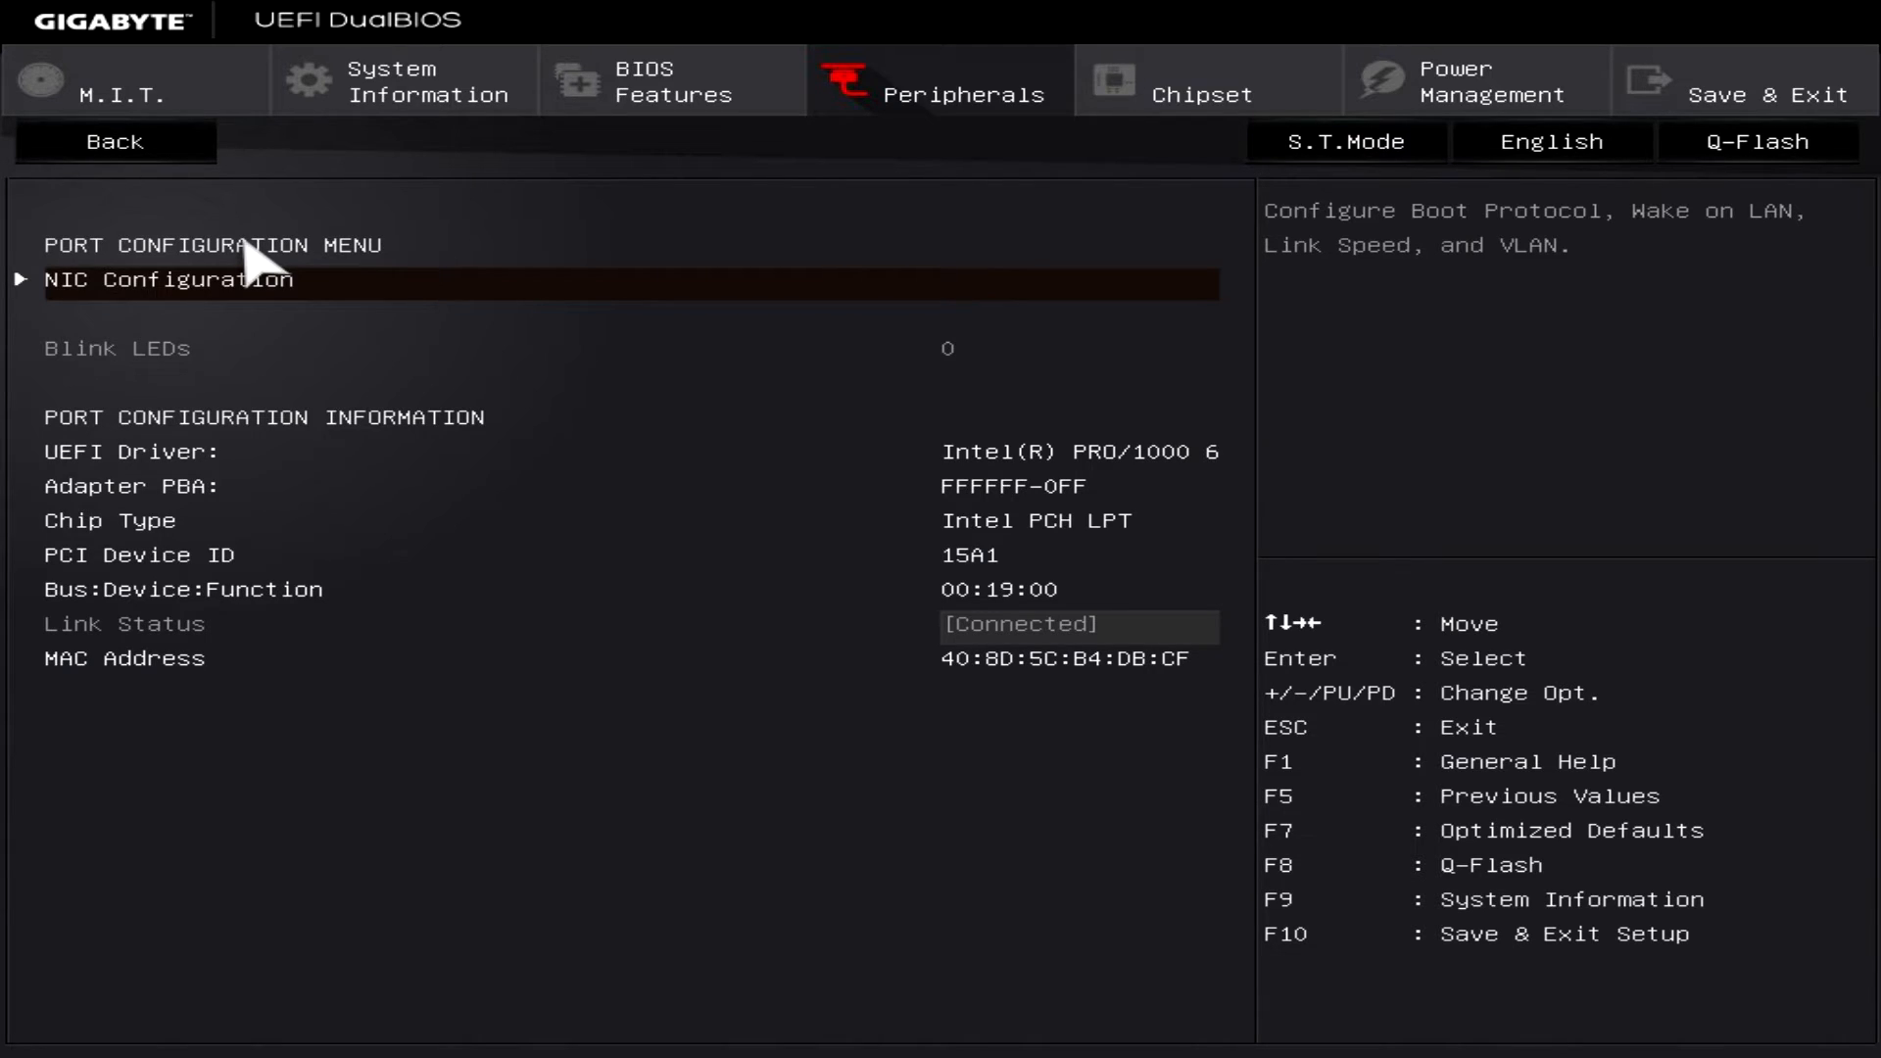
key("Escape")
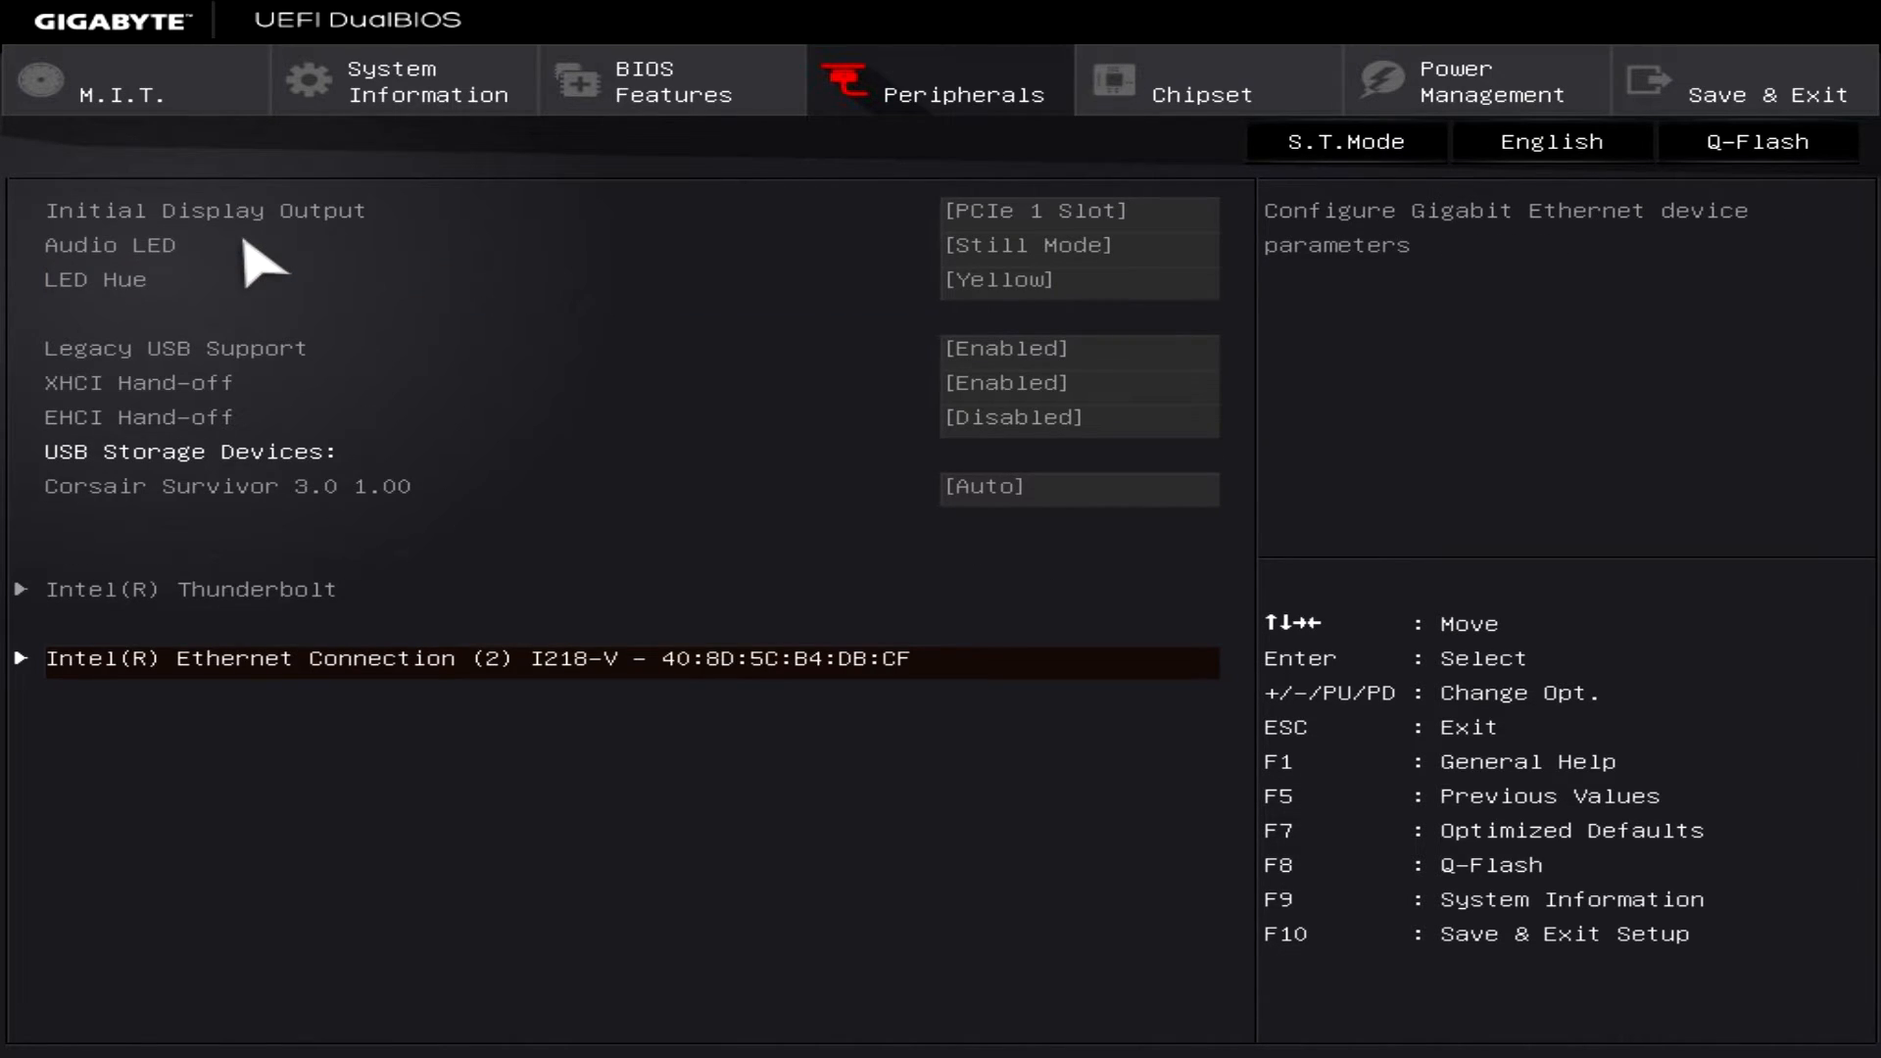
- Review the Intel Thunderbolt configuration and revisit the Ethernet Connection entry in Peripherals
key("Up")
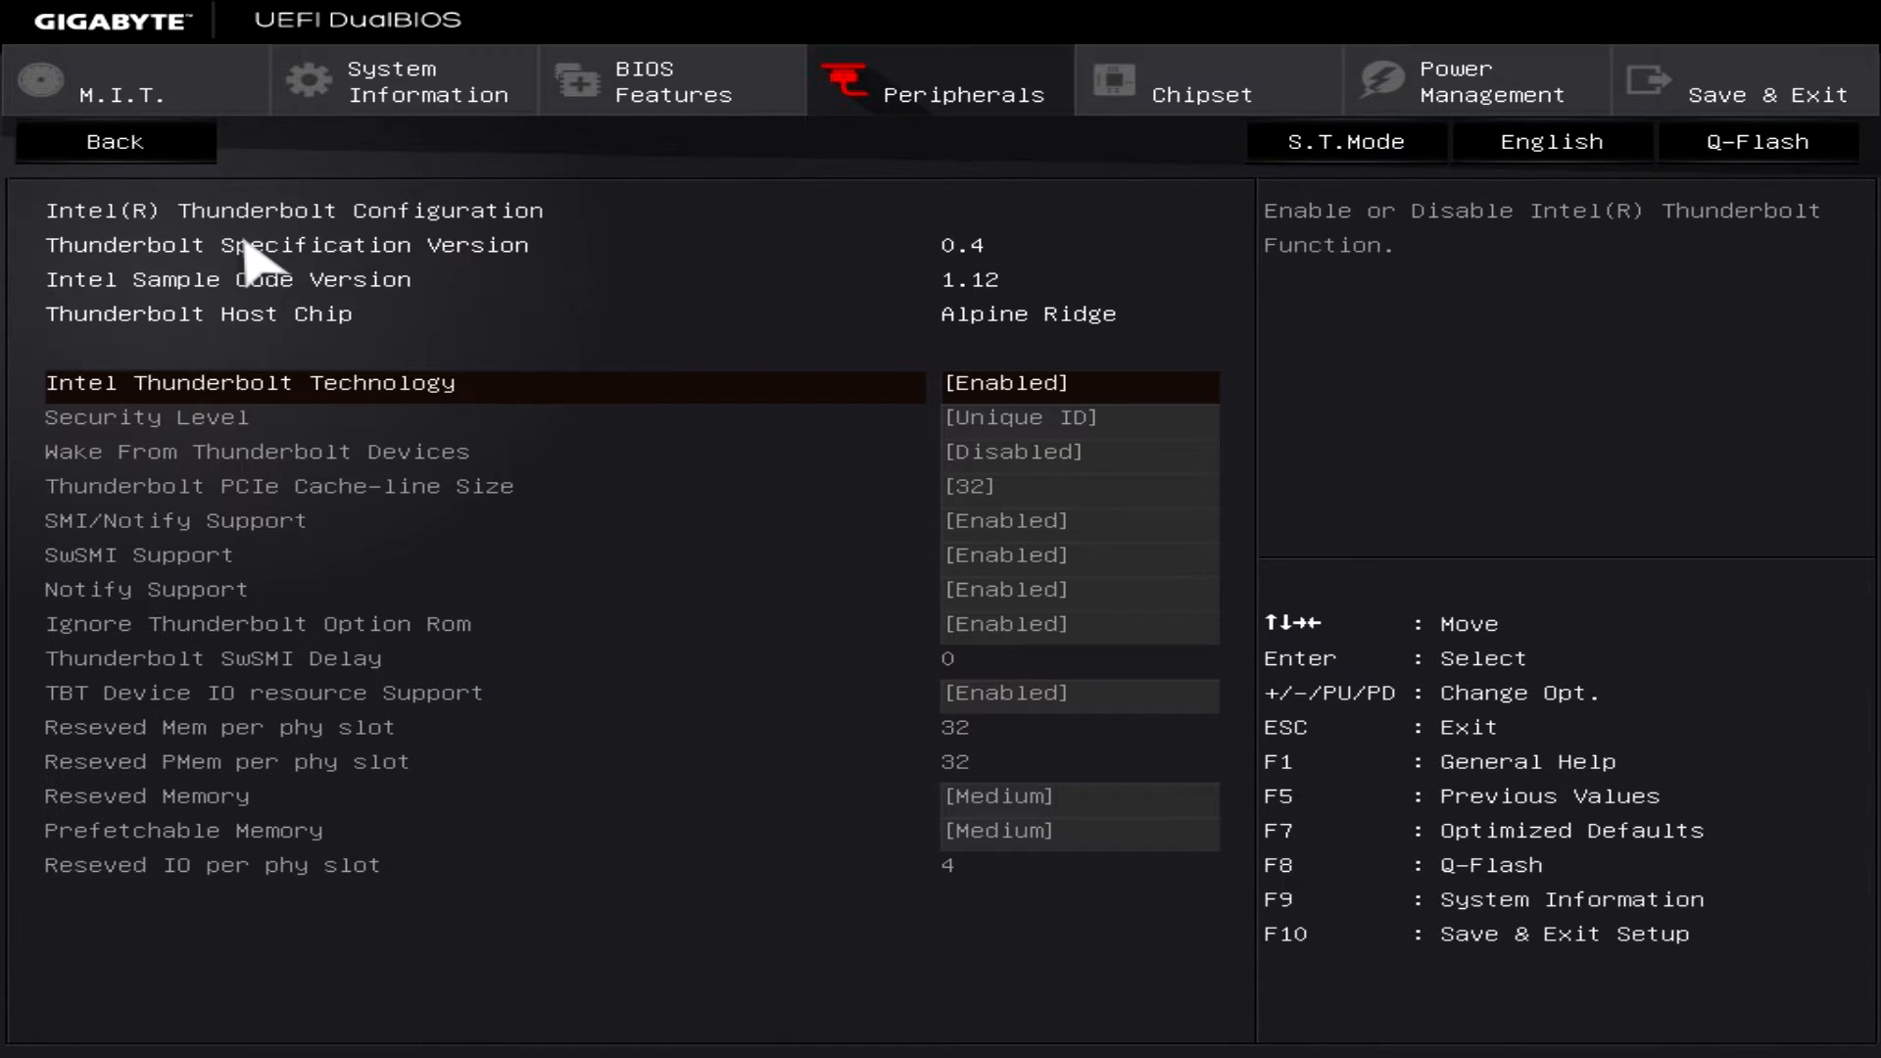
key("Escape")
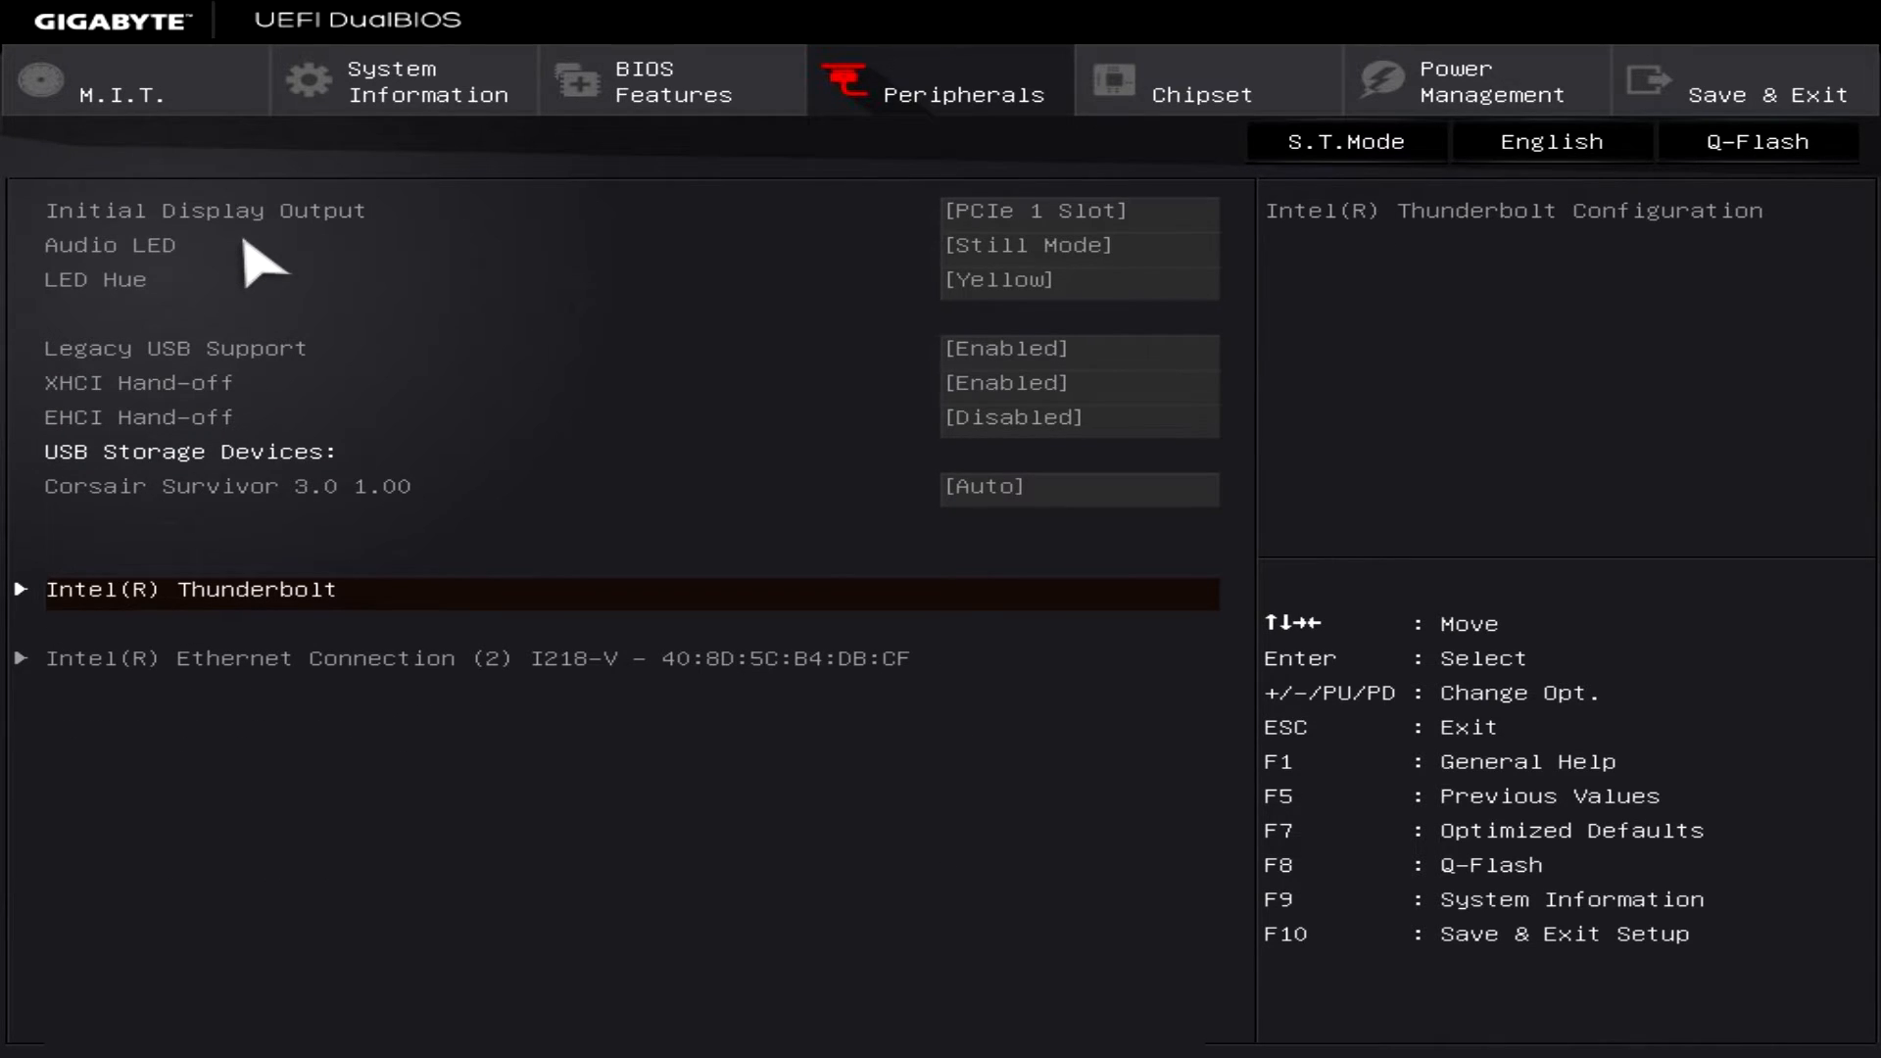
key("Down")
key("Return")
key("Escape")
- Examine the SATA controller, port and Hot Plug options in the PCH SATA Configuration of the Chipset page
key("Right")
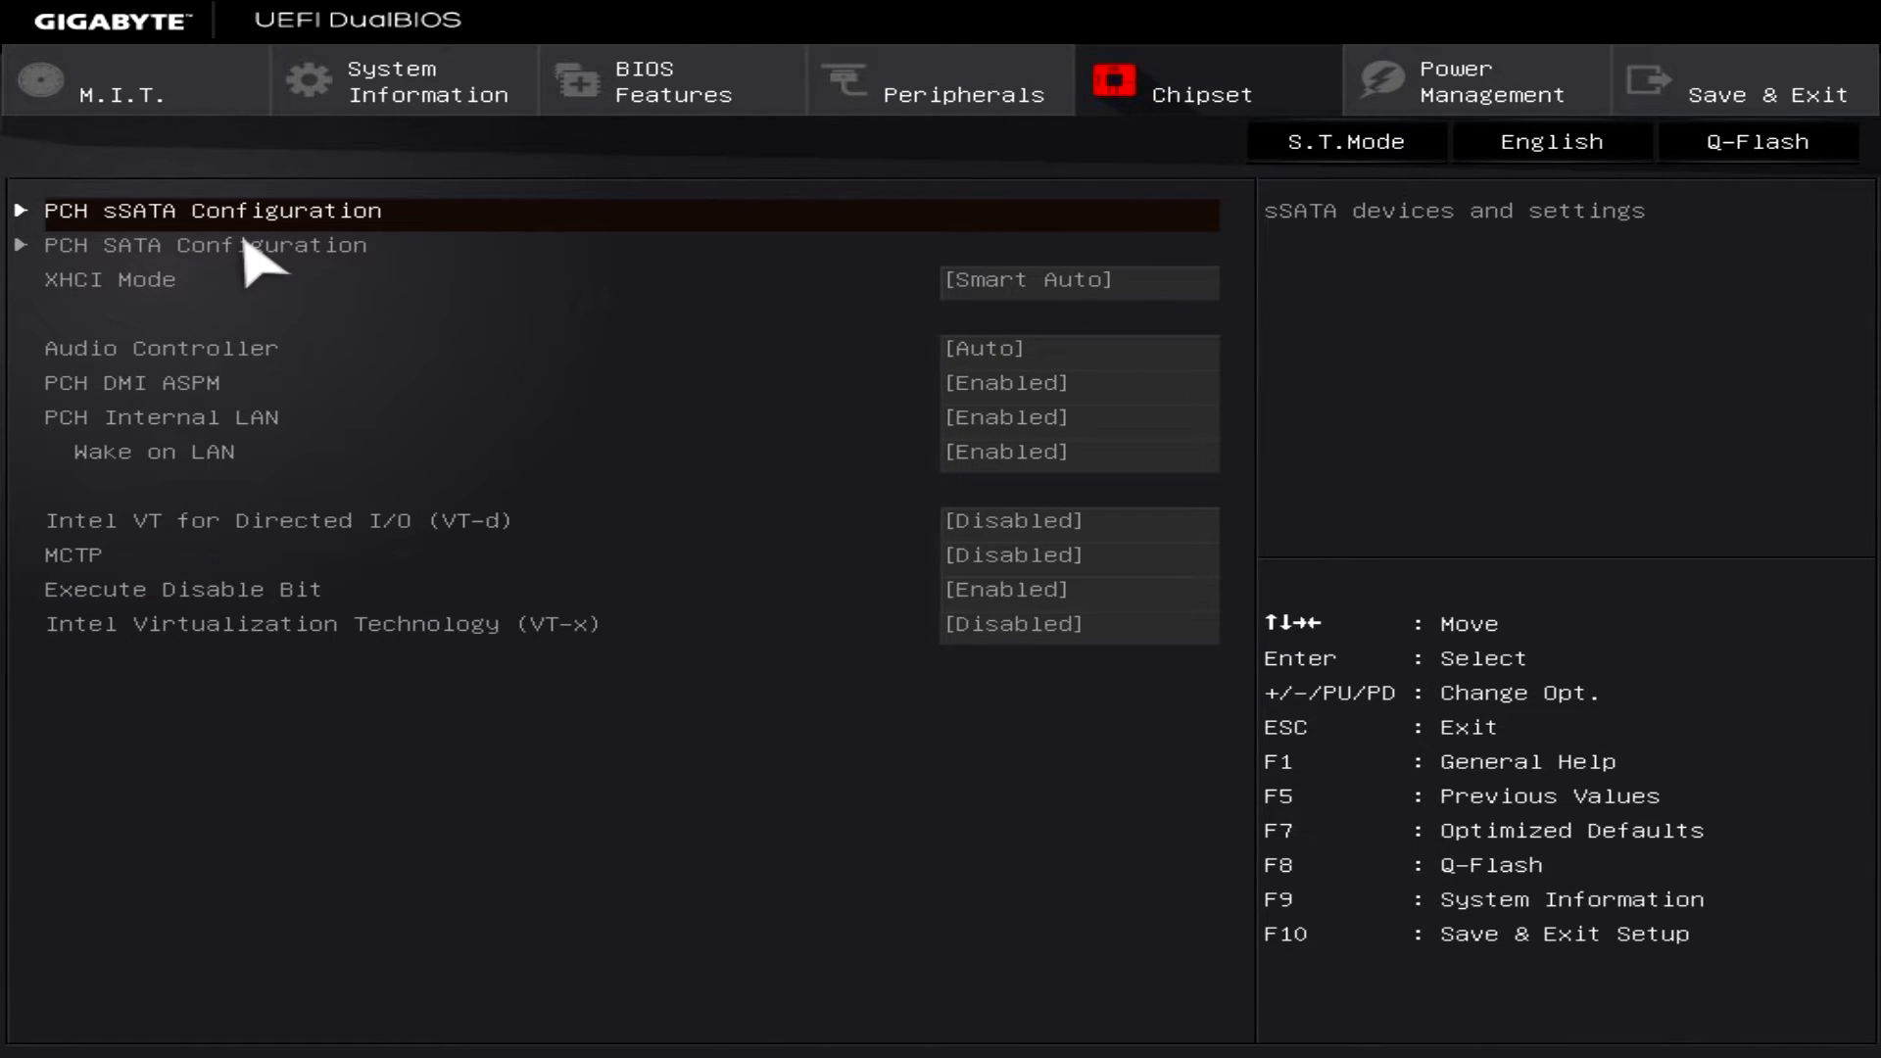
key("Down")
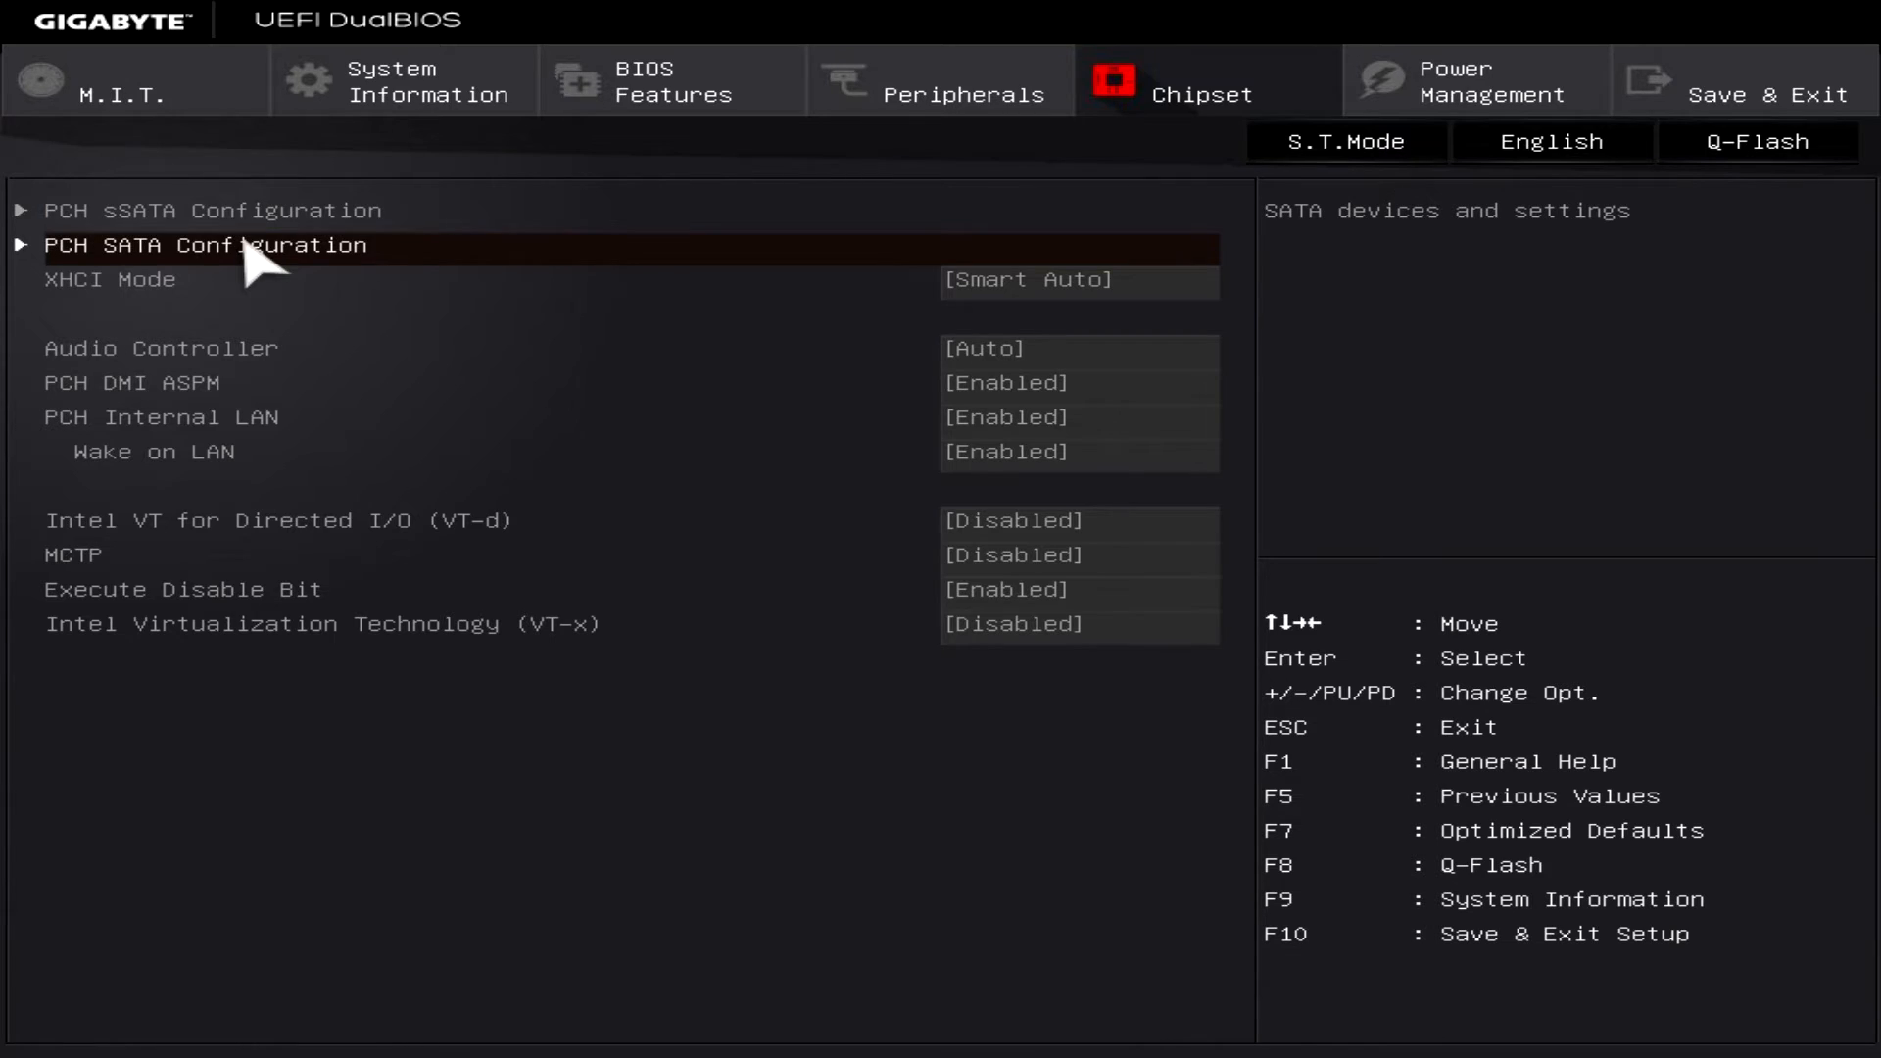
key("Return")
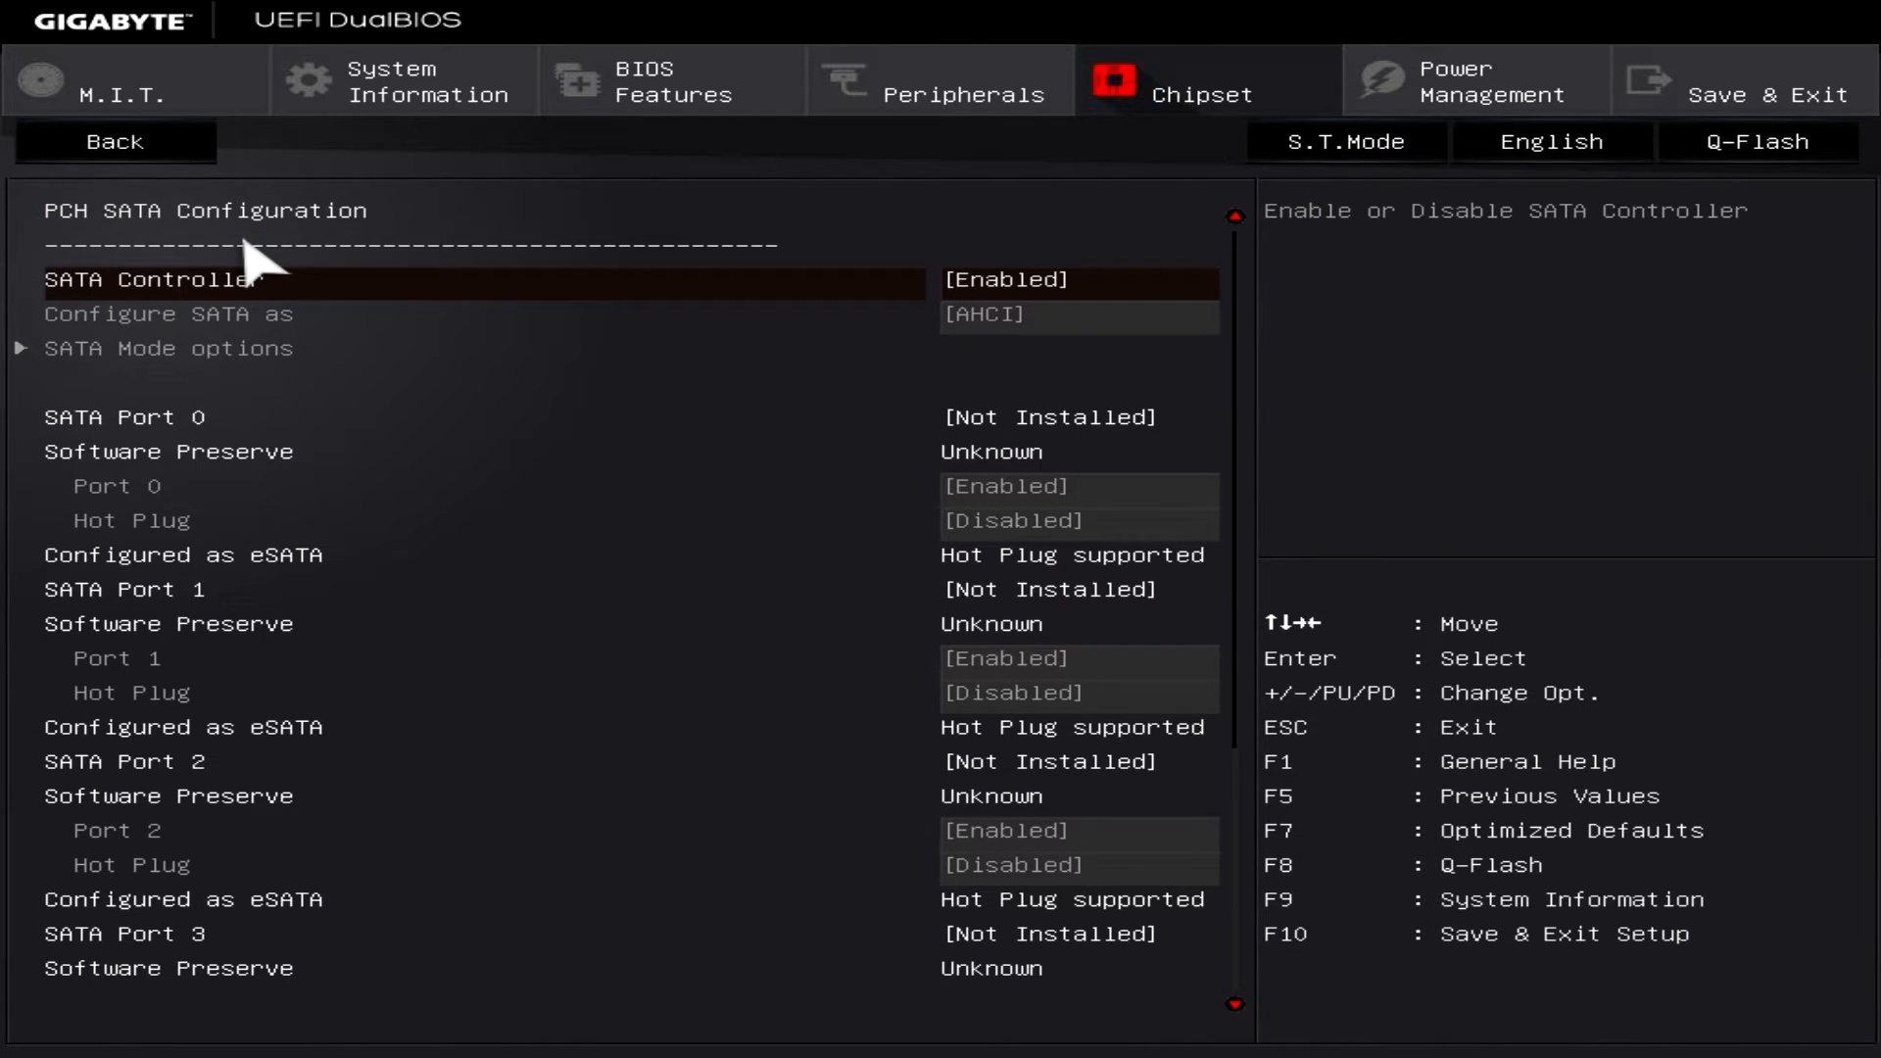
key("Down")
key("Down")
key("Down")
key("Down")
key("Down")
key("Down")
key("Down")
key("Down")
key("Down")
key("Down")
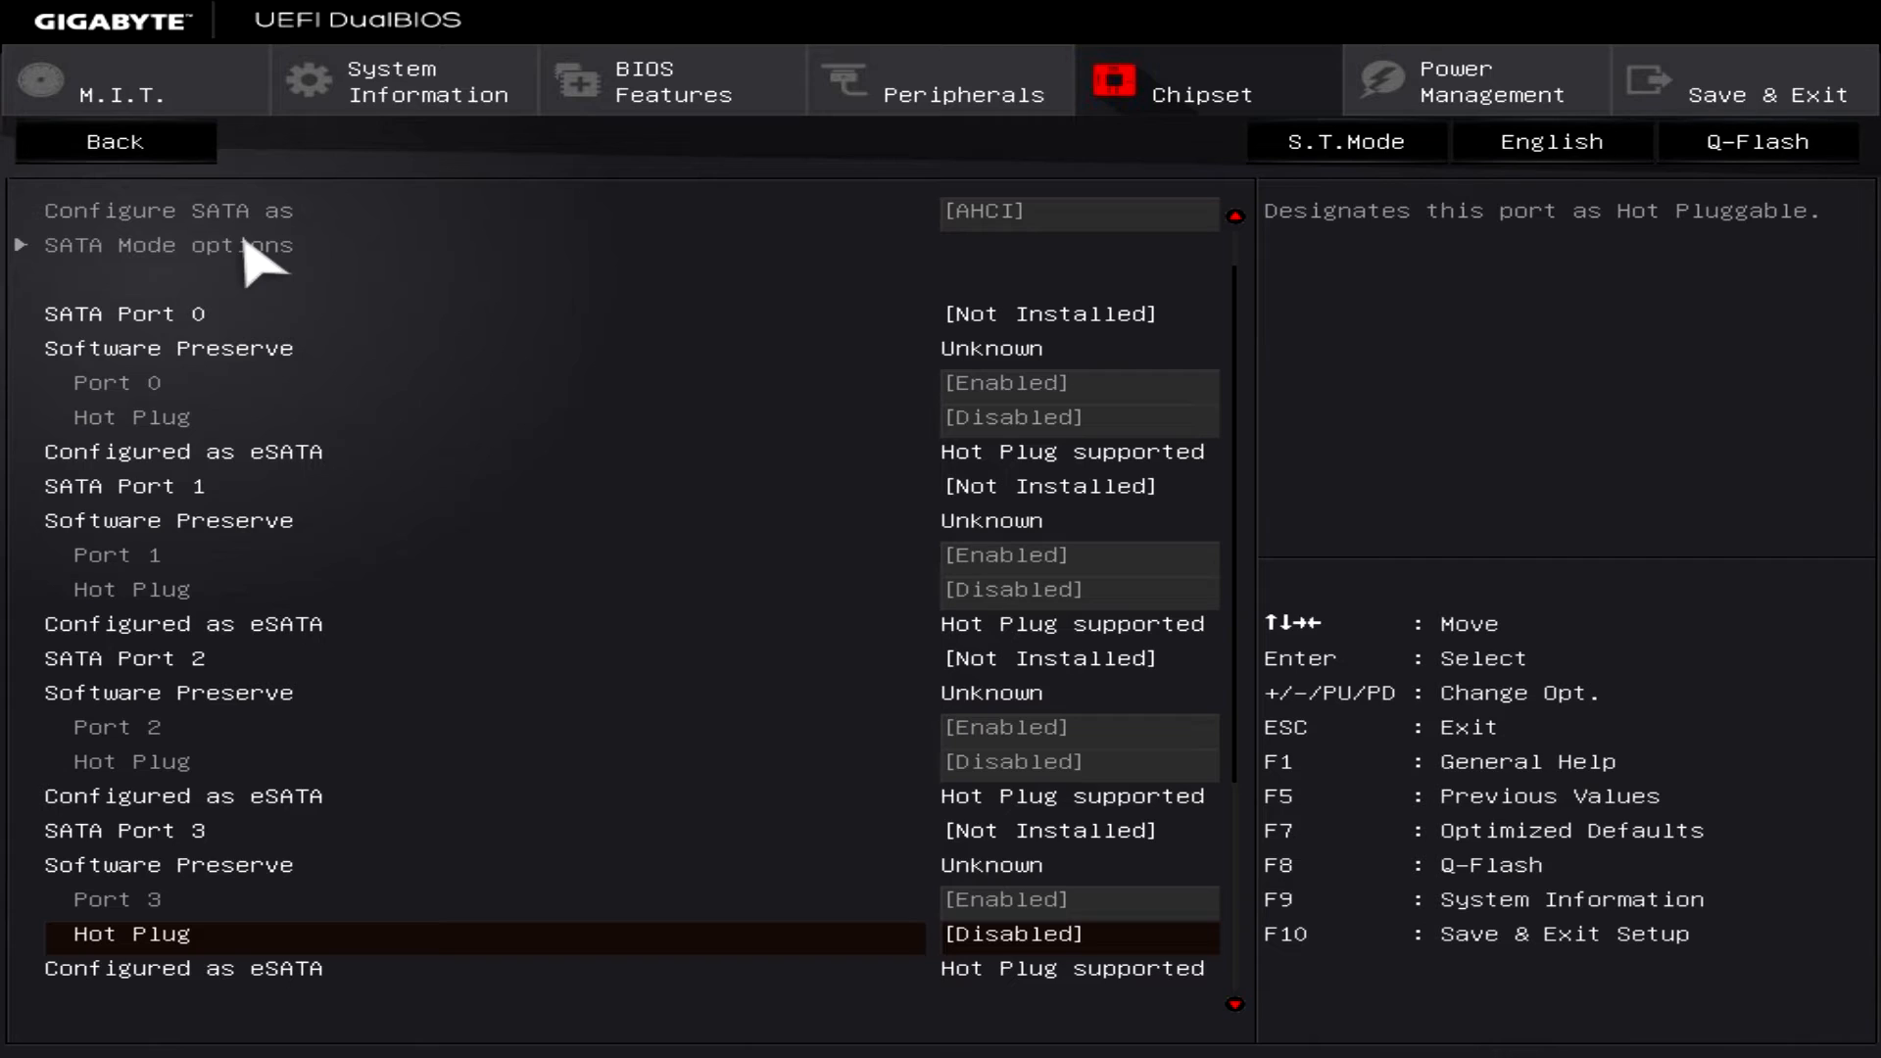
key("Escape")
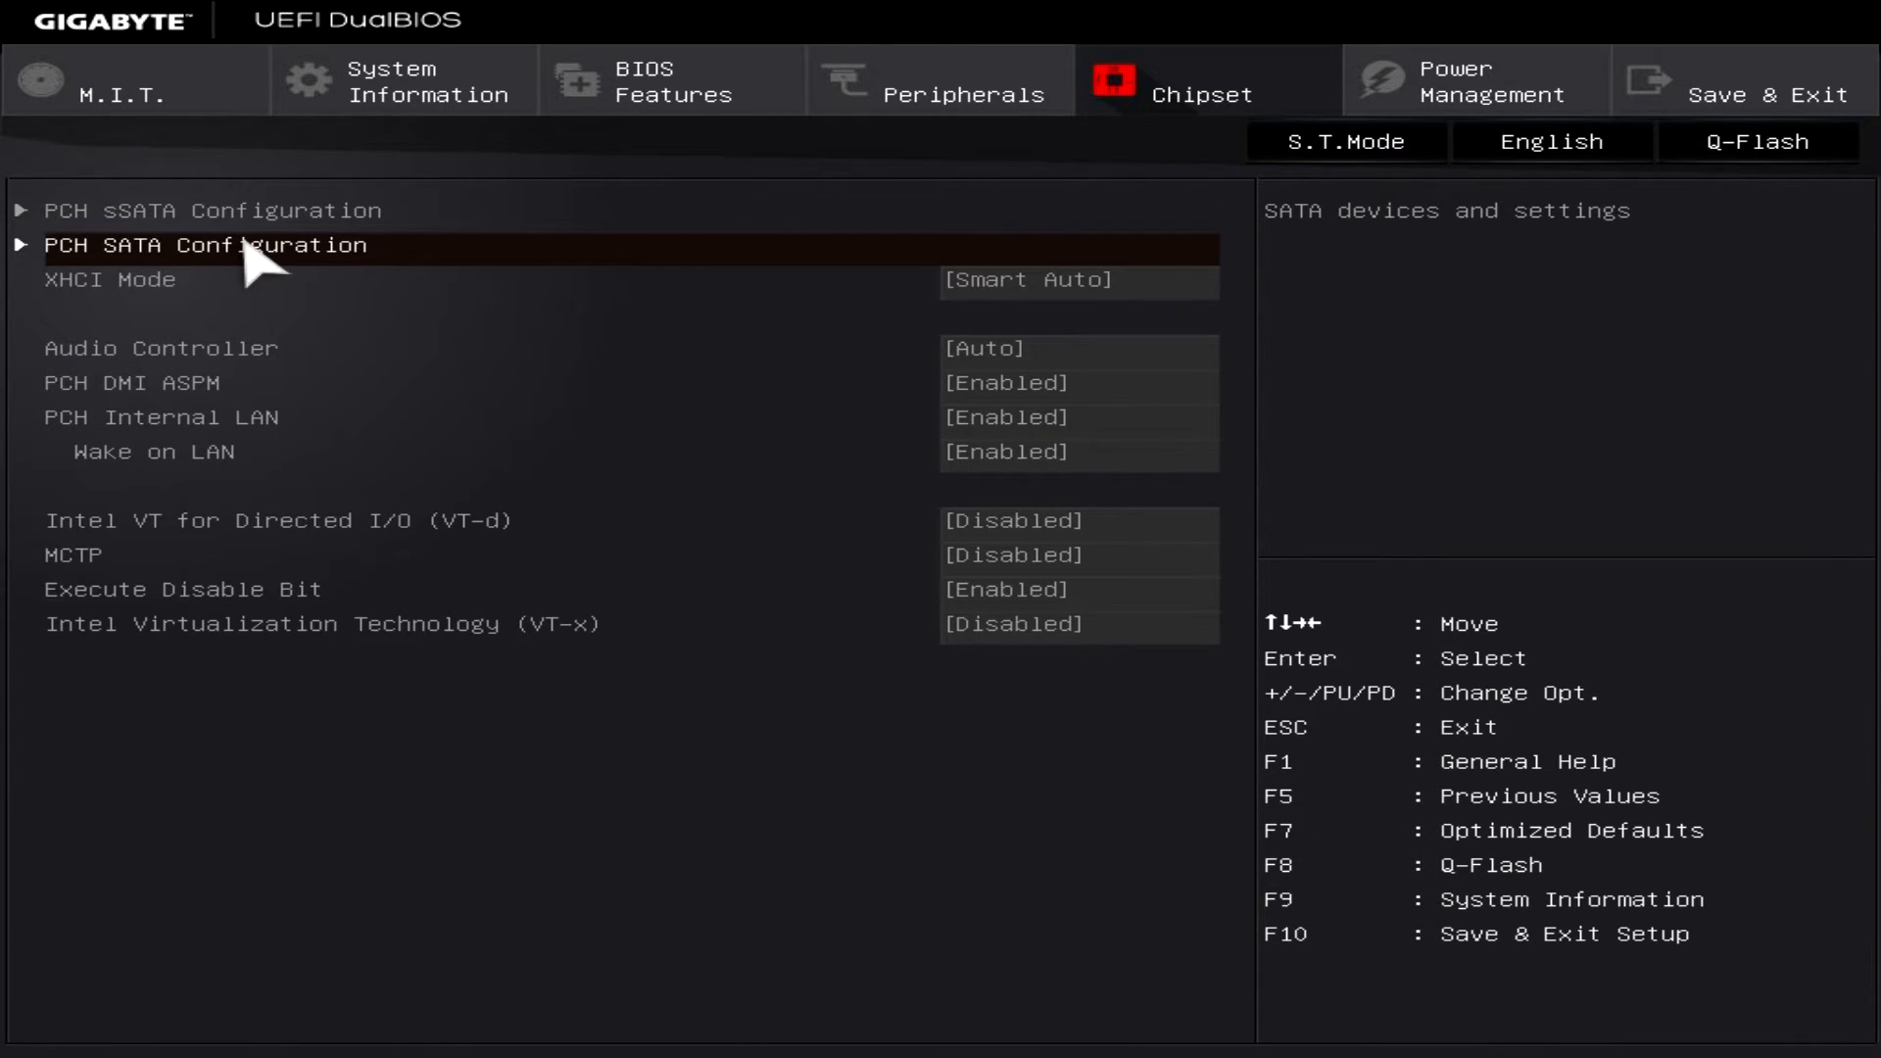
- Review the PCH sSATA Configuration and return to the Chipset overview
key("Up")
key("Return")
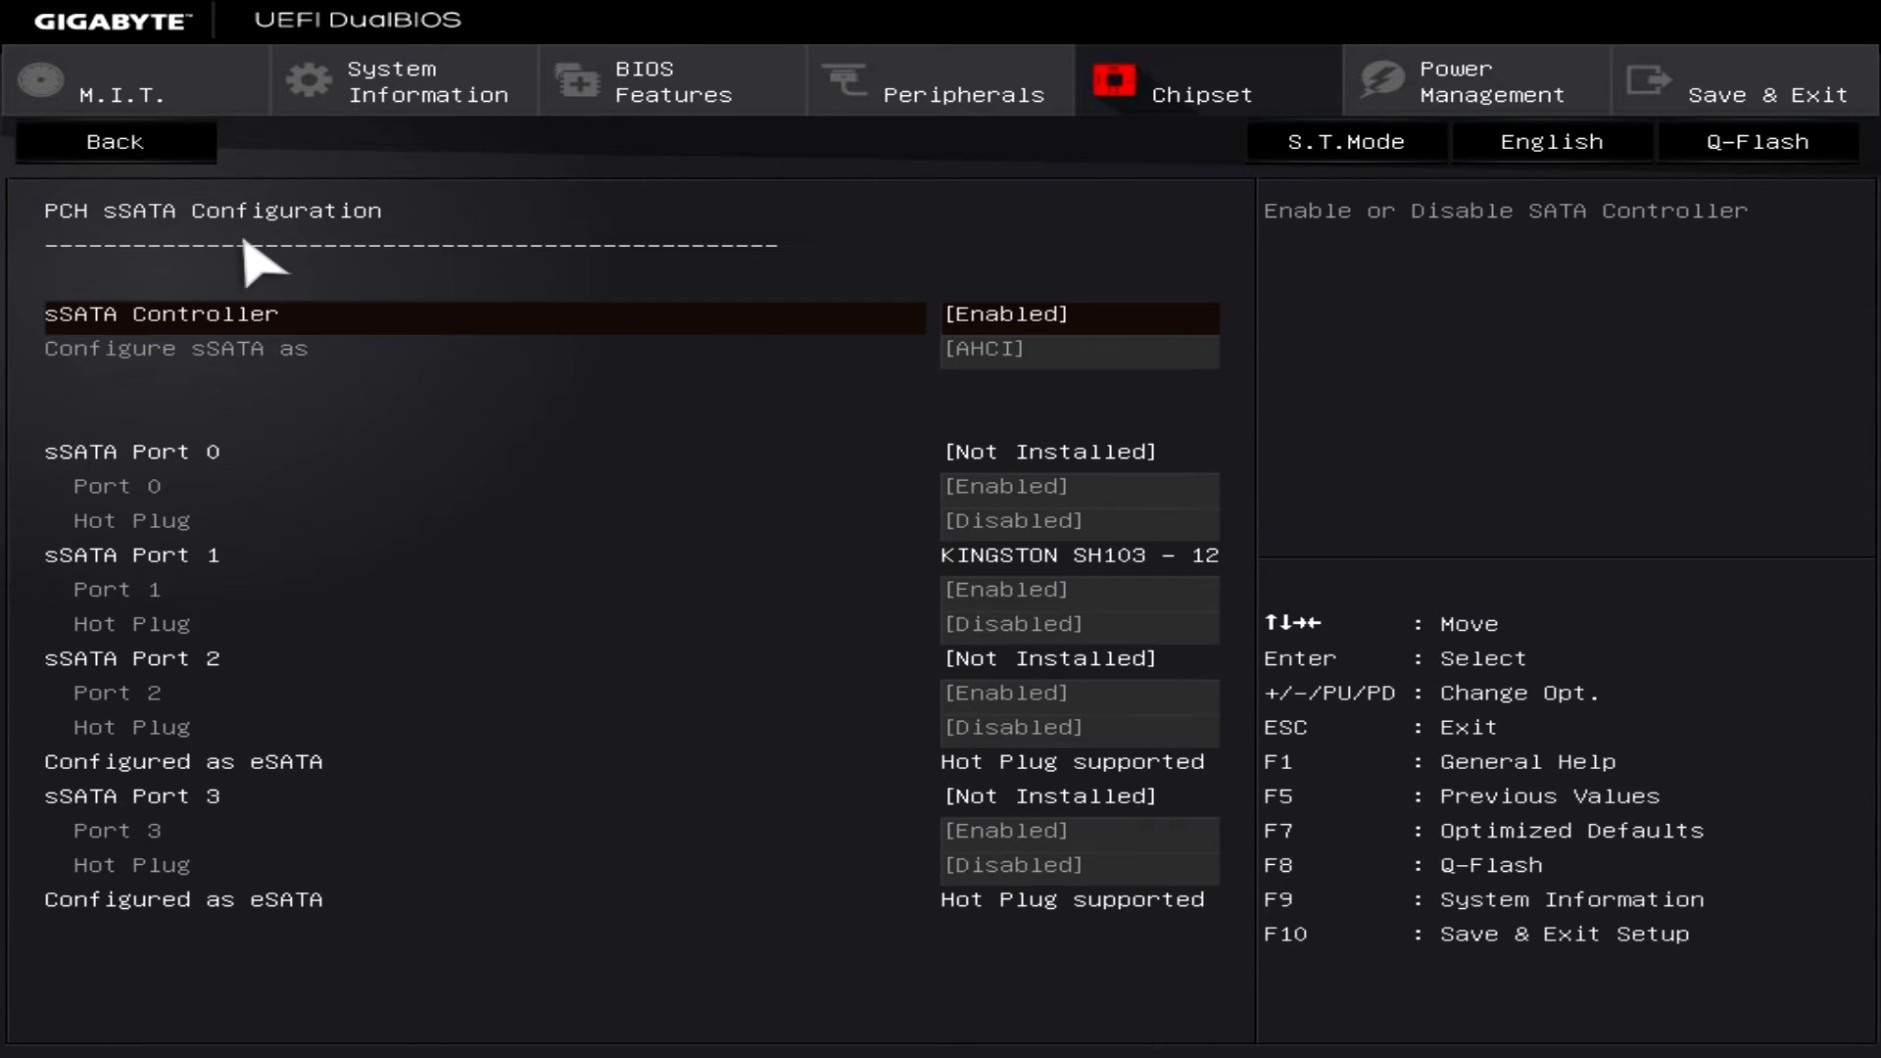
key("Escape")
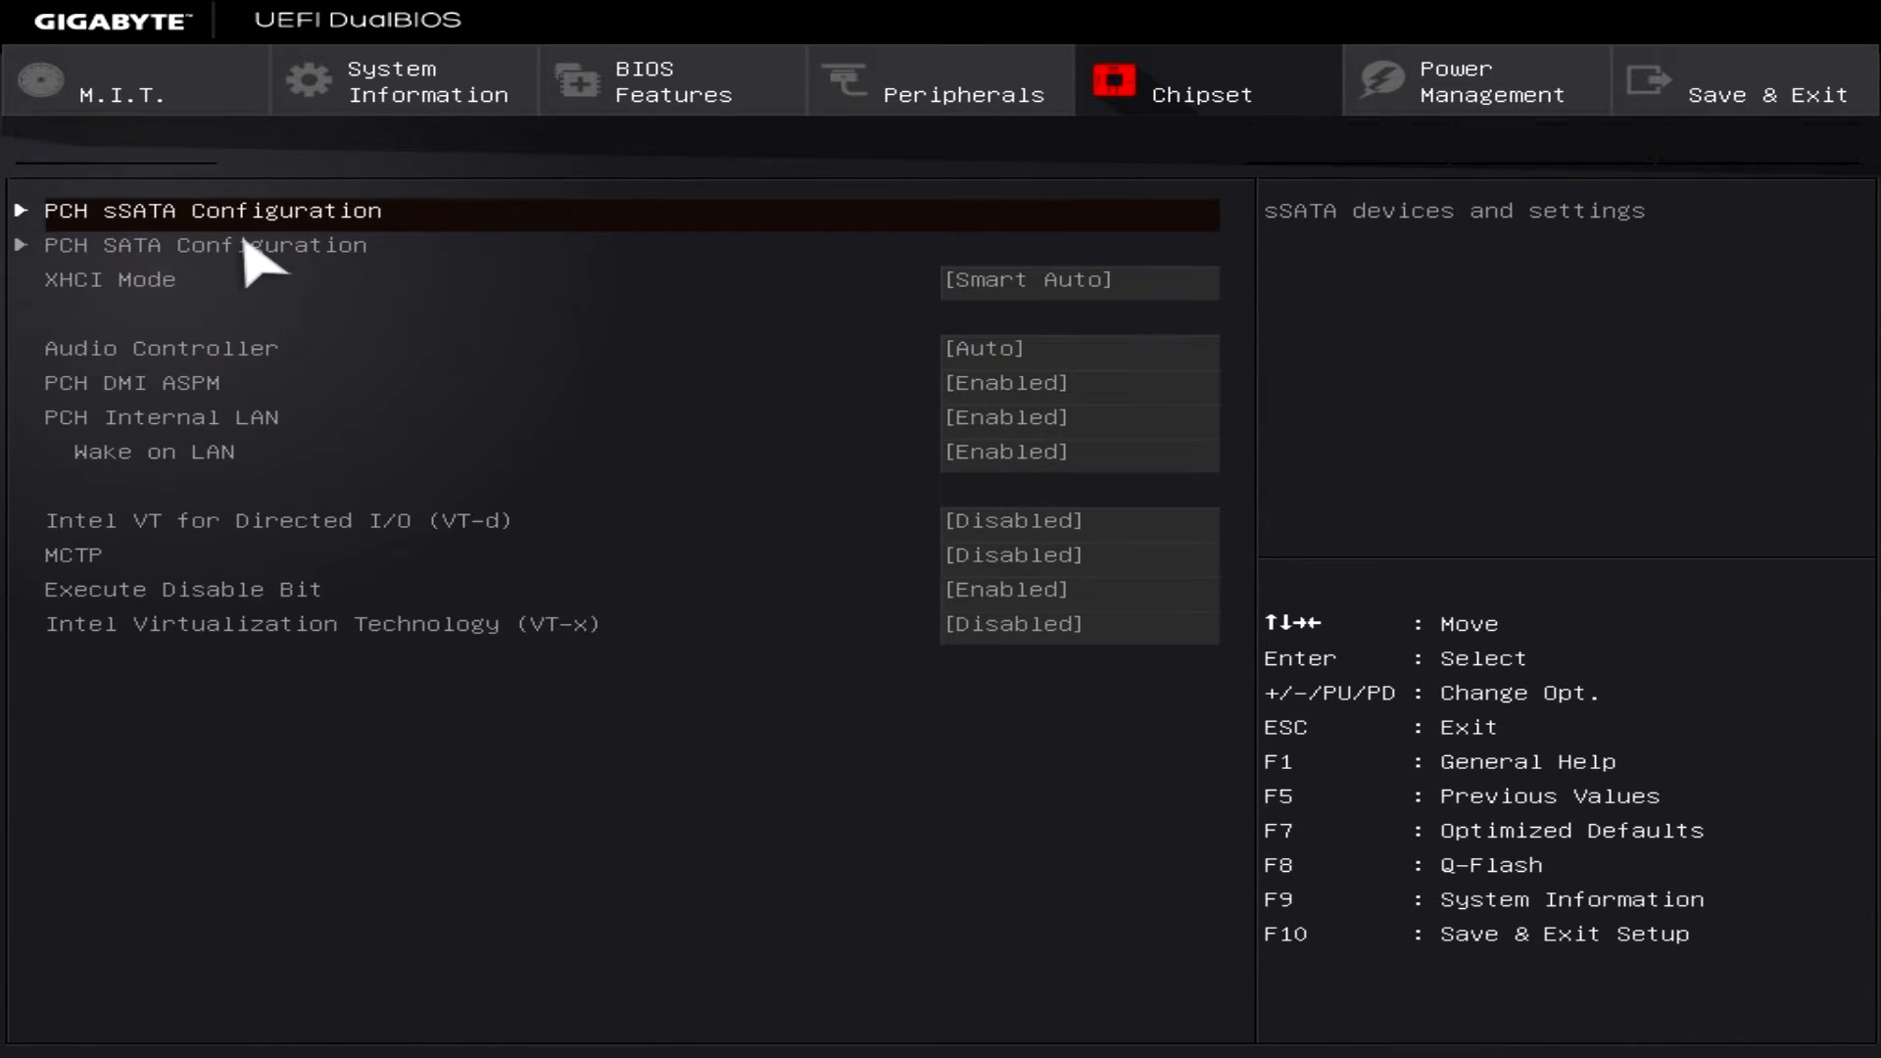
- Examine the remaining Chipset options from XHCI Mode through Wake on LAN to Execute Disable Bit
key("Down")
key("Down")
key("Down")
key("Down")
key("Down")
key("Down")
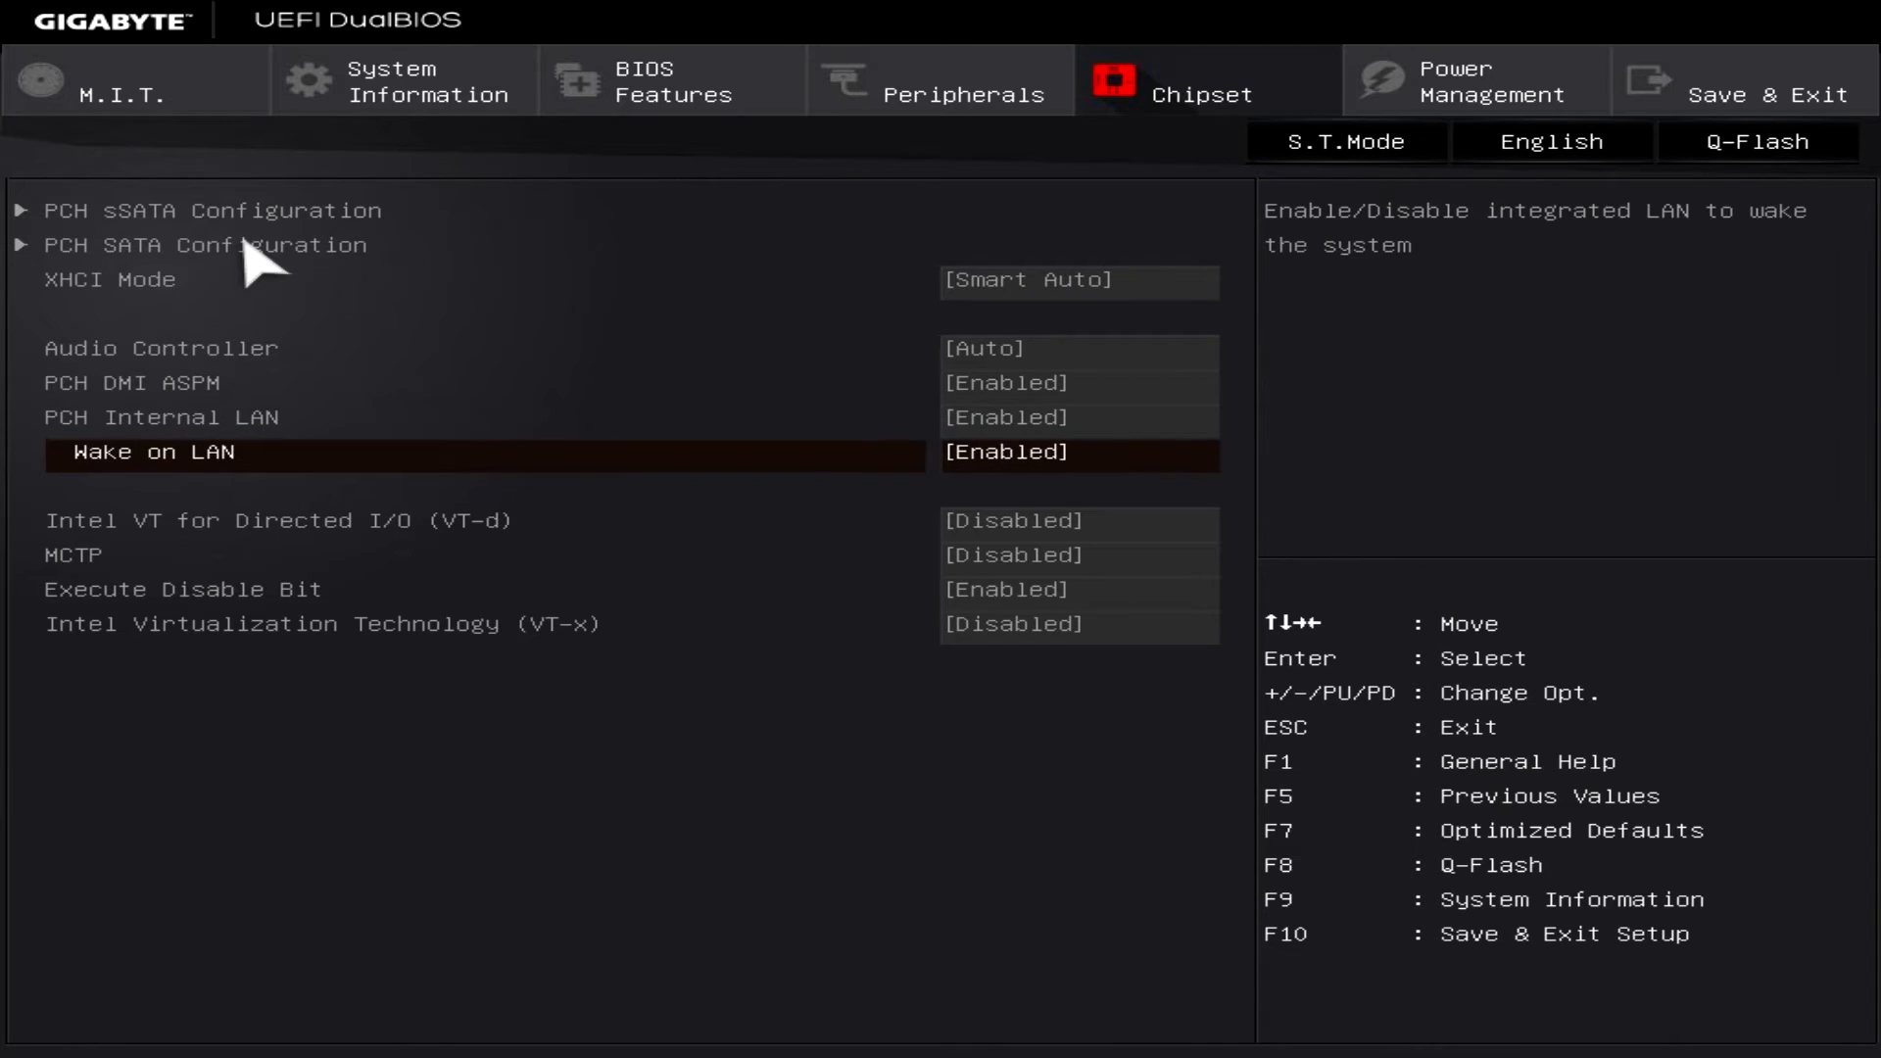
key("Down")
key("Down")
key("Down")
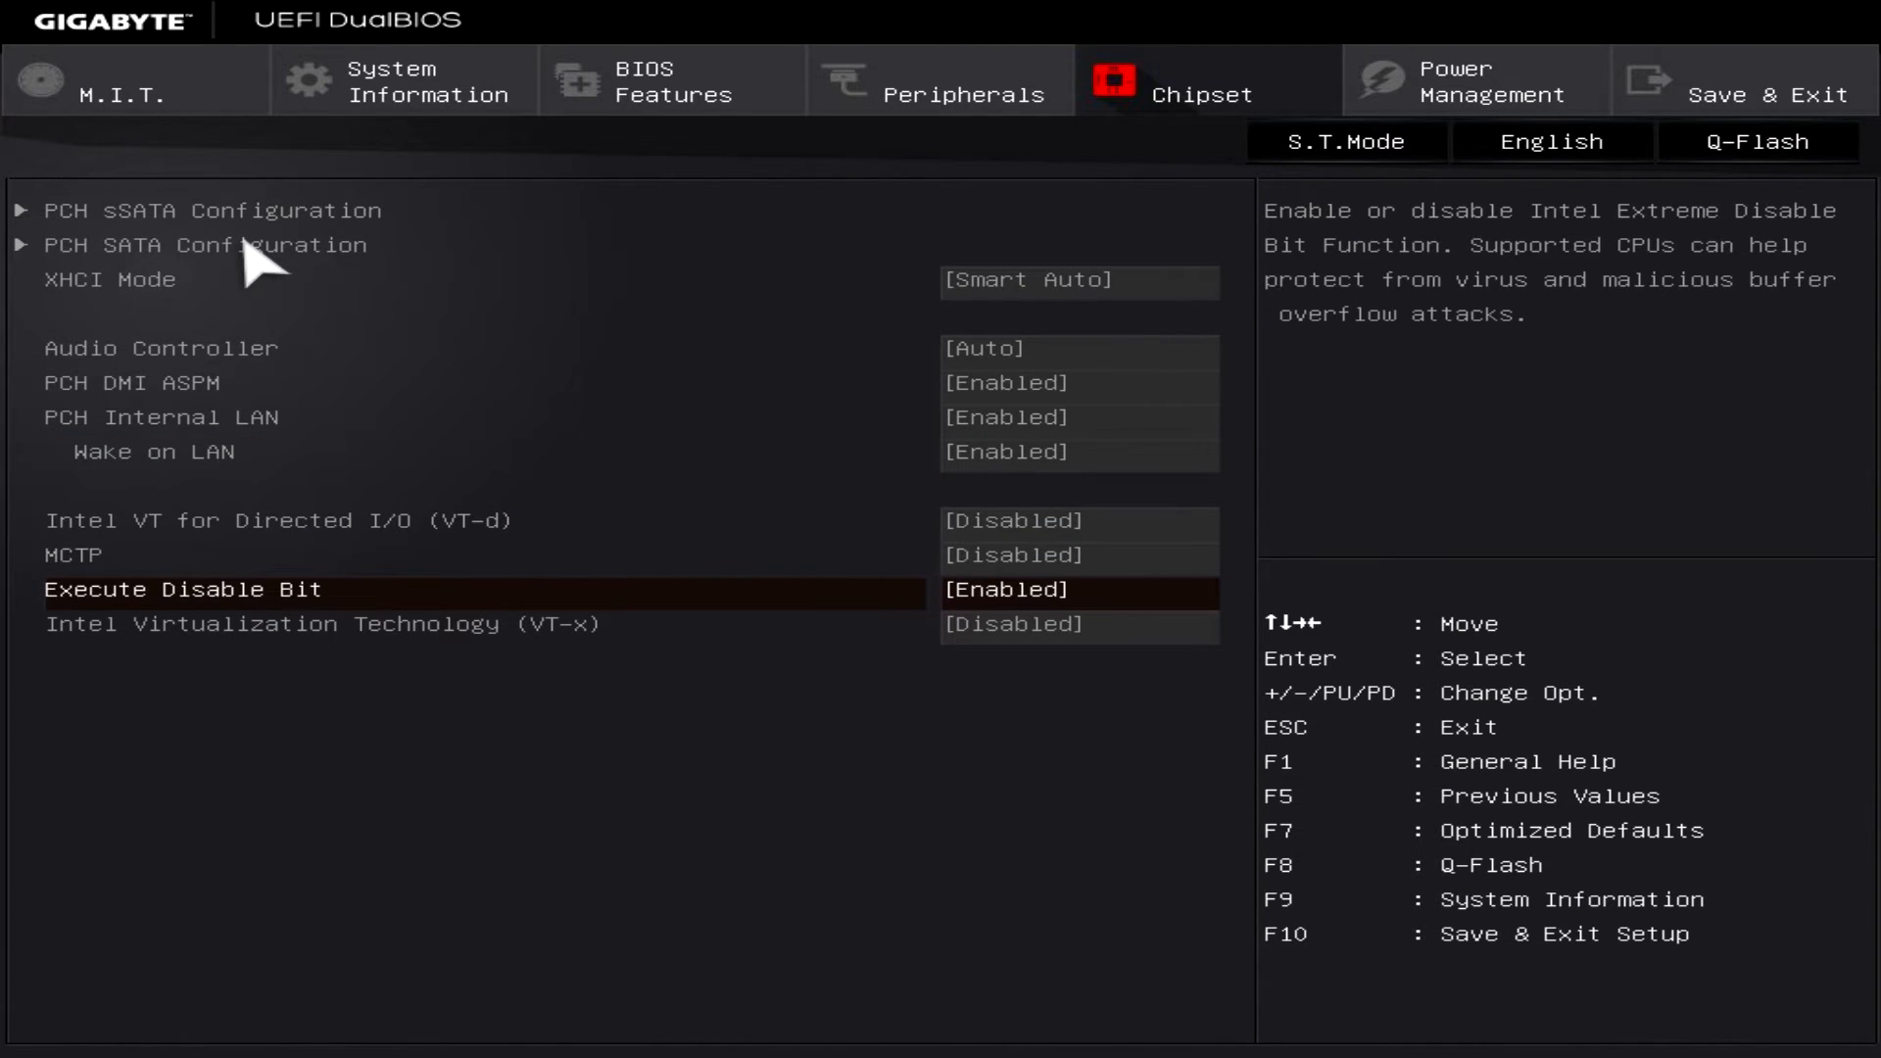
- Review the Power Management page and the exit and defaults options under Save & Exit
key("Right")
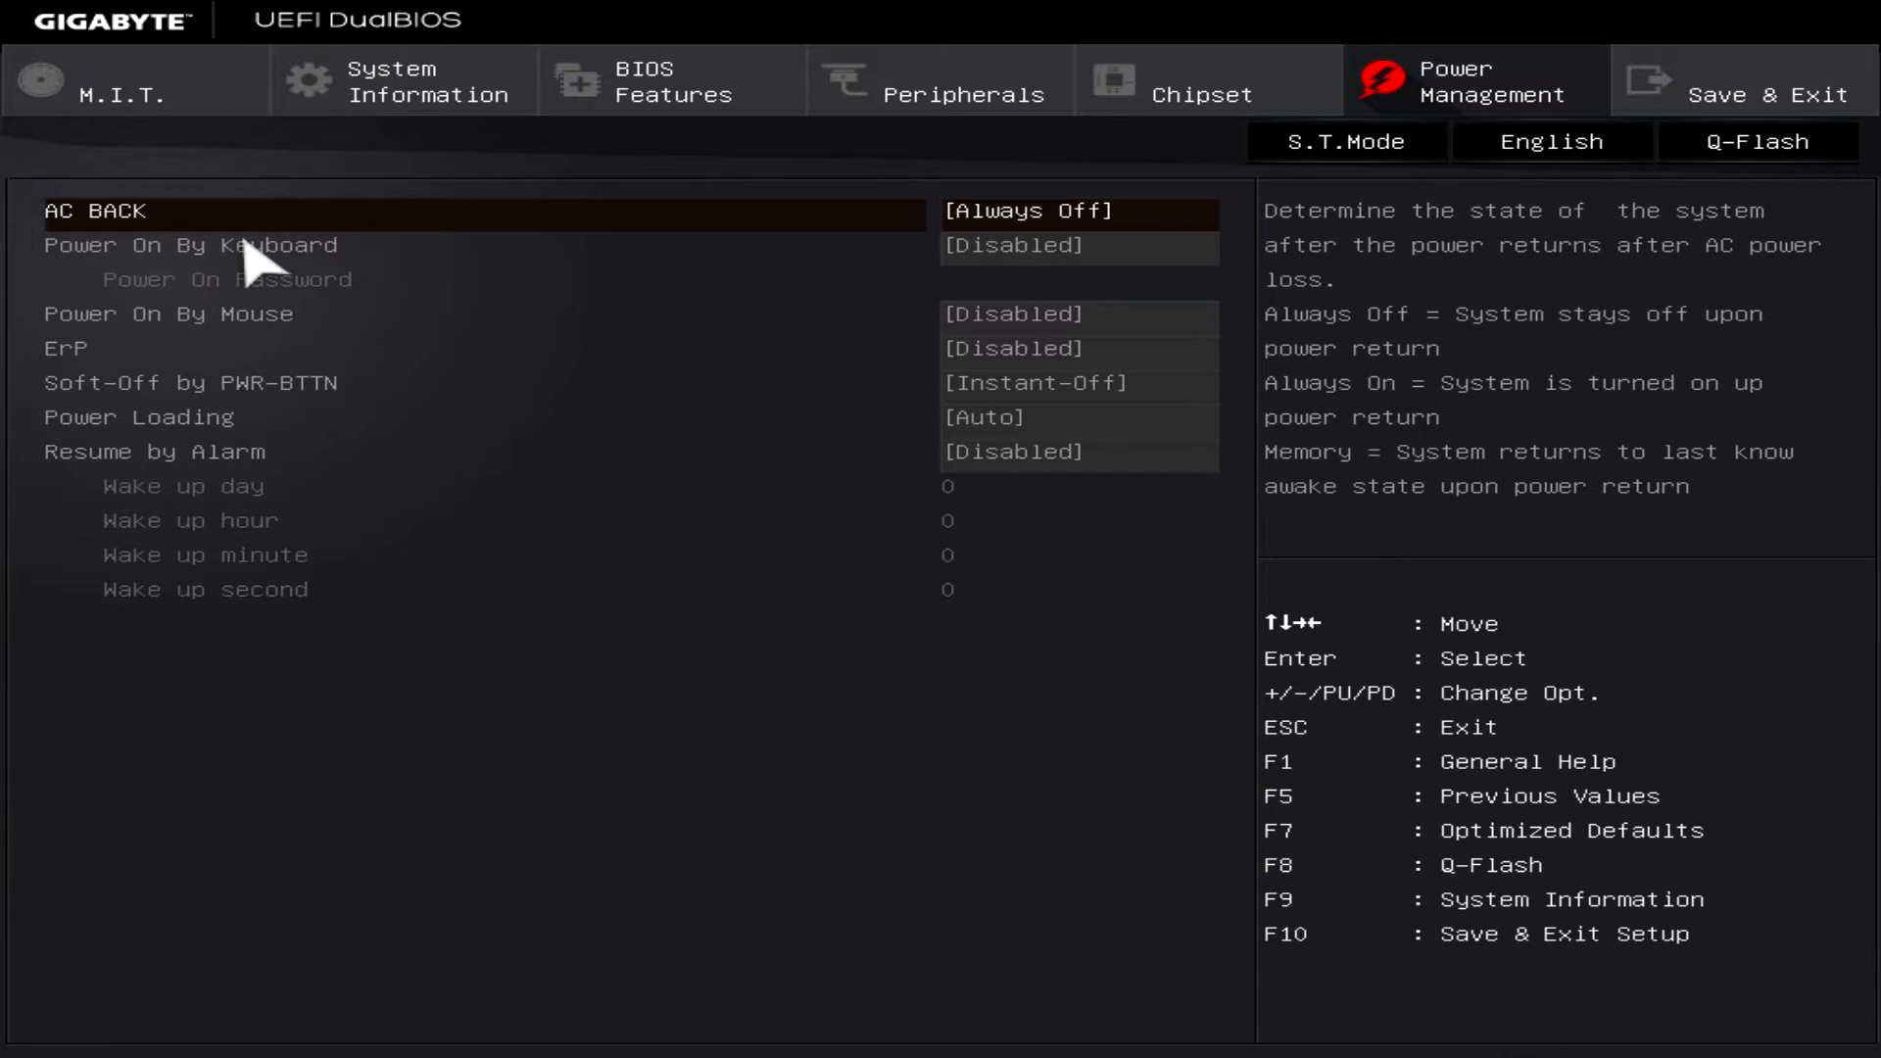
key("Right")
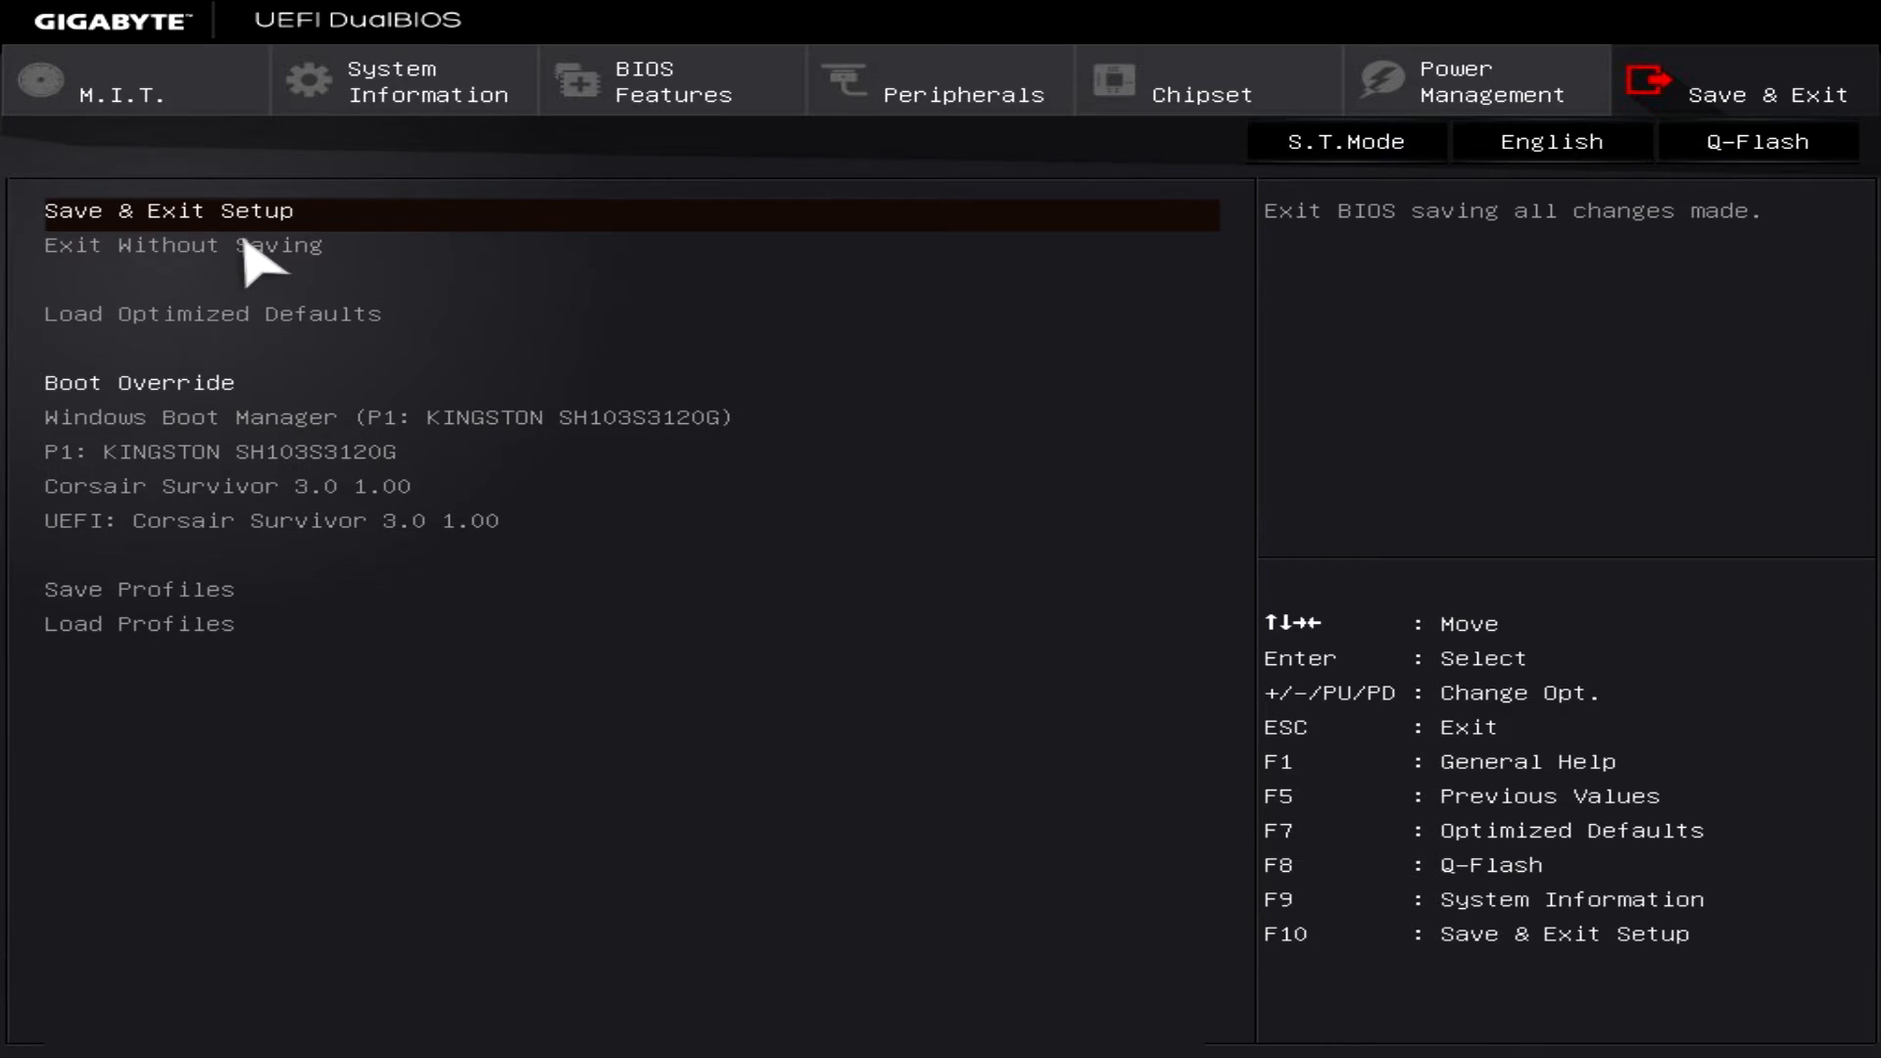
key("Down")
key("Down")
key("Down")
key("Down")
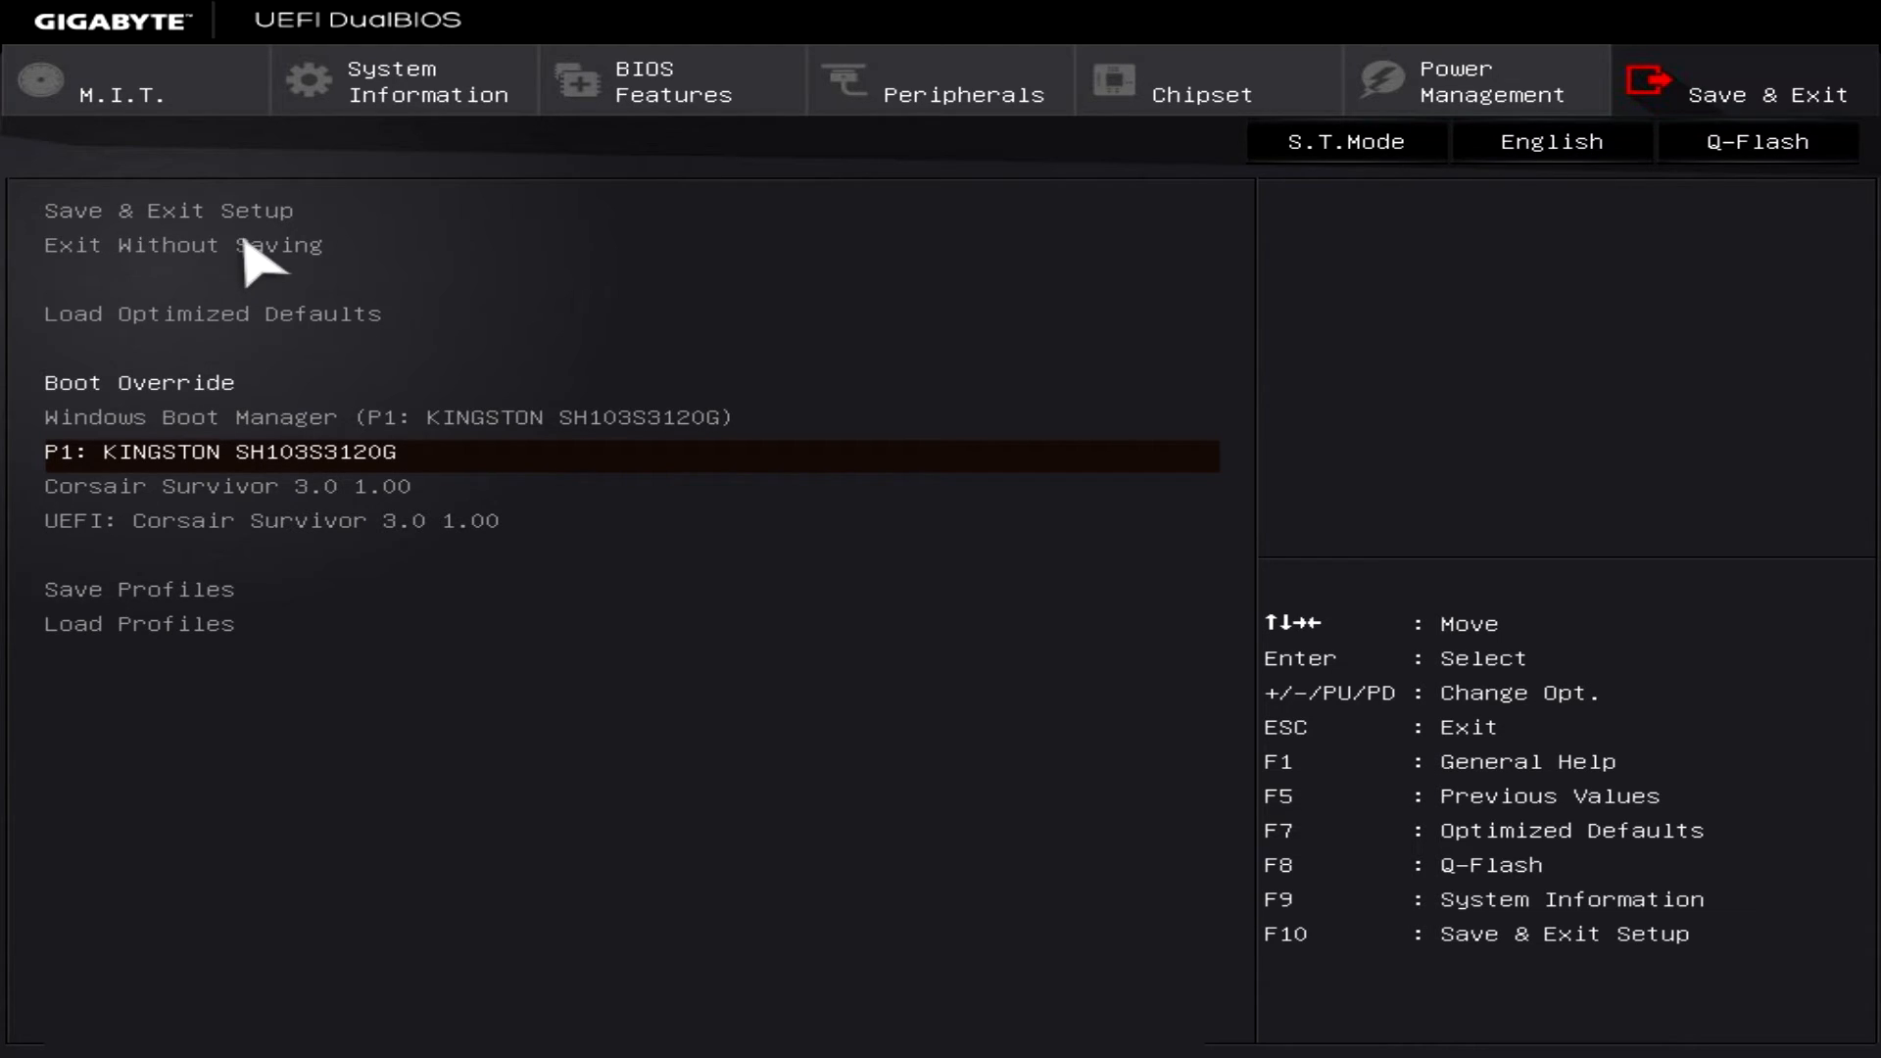
- Examine the Boot Override devices on the Save & Exit page and go back to Load Optimized Defaults
key("Up")
key("Down")
key("Down")
key("Down")
key("Up")
key("Up")
key("Up")
key("Down")
key("Down")
key("Down")
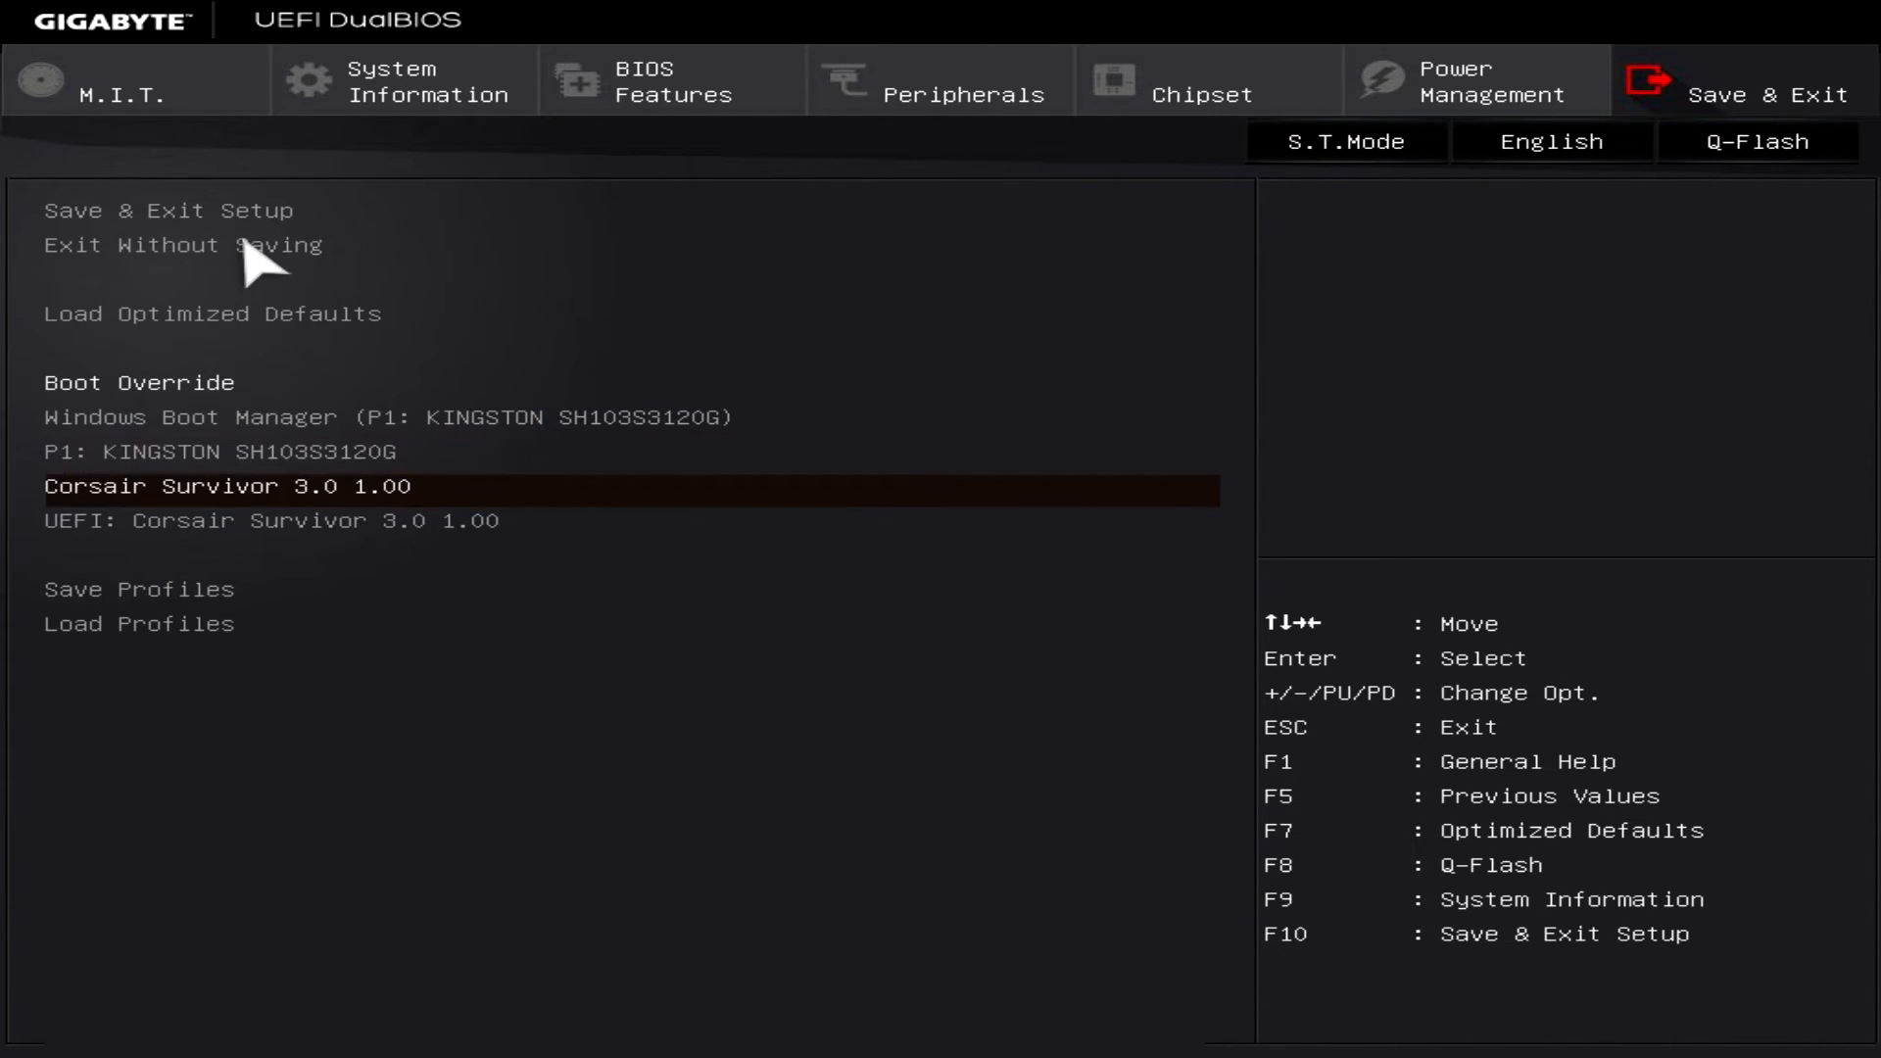
key("Up")
key("Up")
key("Up")
key("Up")
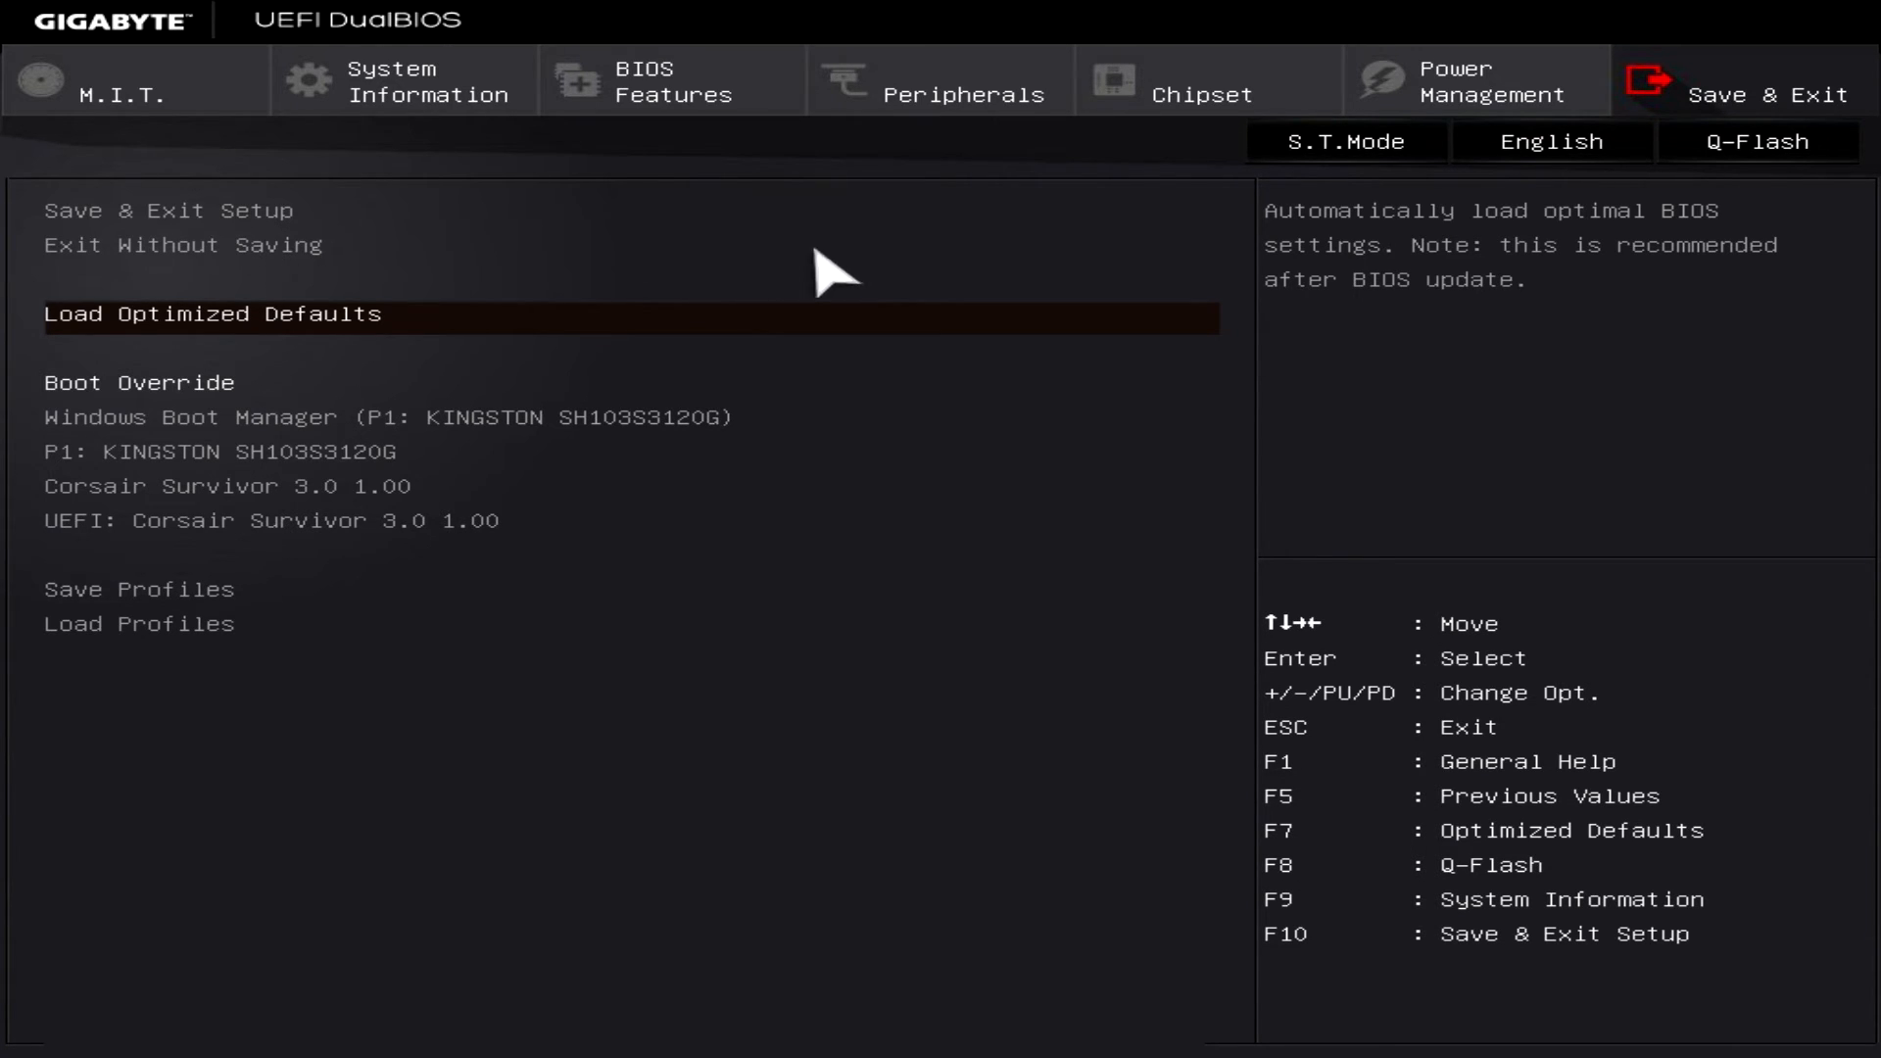
- Check the Q-Flash BIOS update utility and return to the M.I.T. overview
left_click(1726, 145)
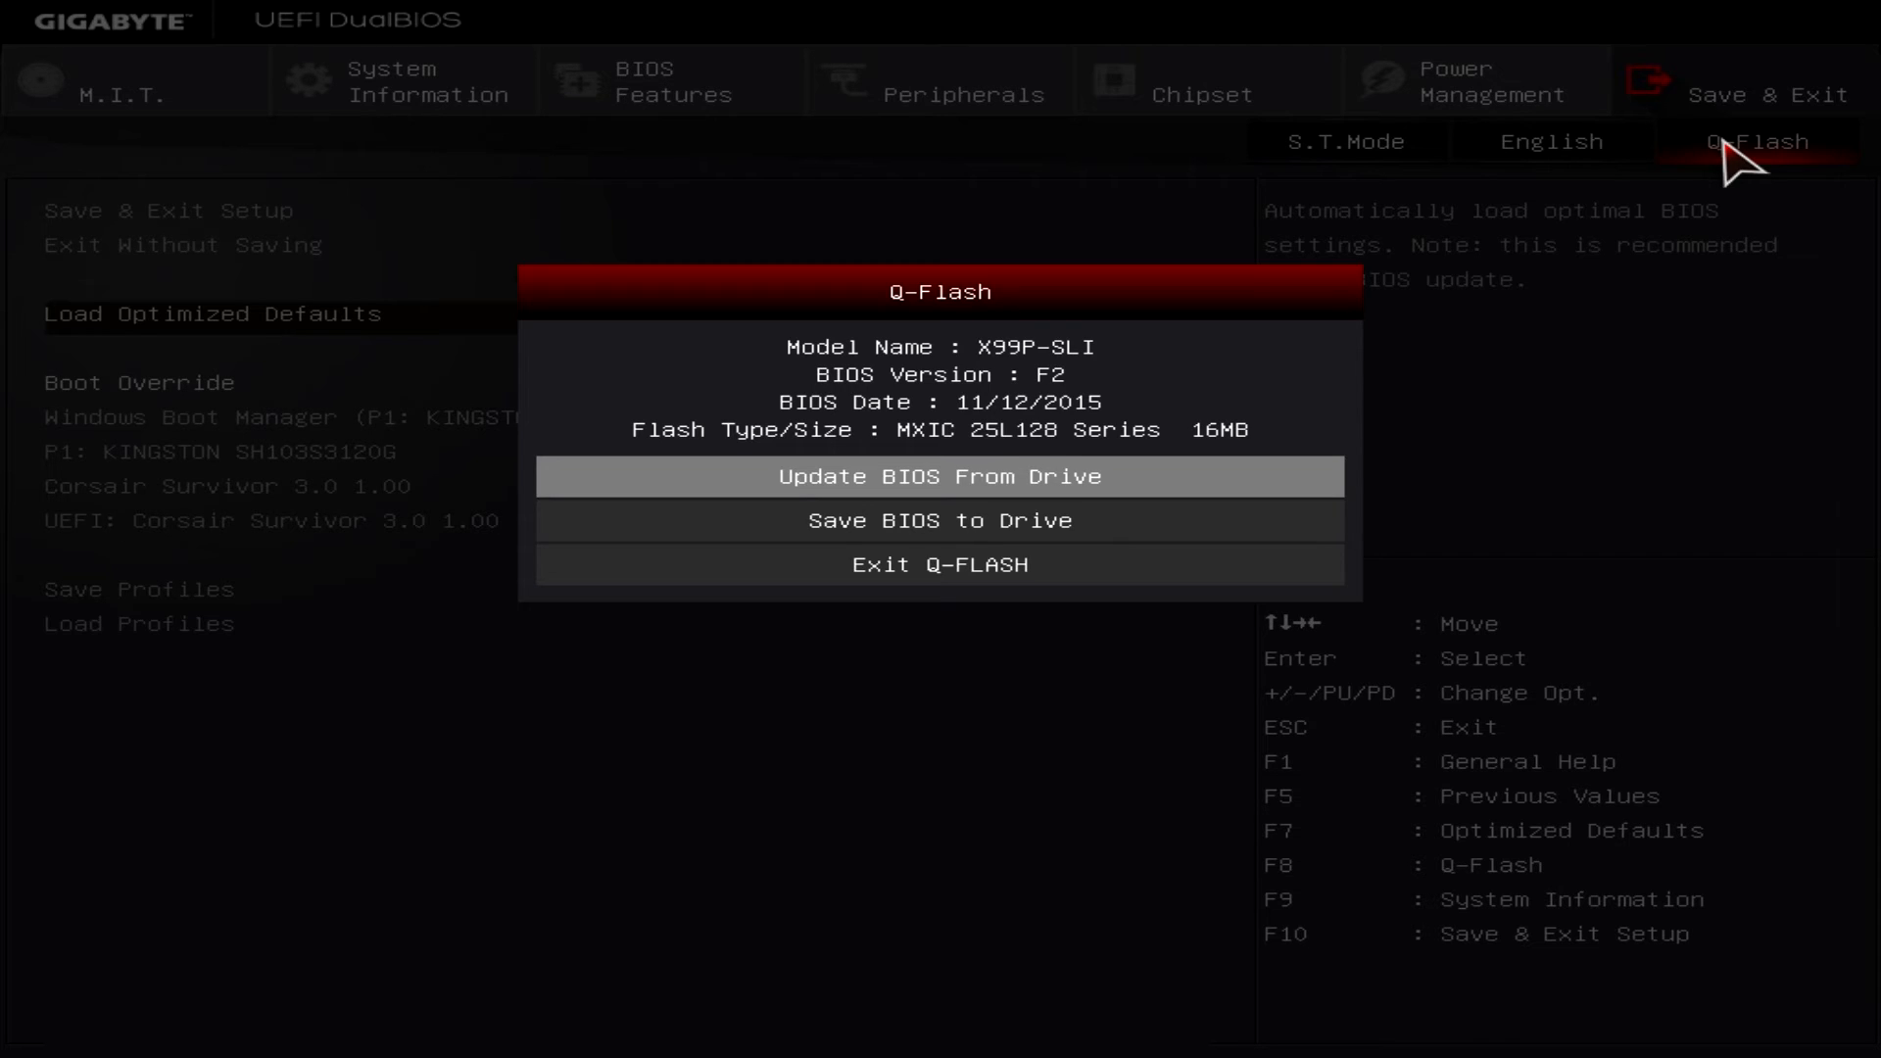
key("Escape")
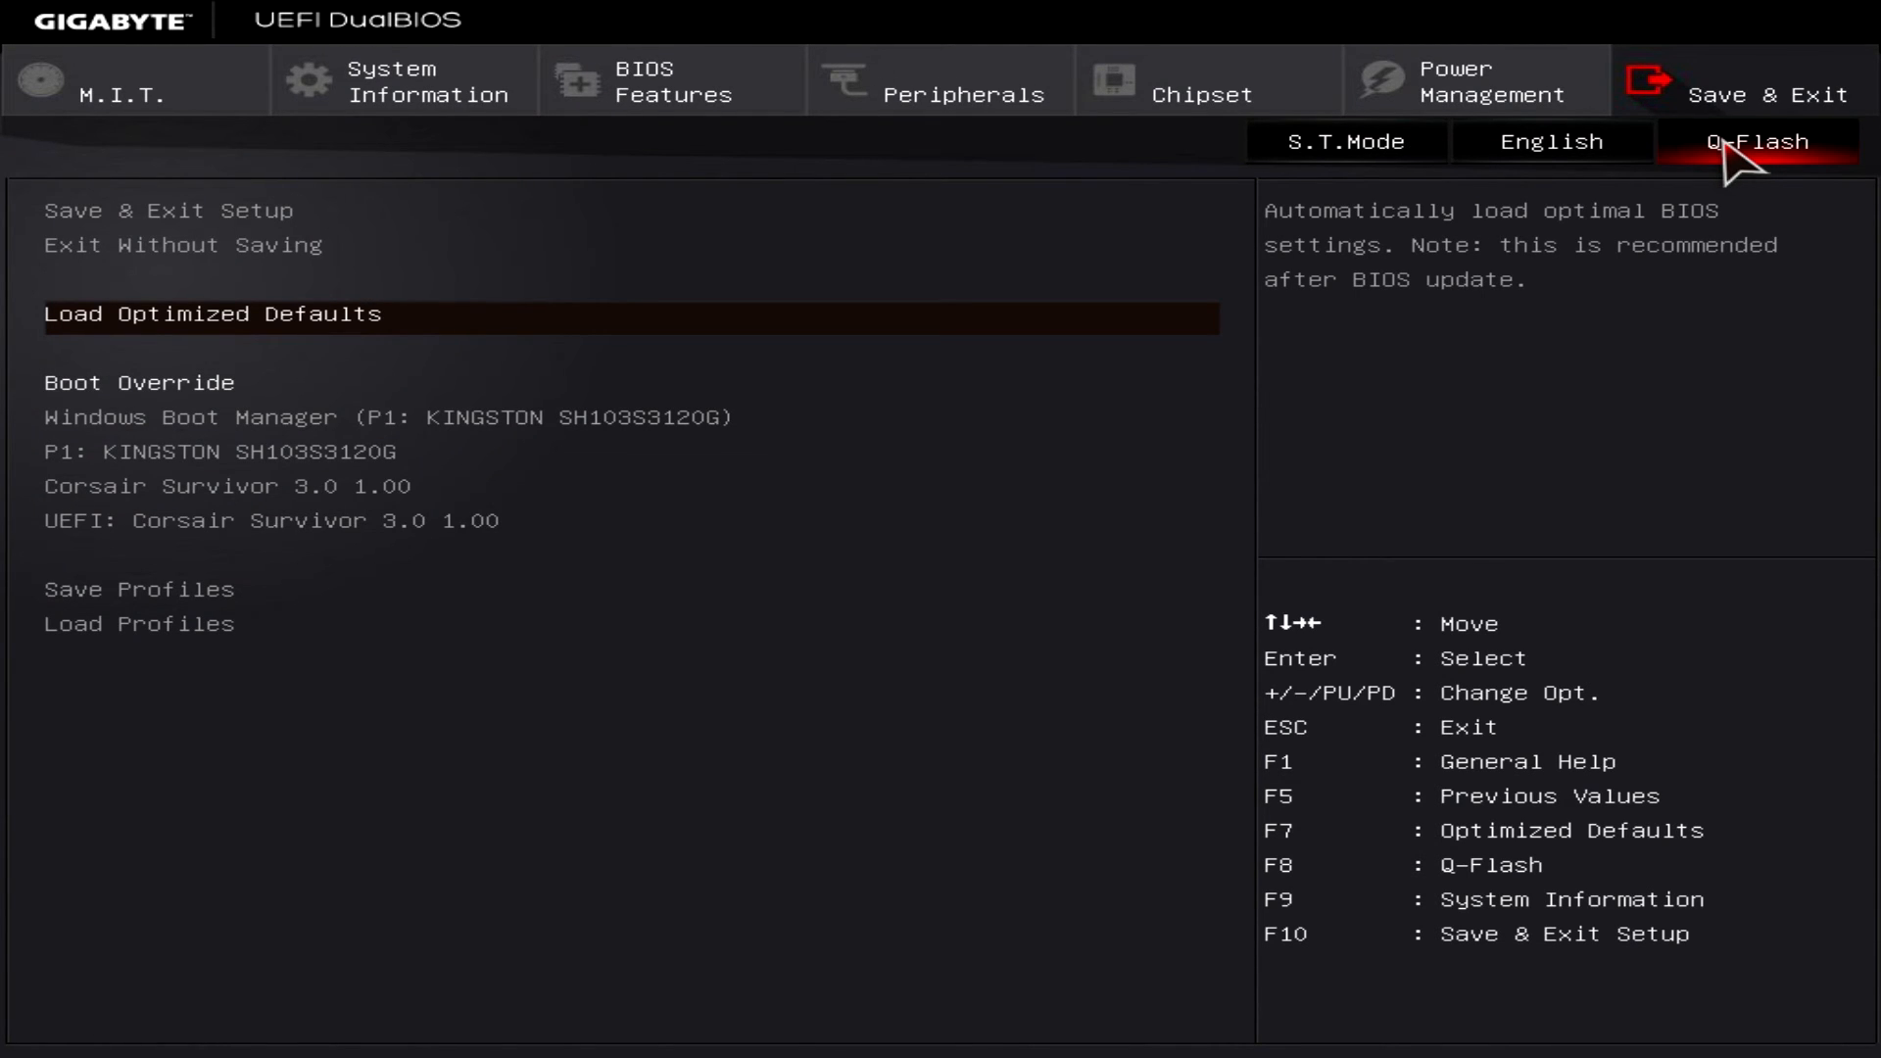
key("Left")
key("Left")
key("Left")
key("Left")
key("Left")
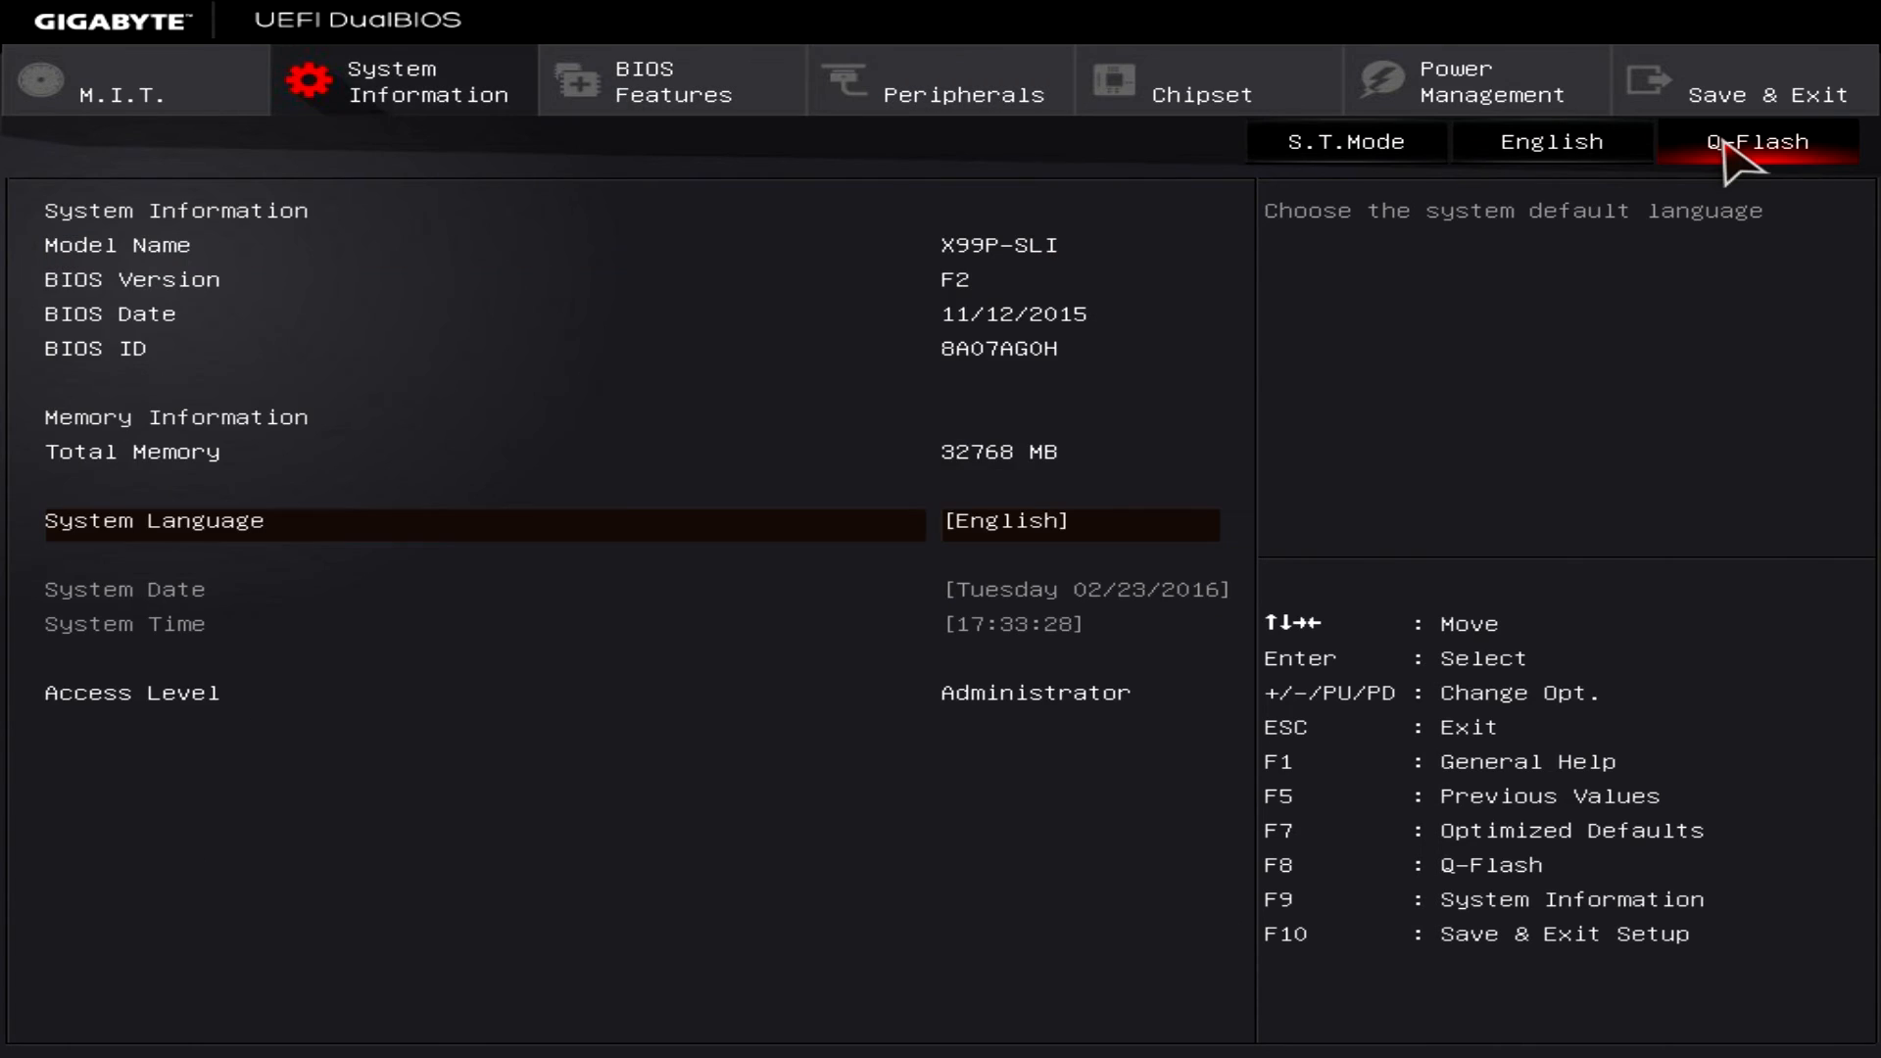
key("Left")
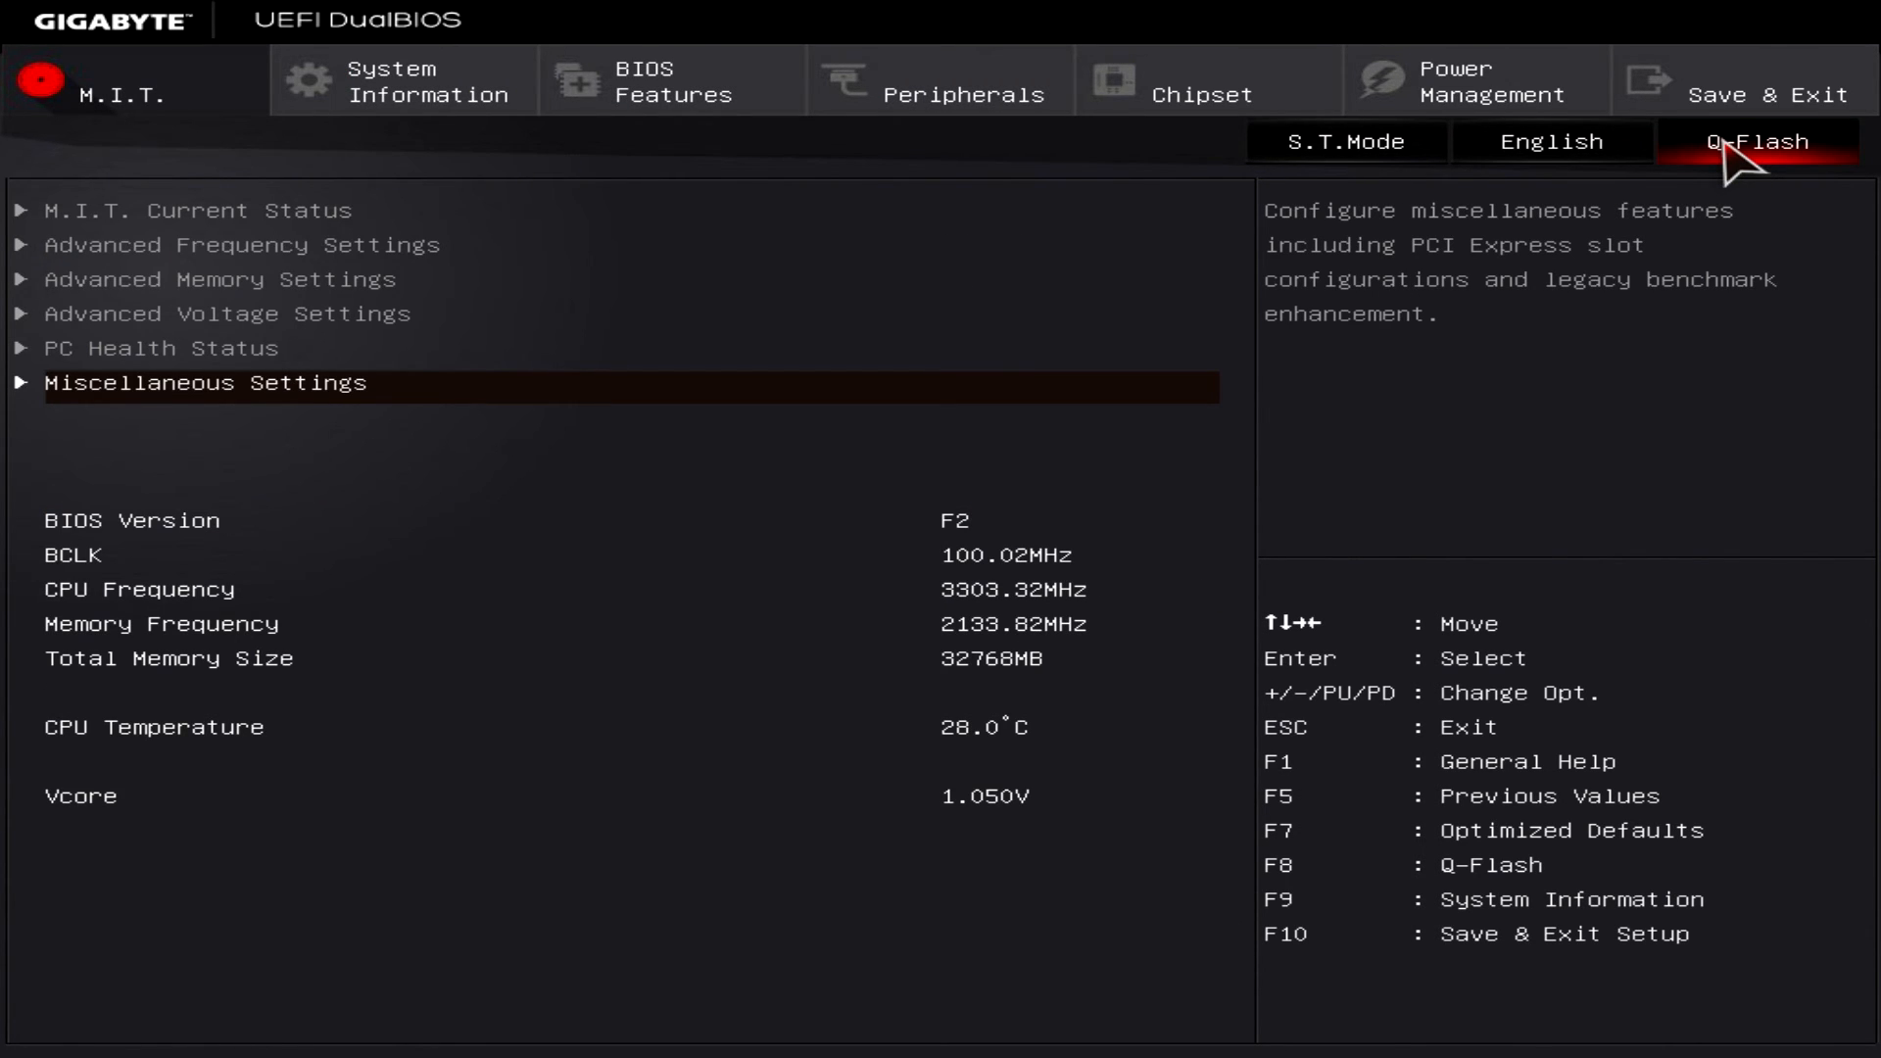
left_click(1722, 140)
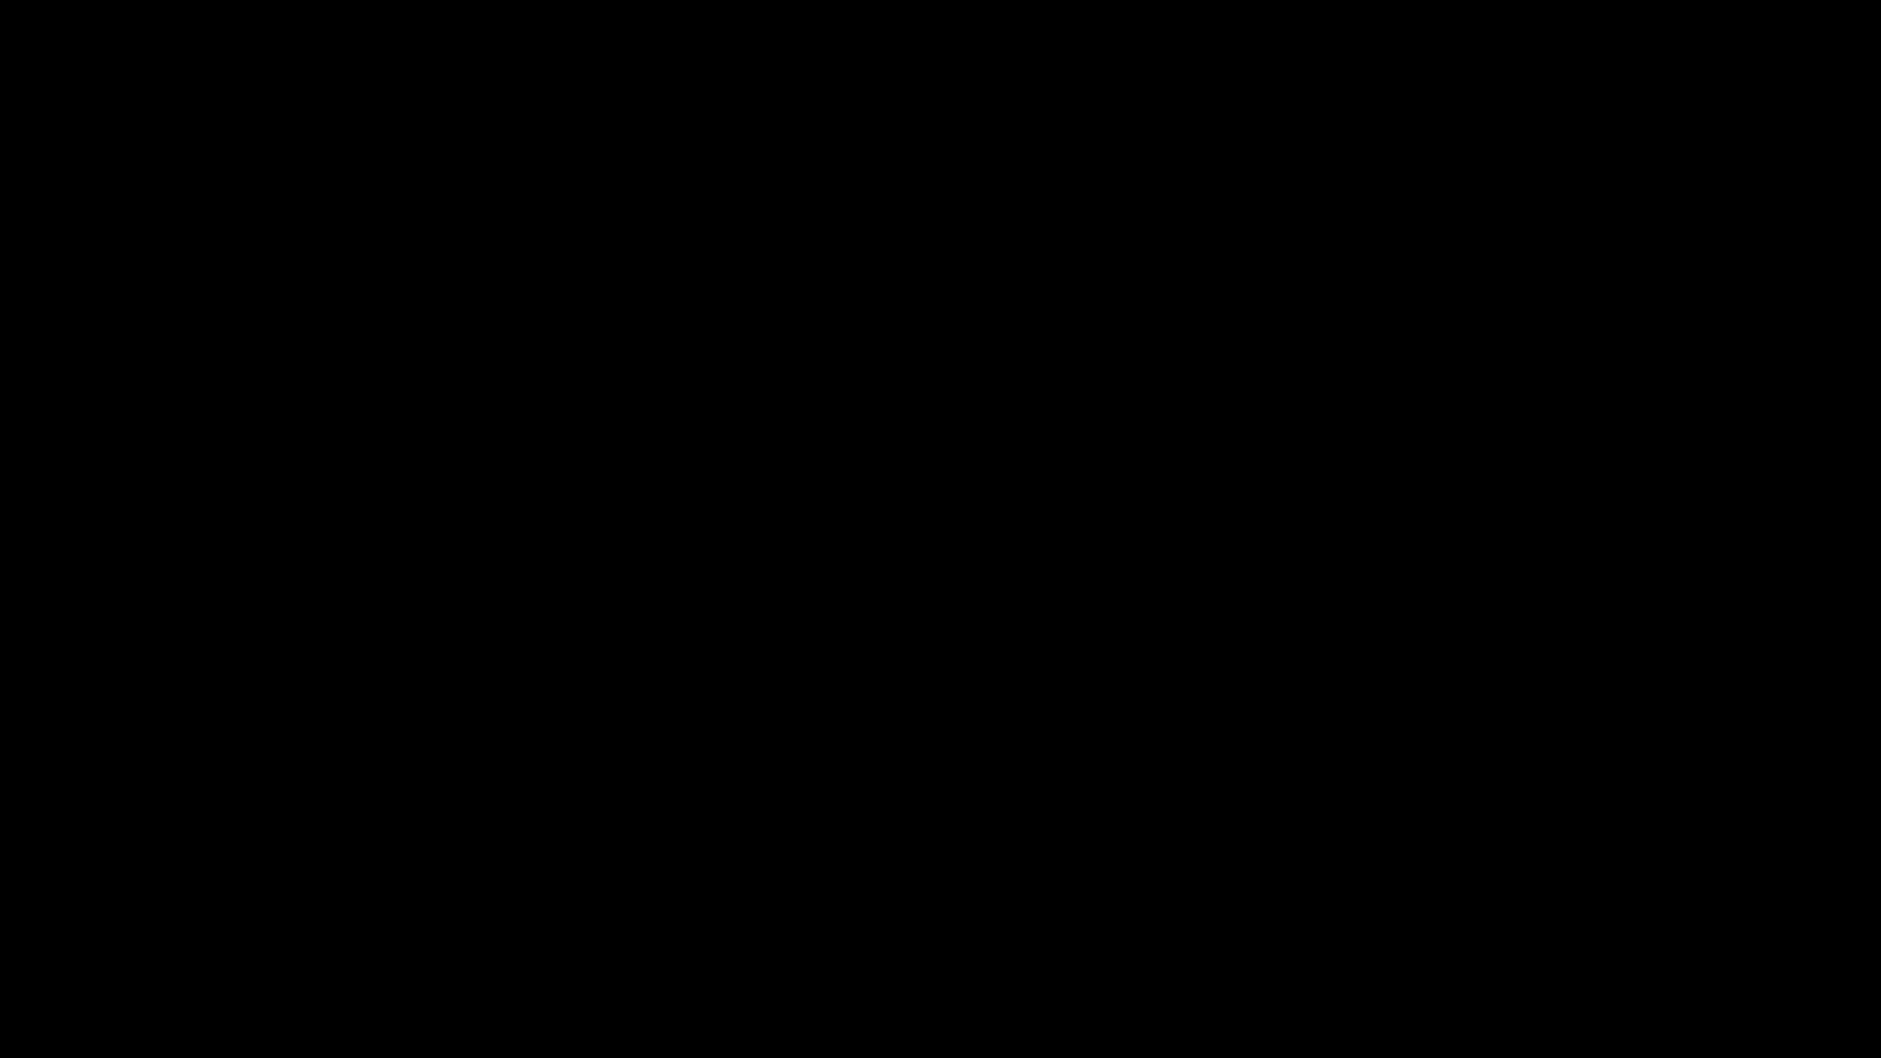